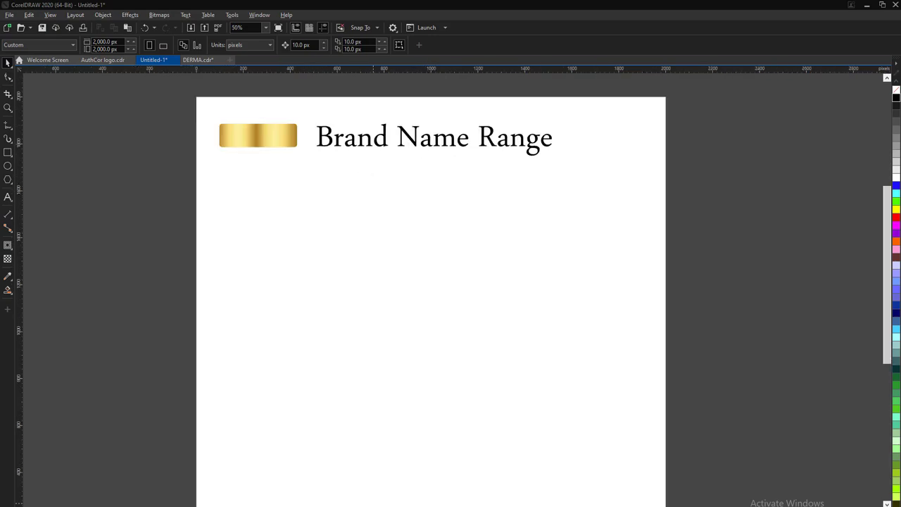
Draw a rectangle below the title at 1500 px height, rotate it 90°, and scale it down.
key("F6")
left_click_drag(374, 235, 484, 387)
type("2000")
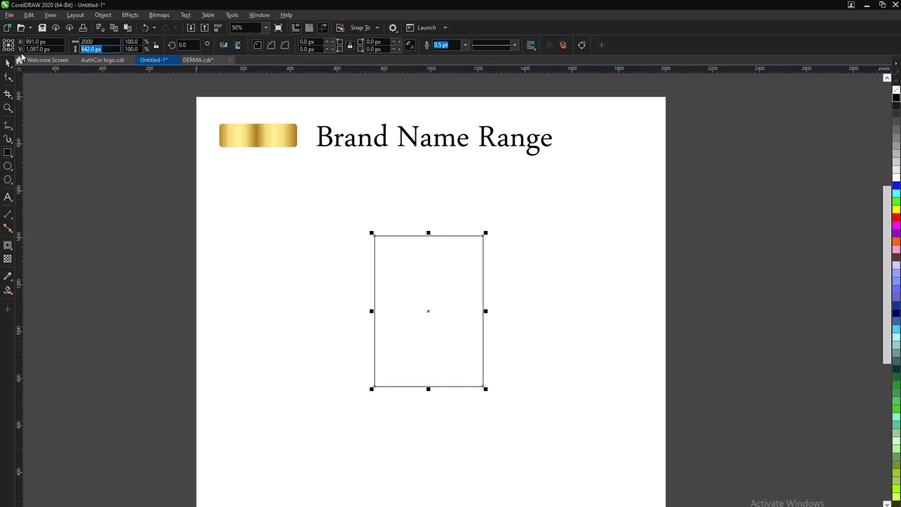
type("1500")
key("Return")
type("90")
key("Return")
scroll(368, 199, "down", 1)
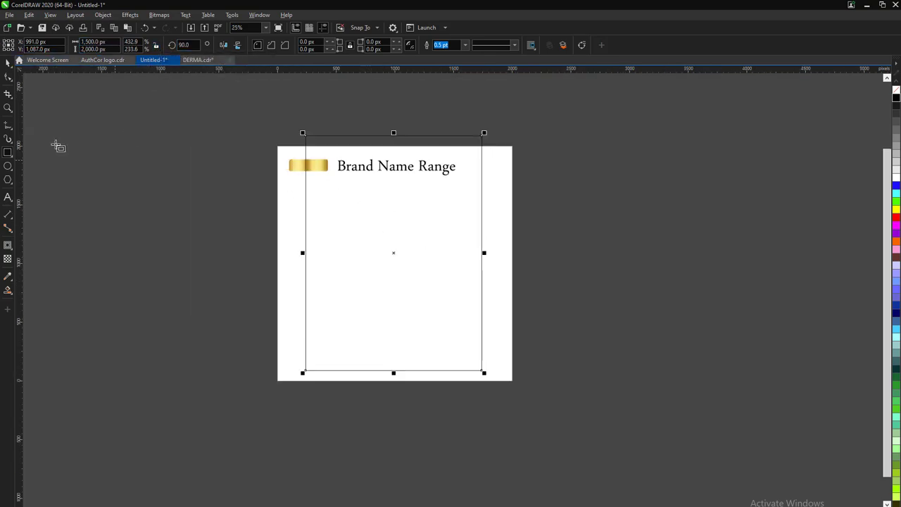
left_click_drag(484, 372, 463, 359)
scroll(392, 191, "up", 1)
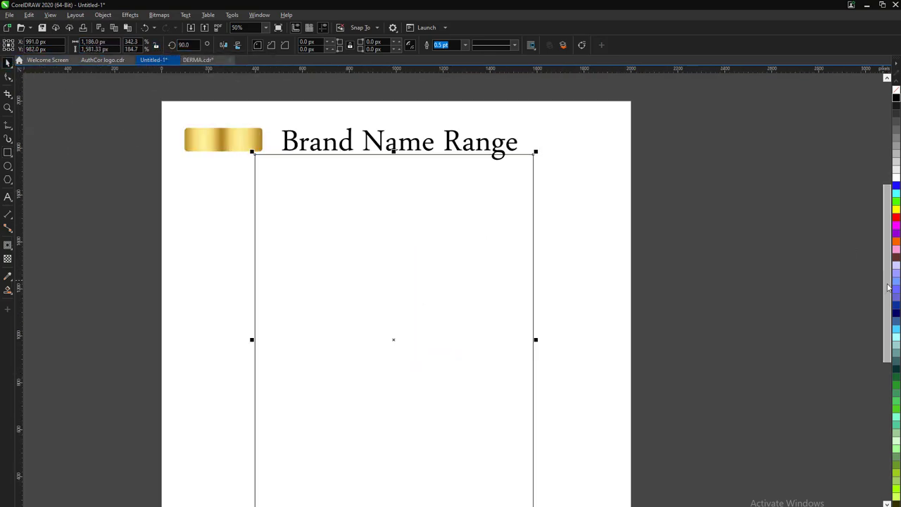
Widen the page to 4000 px.
left_click(156, 186)
type("4")
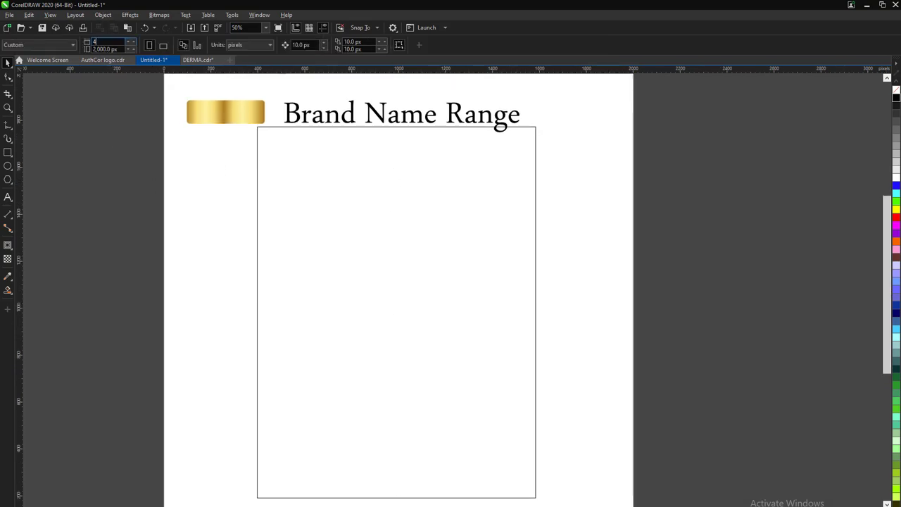
type("000")
key("Return")
Reselect the rectangle and paste in the geometric pattern bitmap.
left_click(465, 352)
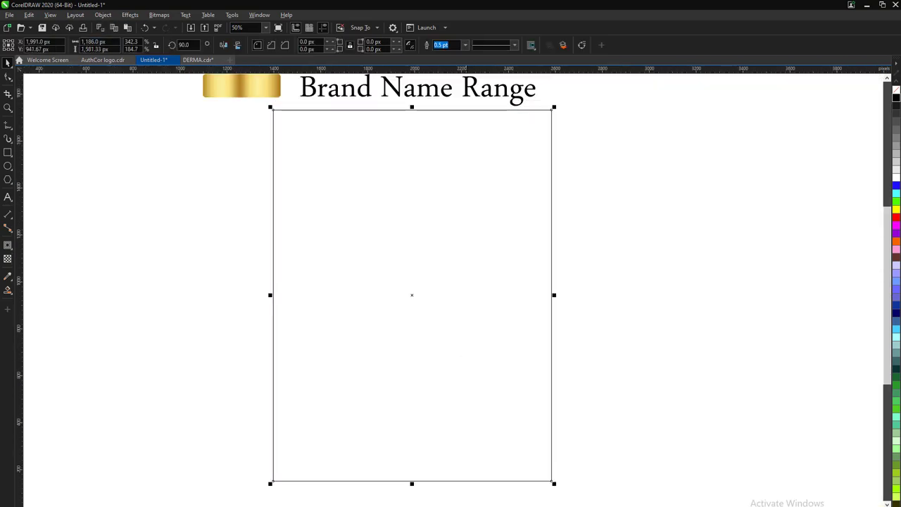
scroll(524, 373, "down", 1)
key("ctrl+v")
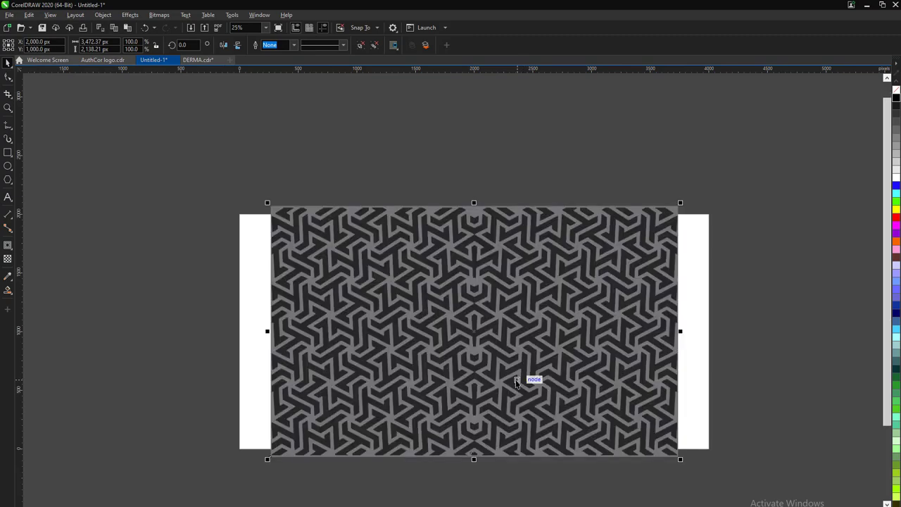
Scale the pattern to the rectangle's width and move it to the rectangle's top edge.
scroll(629, 312, "down", 1)
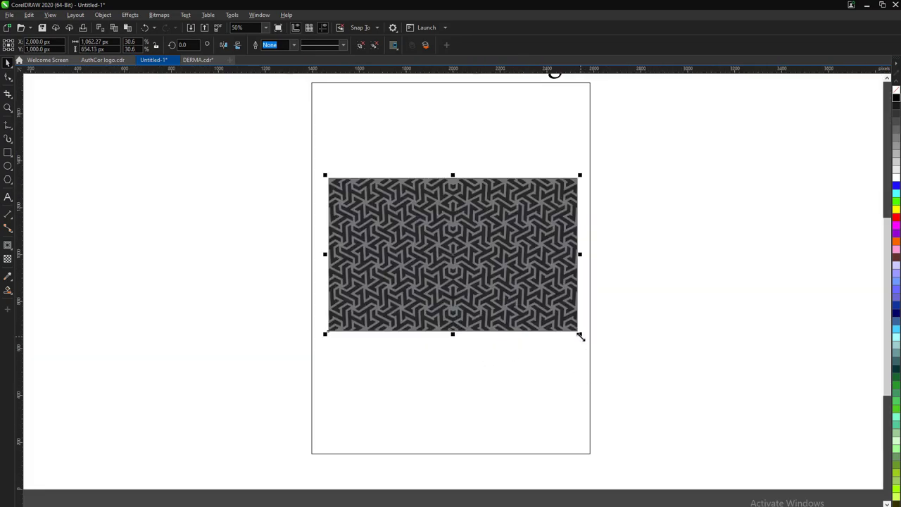
left_click_drag(581, 338, 590, 336)
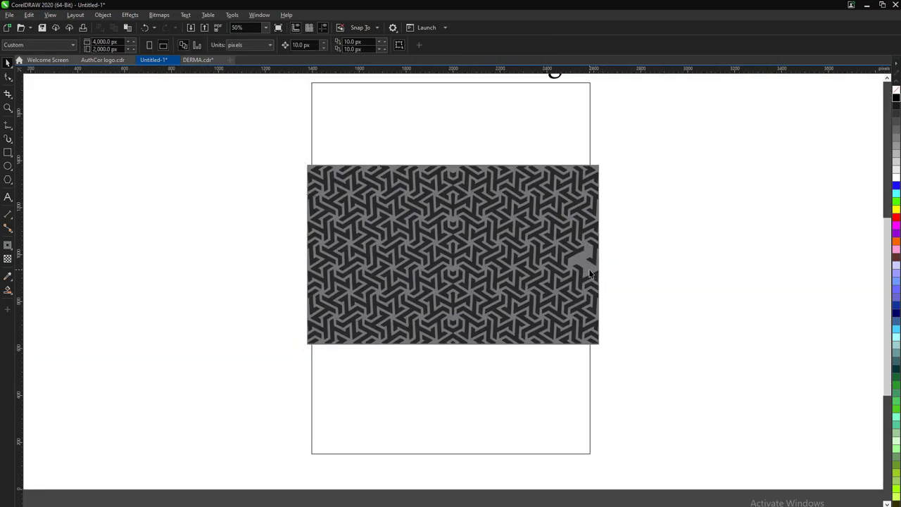
scroll(596, 173, "up", 2)
scroll(558, 183, "up", 1)
scroll(558, 182, "down", 3)
scroll(612, 163, "up", 1)
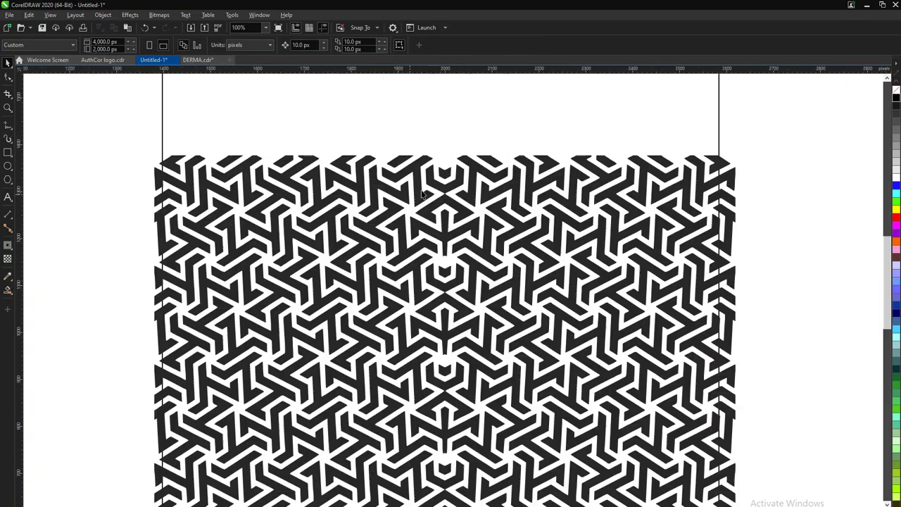
scroll(612, 169, "down", 1)
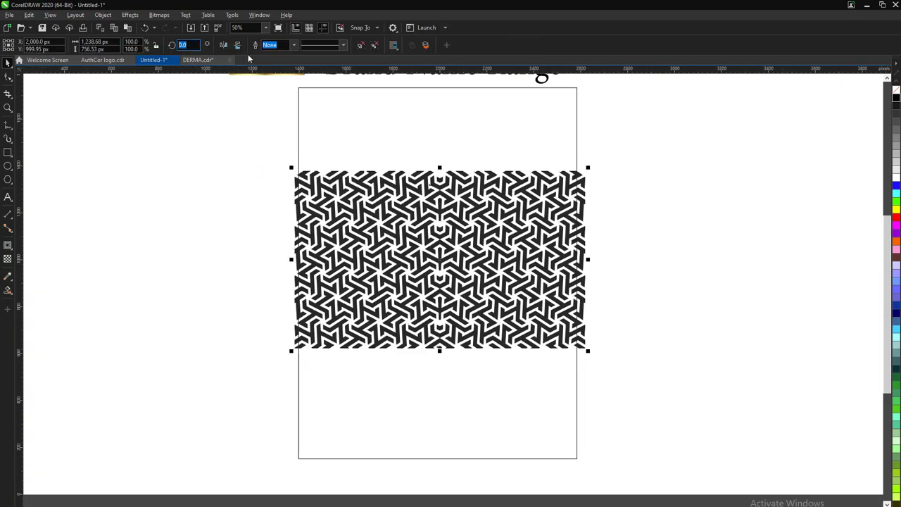
key("ctrl+z")
key("ctrl+shift+z")
mouse_move(450, 239)
left_mouse_down()
mouse_move(446, 143)
mouse_move(457, 342)
left_mouse_up()
scroll(457, 343, "up", 2)
Place a copy of the pattern below, mirrored horizontally and vertically.
mouse_move(493, 370)
left_mouse_down()
mouse_move(447, 331)
mouse_move(456, 342)
mouse_move(448, 343)
left_mouse_up()
left_click(224, 45)
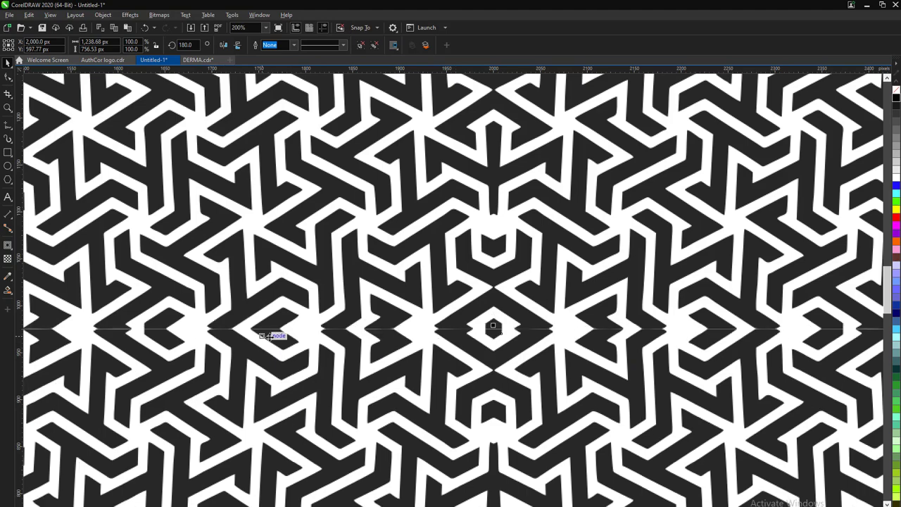
scroll(311, 343, "up", 3)
scroll(310, 343, "down", 4)
scroll(310, 343, "down", 1)
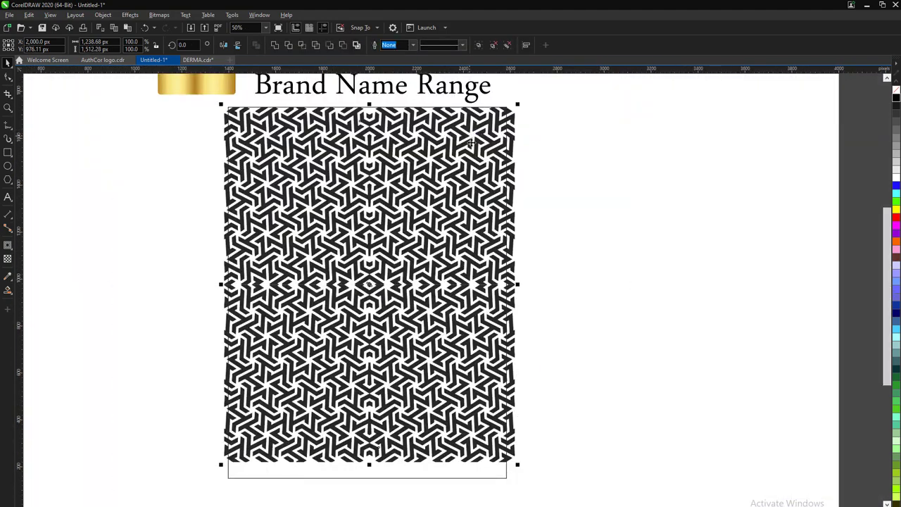
Enlarge the pattern slightly and nudge it down to cover the rectangle.
left_click_drag(519, 465, 521, 475)
left_click_drag(410, 286, 409, 293)
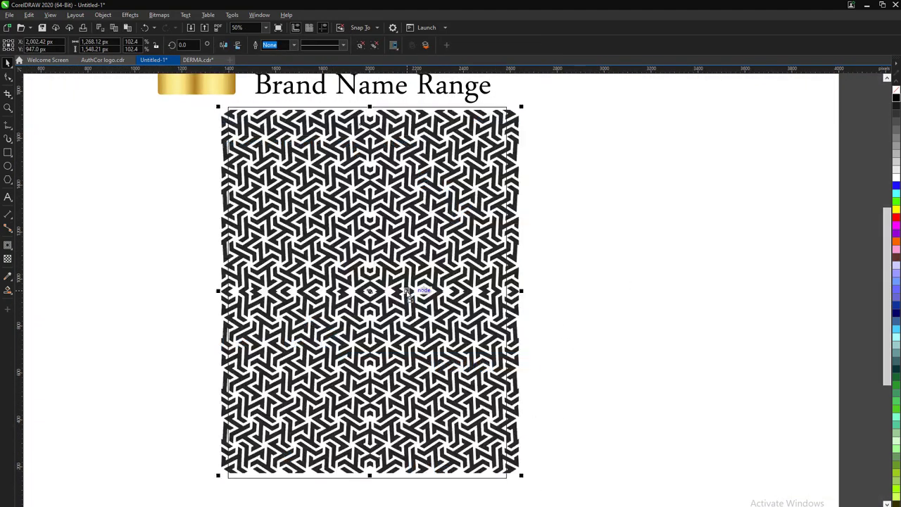
scroll(563, 317, "down", 1)
scroll(540, 450, "up", 1)
Select the Attributes Eyedropper and move the gold bar further left.
left_click(223, 165)
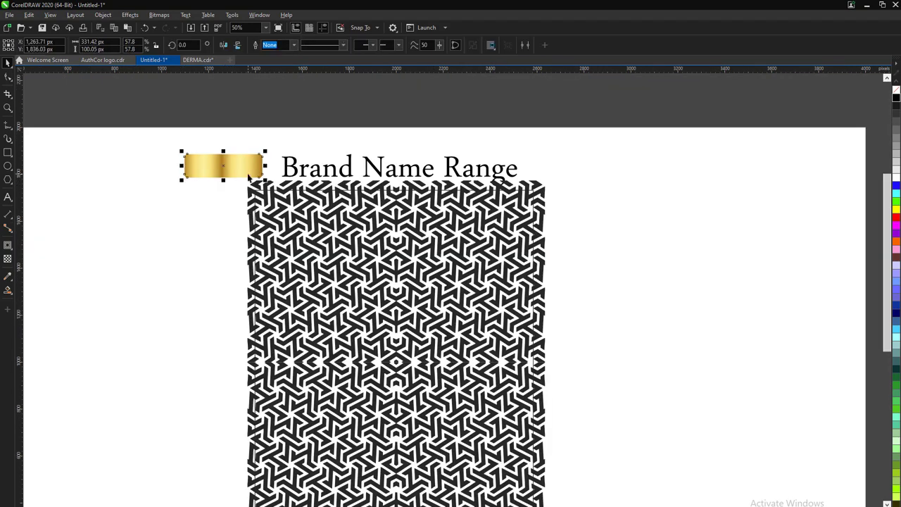
left_click(10, 281)
left_click(56, 286)
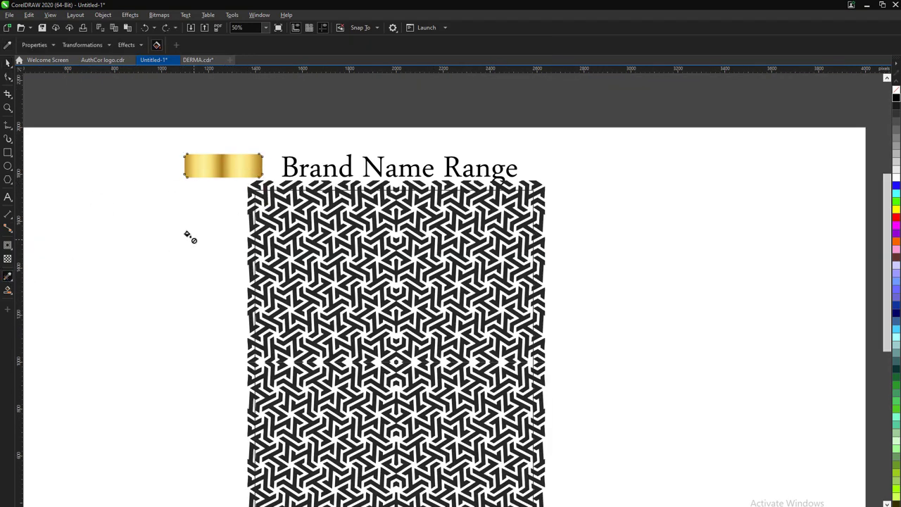
key("space")
left_click_drag(223, 165, 148, 150)
Copy the gold bar's gradient fill onto the geometric pattern.
left_click(279, 184)
scroll(278, 180, "down", 1)
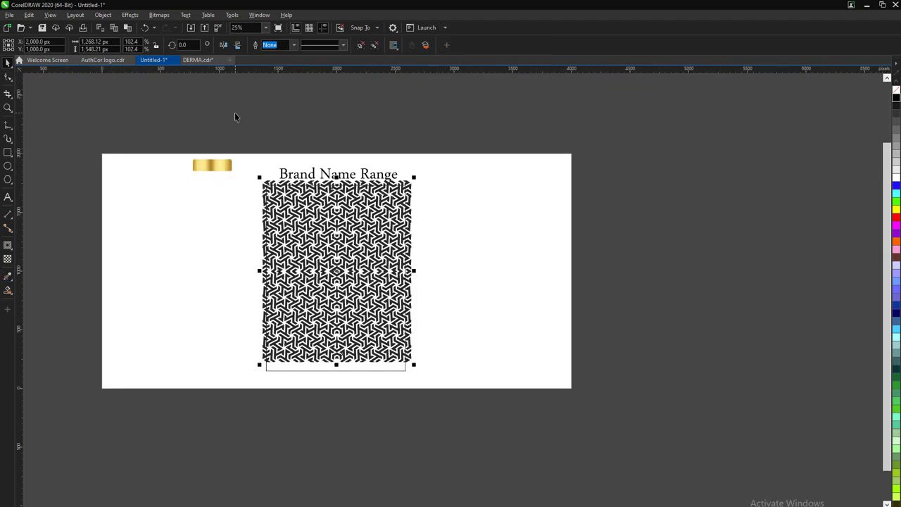
scroll(366, 268, "up", 1)
key("space")
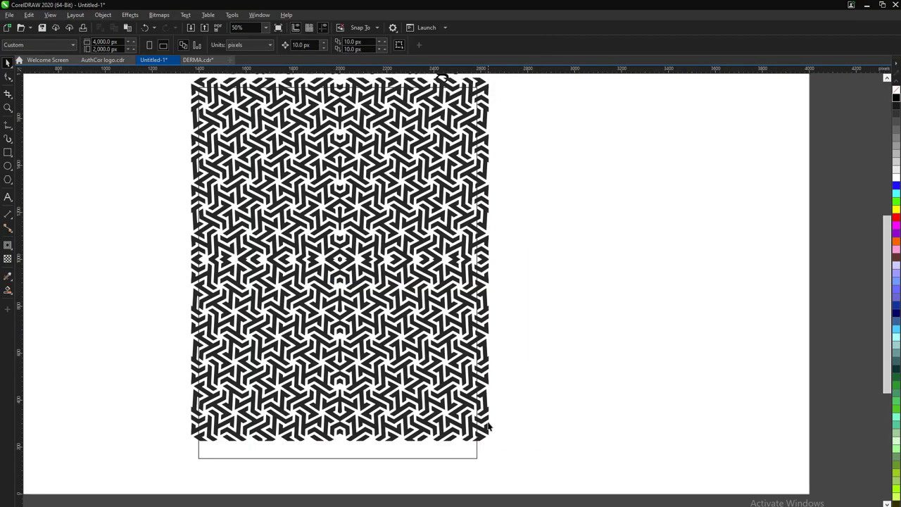
scroll(345, 302, "down", 1)
scroll(347, 310, "up", 2)
left_click(347, 310)
scroll(347, 309, "down", 2)
scroll(347, 310, "down", 1)
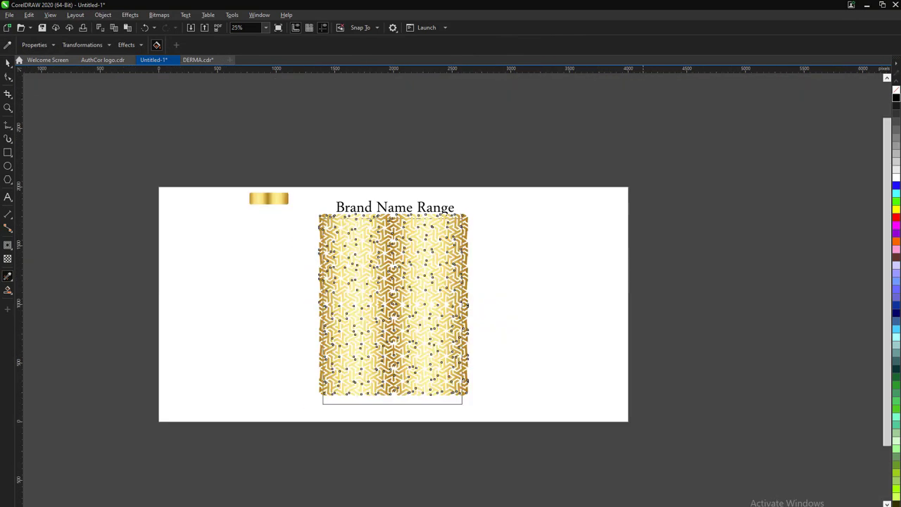
Change the pattern's gold gradient to a Linear fountain blend in Edit Fill.
scroll(319, 275, "up", 1)
key("space")
key("F11")
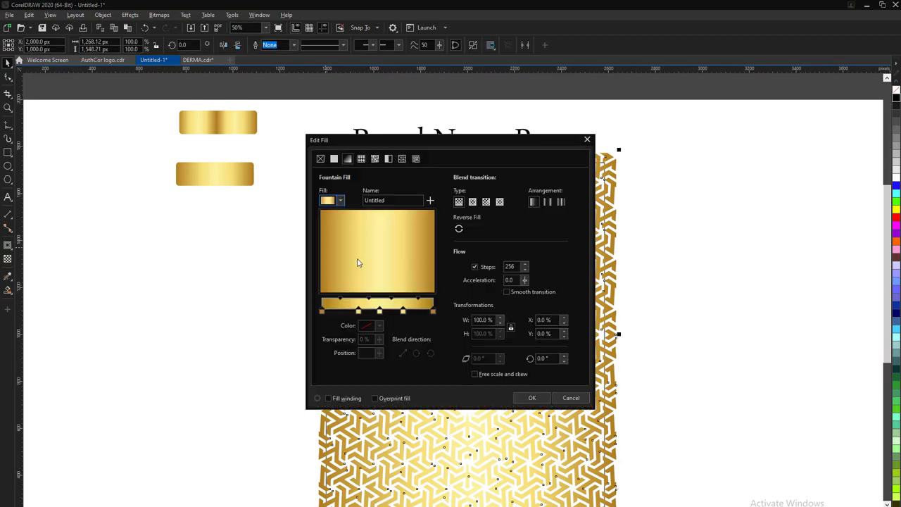
mouse_move(394, 139)
left_mouse_down()
mouse_move(702, 181)
mouse_move(681, 171)
left_mouse_up()
left_click(759, 233)
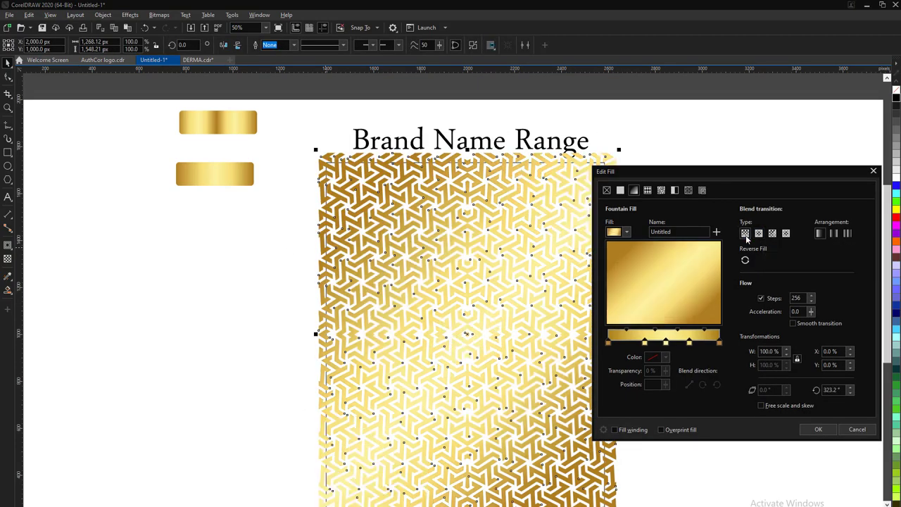
left_click(772, 233)
left_click(745, 233)
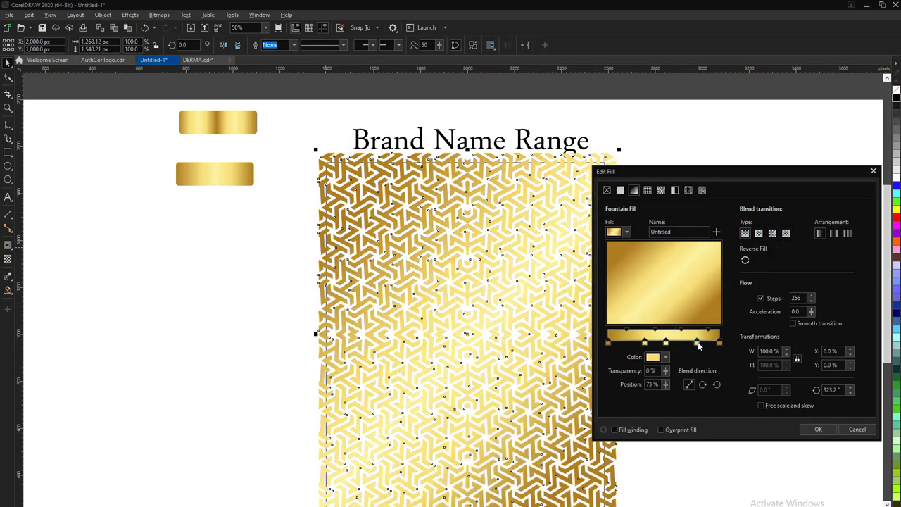
left_click(818, 429)
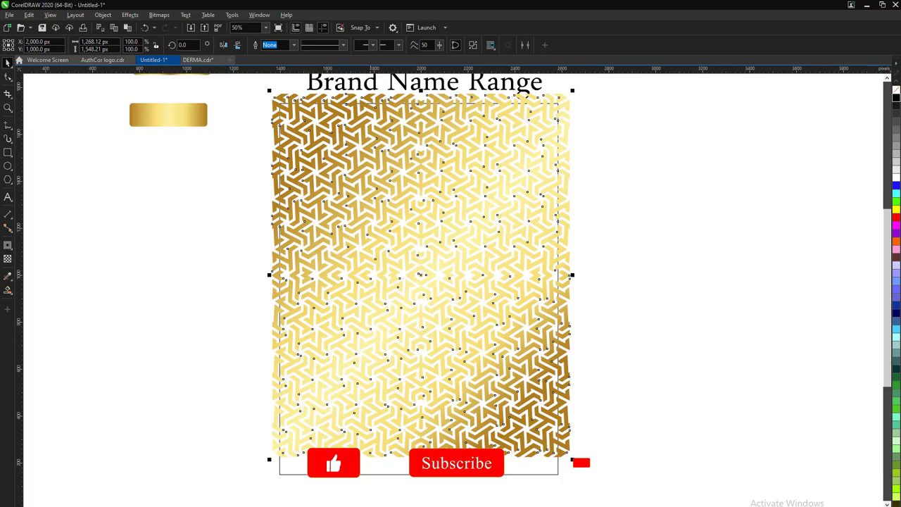
Return to the Pick tool and select the gold pattern.
scroll(241, 284, "up", 1)
scroll(286, 193, "up", 1)
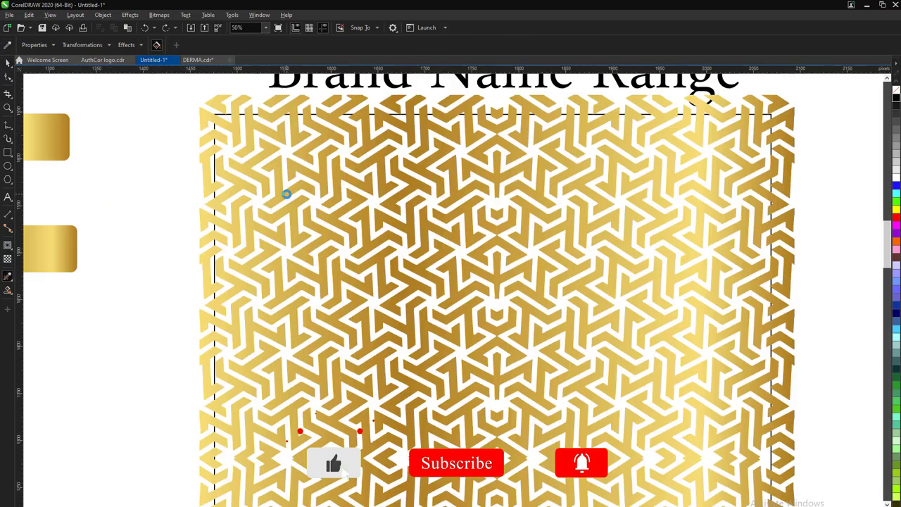
scroll(286, 194, "down", 2)
key("space")
left_click(549, 376)
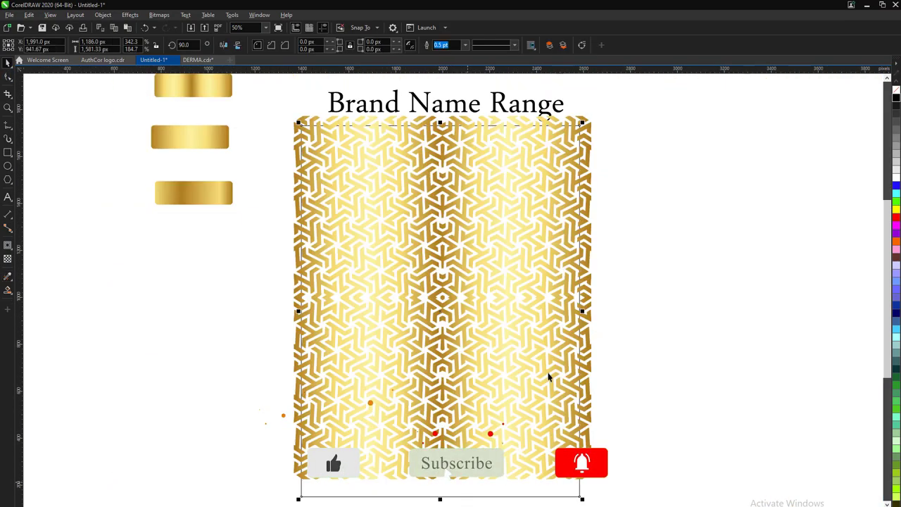
Fill the rectangle black and PowerClip the gold pattern inside it.
left_click(895, 98)
key("shift+F11")
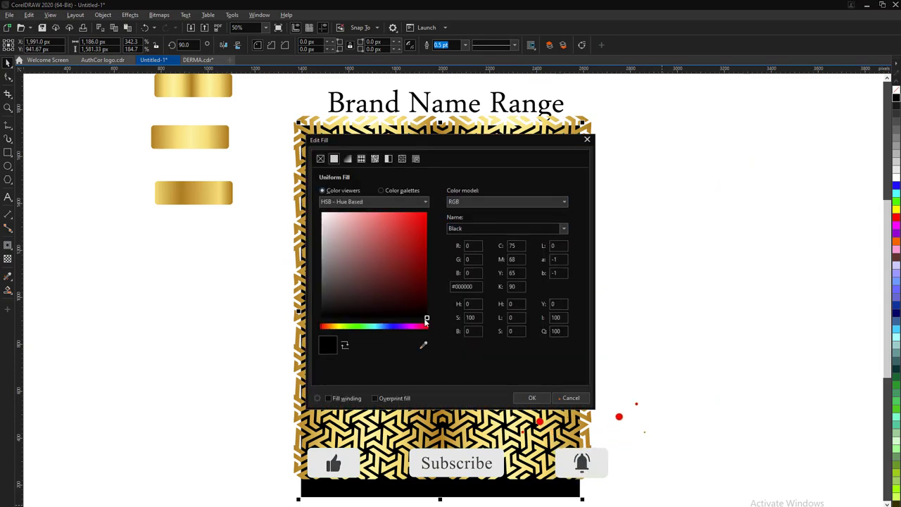
key("Return")
key("Escape")
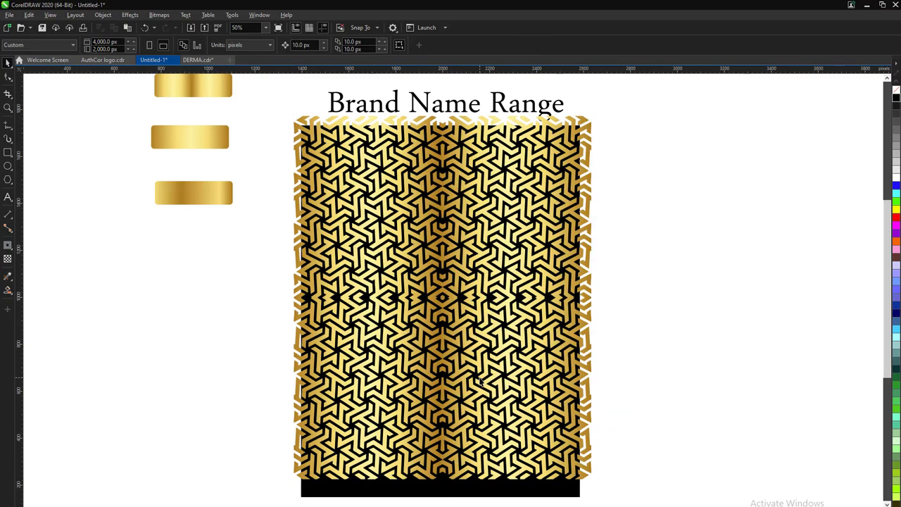
right_click(480, 381)
left_click(515, 318)
left_click(388, 343)
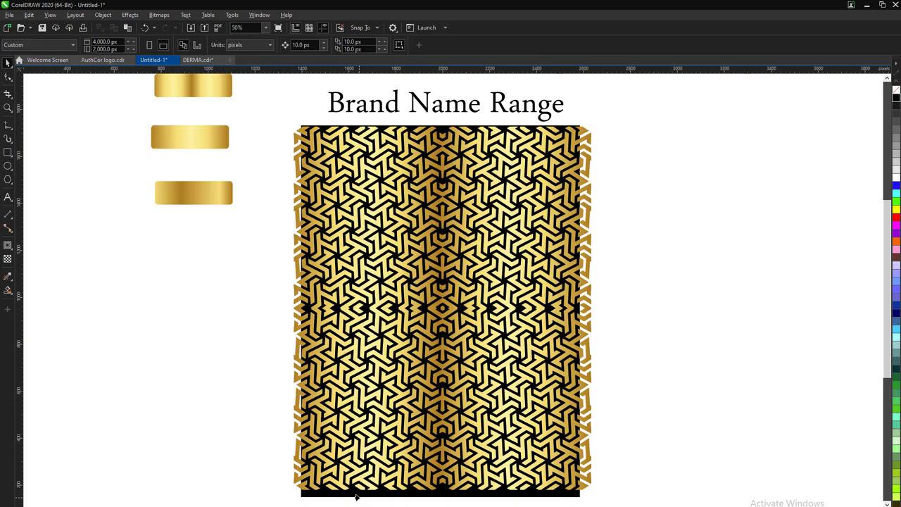
Stretch the clipped pattern upward and outward to fill its frame.
right_click(388, 342)
left_click(514, 322)
left_click_drag(602, 497, 555, 493)
left_click_drag(442, 121, 443, 117)
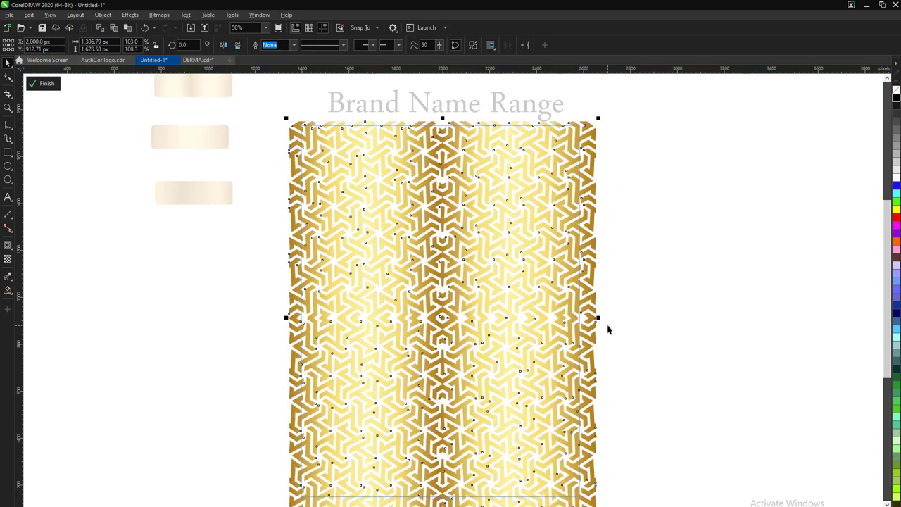
left_click_drag(588, 317, 597, 316)
left_click(415, 235, "ctrl")
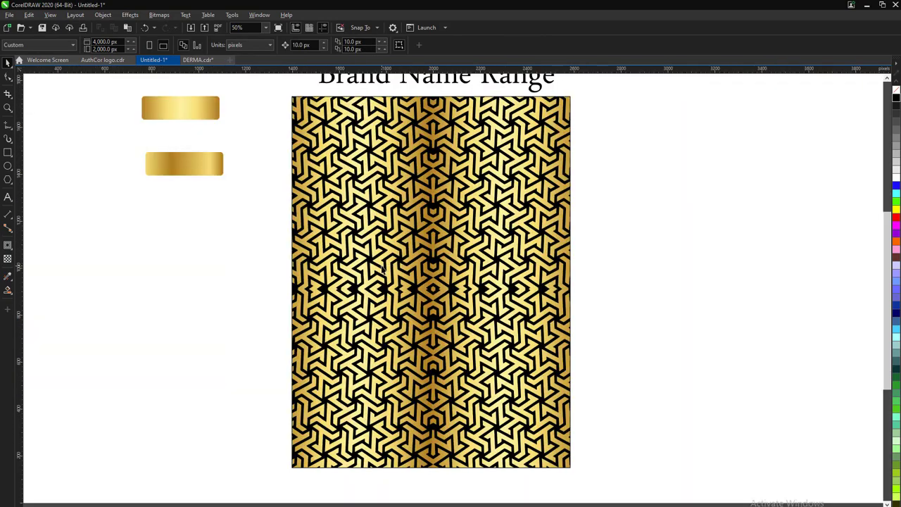
Add Gaussian noise at level 100 and density 100 to the clipped pattern.
left_click(382, 270, "ctrl")
left_click(380, 242)
left_click(130, 14)
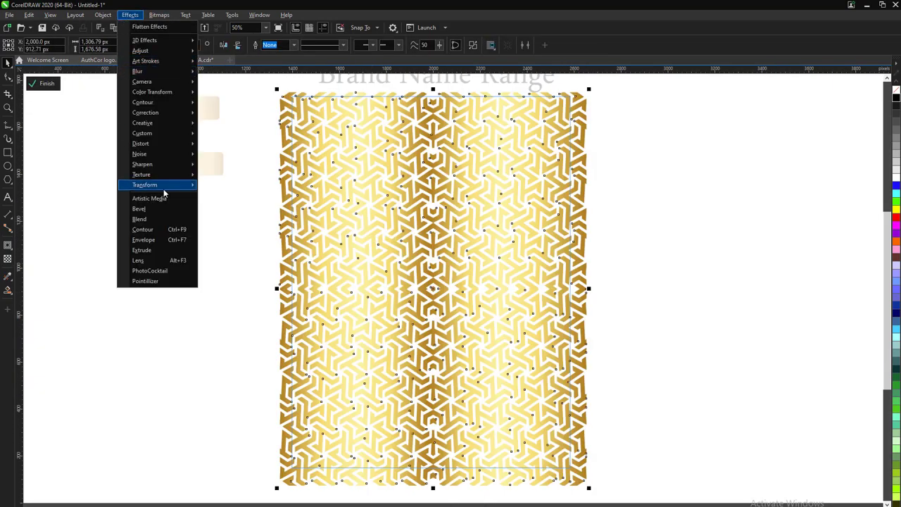
mouse_move(139, 154)
left_click(234, 154)
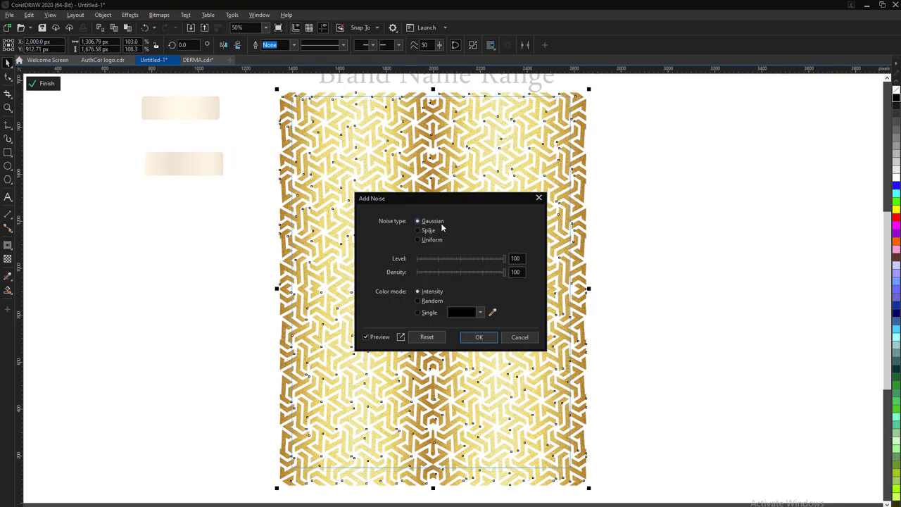
left_click(478, 337)
left_click(159, 275, "ctrl")
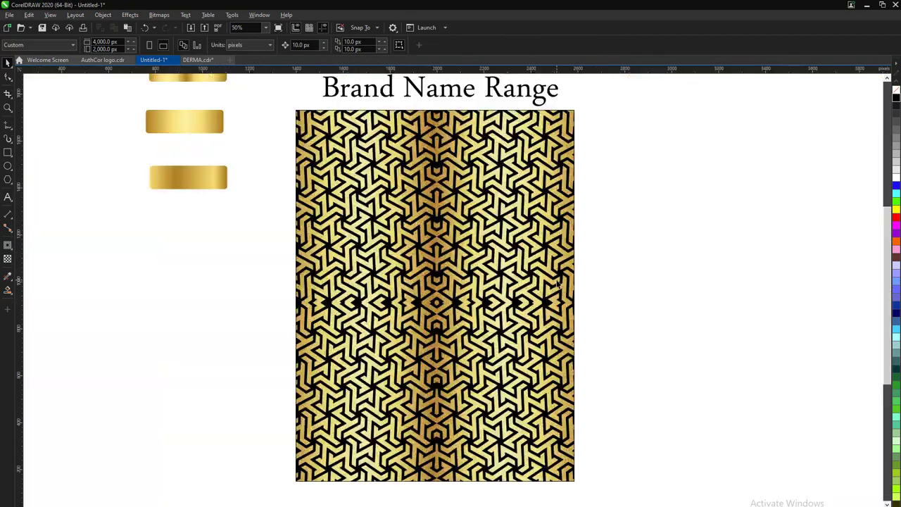
Draw a black rectangle and move it across the middle of the pattern.
left_click(8, 152)
left_click_drag(140, 243, 416, 331)
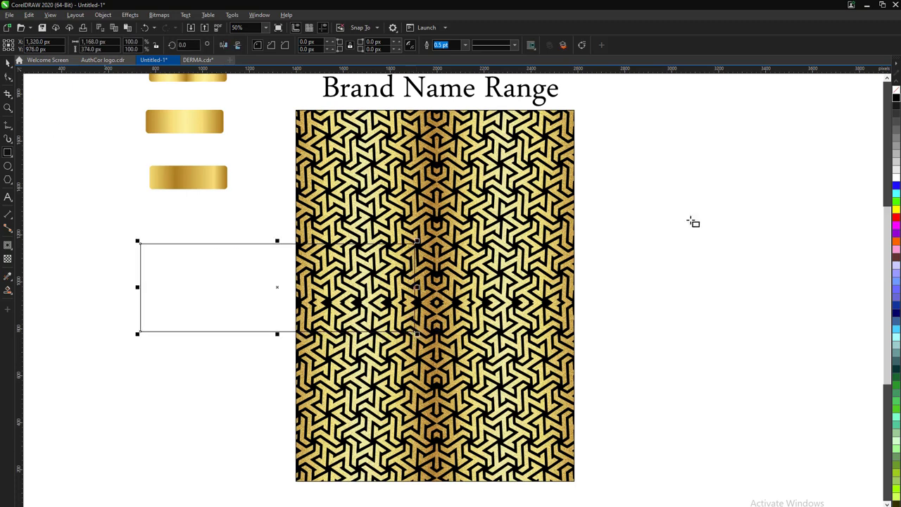
left_click(896, 102)
left_click(8, 62)
left_click_drag(416, 296, 572, 296)
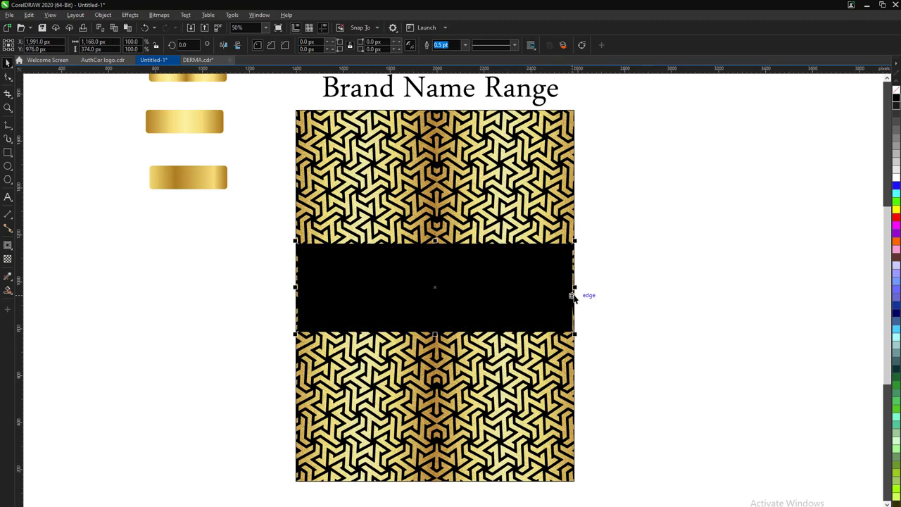
key("shift+F11")
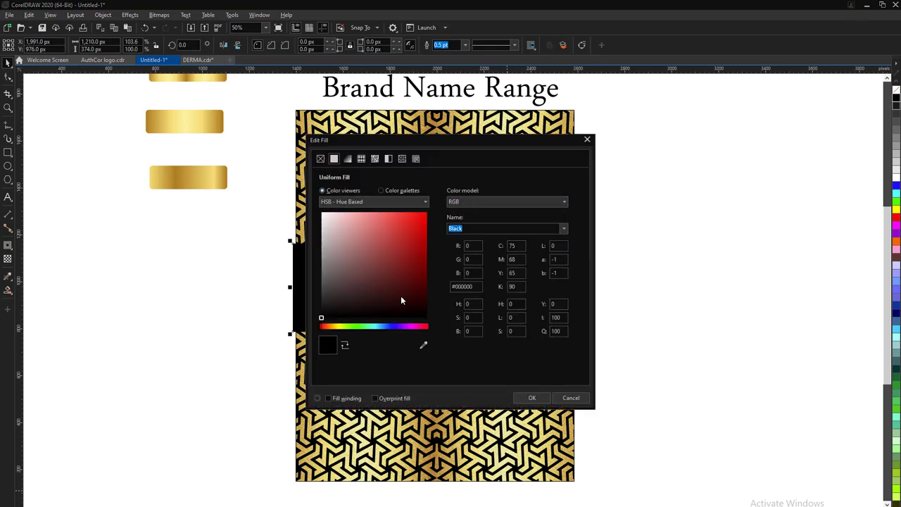
left_click(534, 398)
right_click(398, 263)
left_click(399, 391)
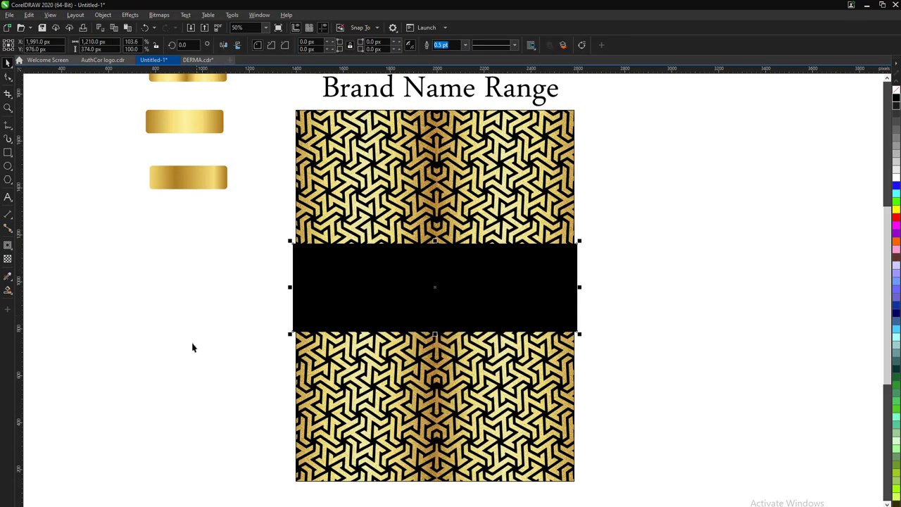
Copy the Brand Name Range title beside the pattern and delete 'Brand Name', leaving RANGE.
scroll(416, 345, "down", 2)
left_click_drag(466, 335, 50, 317)
key("Escape")
left_click(436, 222)
double_click(283, 327)
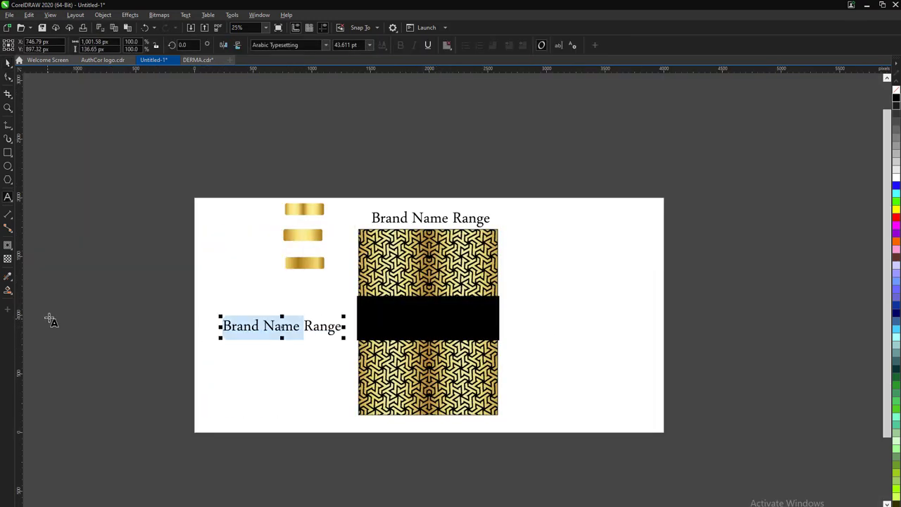
key("Delete")
key("ctrl+a")
left_click(325, 45)
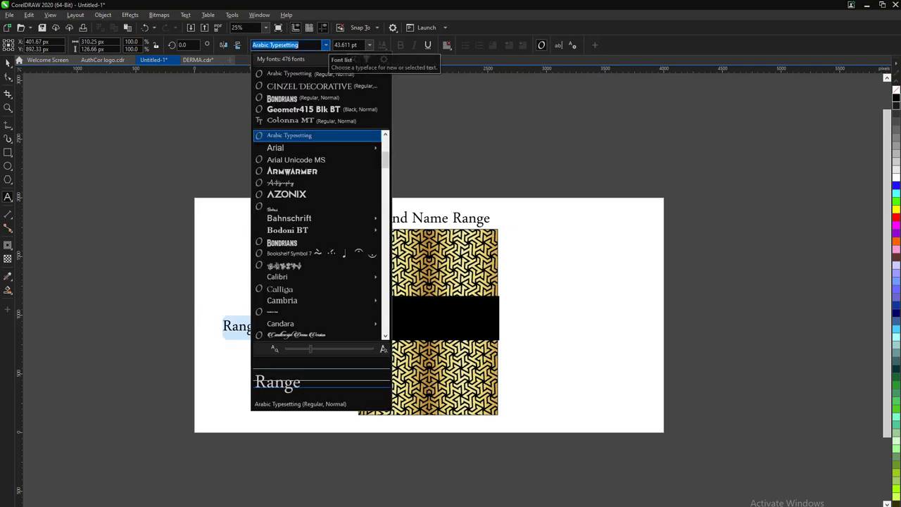
scroll(317, 323, "down", 3)
Set RANGE in Cinzel Decorative and give it the gold bar's gradient fill.
left_click(310, 86)
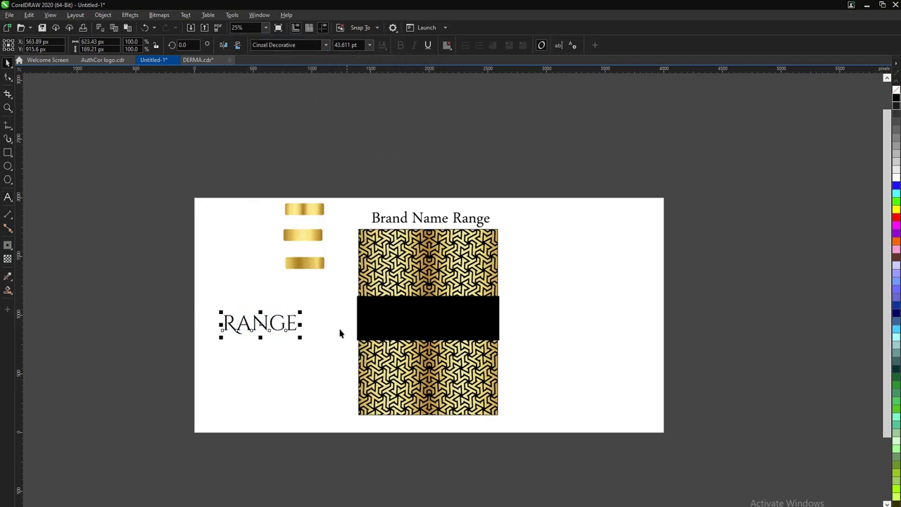
scroll(435, 339, "up", 2)
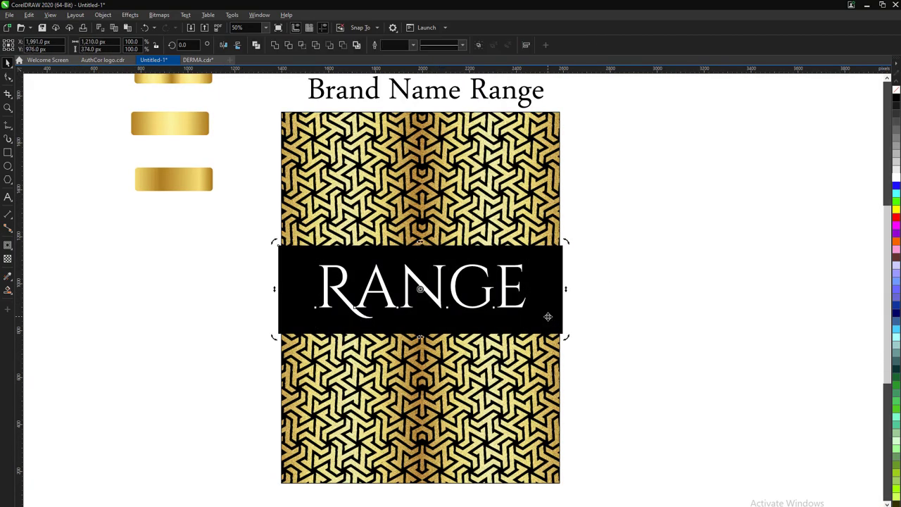
key("i")
left_click(173, 179)
left_click(408, 296)
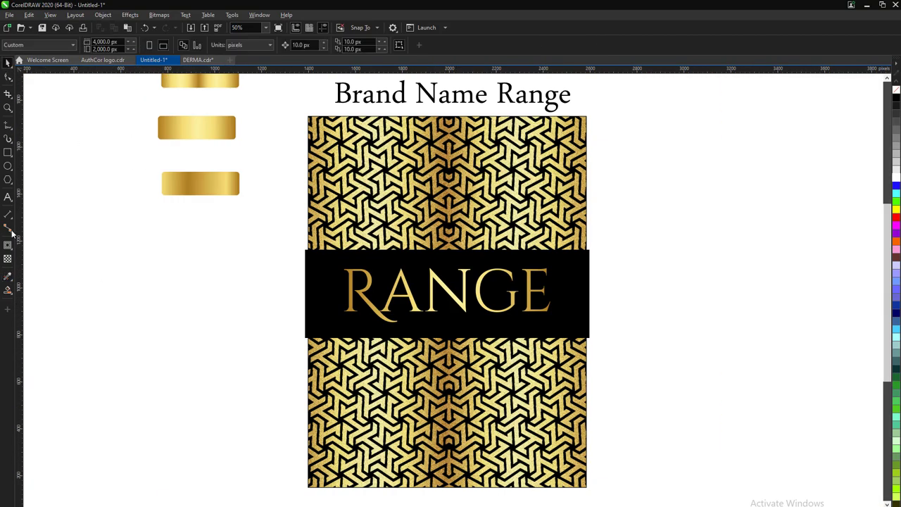
Select the RANGE text and paste the branch sprig graphic into the drawing.
scroll(288, 177, "up", 2)
scroll(288, 177, "down", 2)
left_click(7, 62)
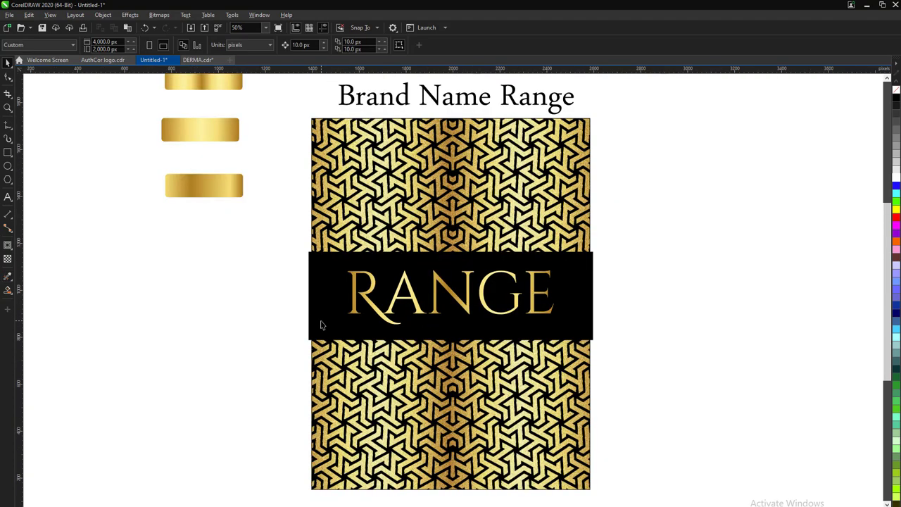
left_click(513, 316)
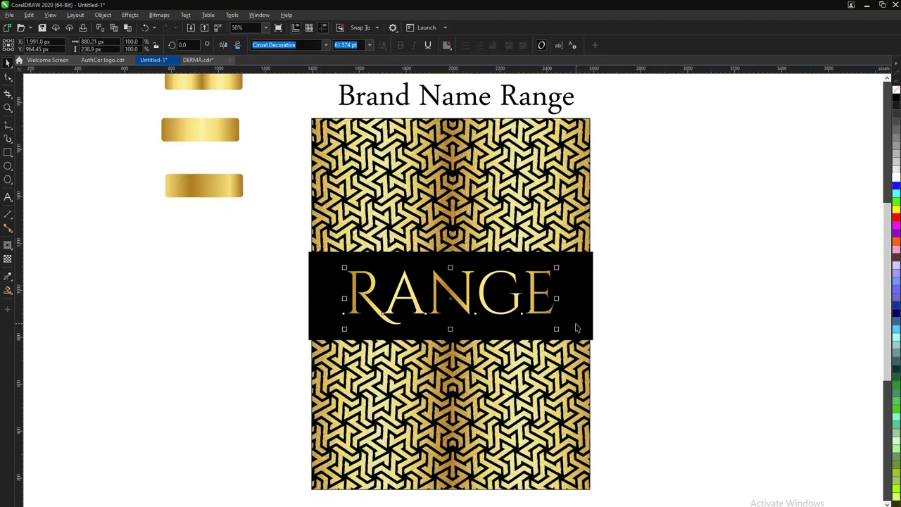
key("F5")
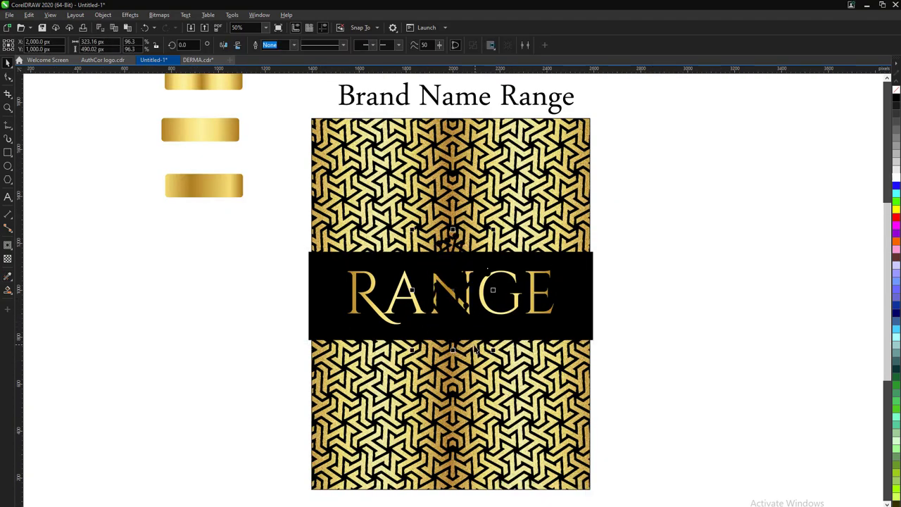
key("ctrl+v")
Make the branch gold, shrink it to about 163 px wide, and place sprigs beside RANGE.
left_click(280, 275)
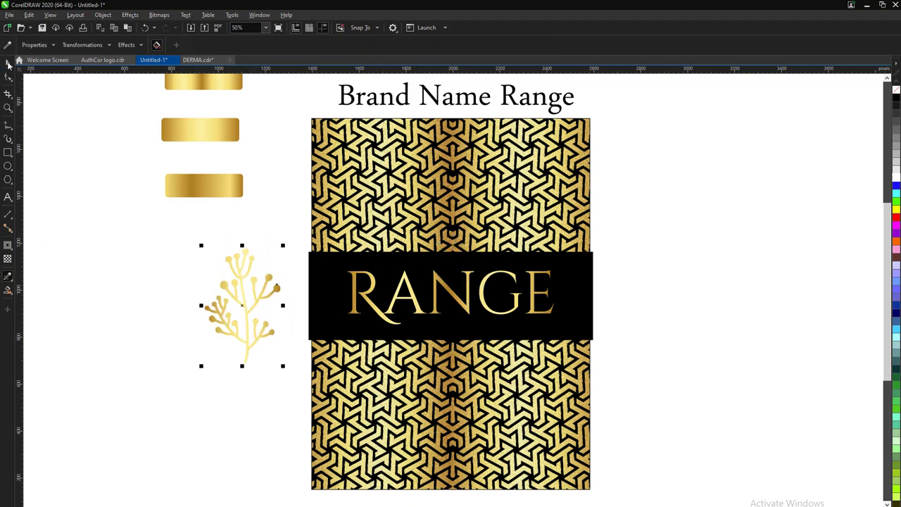
left_click(9, 64)
left_click_drag(282, 366, 261, 334)
left_click_drag(241, 304, 335, 292)
scroll(367, 348, "up", 2)
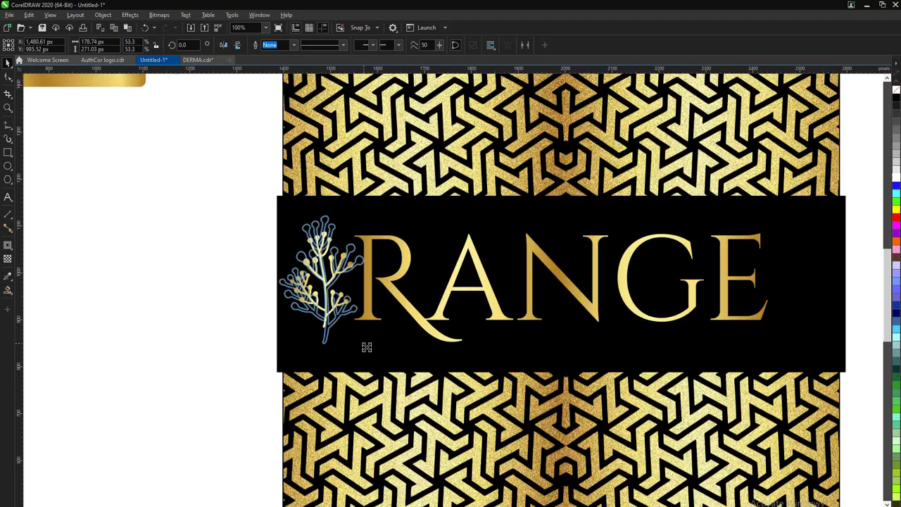
left_click_drag(367, 348, 361, 342)
scroll(291, 325, "down", 1)
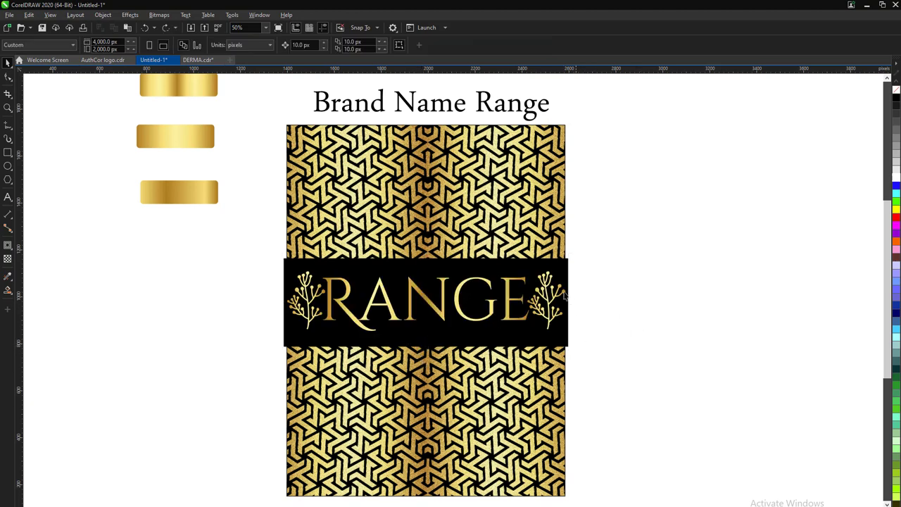
left_click(552, 282)
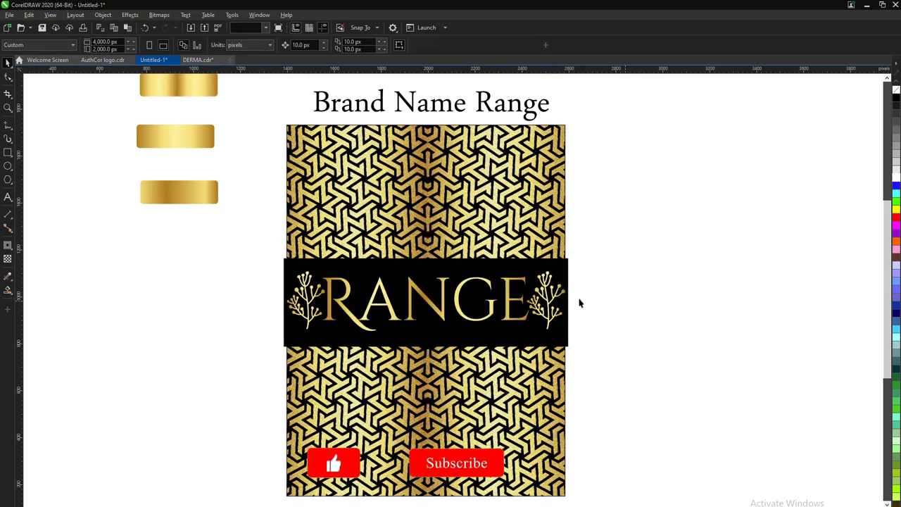
Add noise to the black RANGE band and to the RANGE text.
left_click(552, 321)
left_click(130, 15)
mouse_move(143, 102)
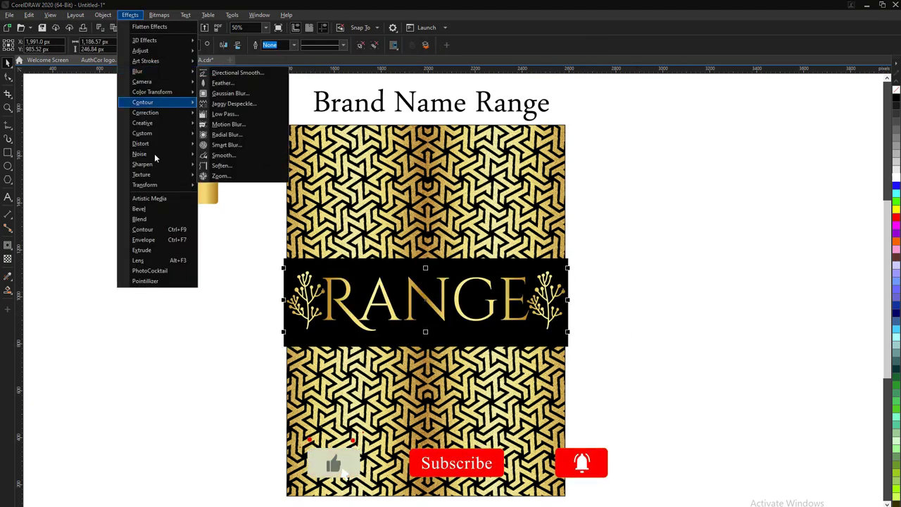
left_click(226, 156)
left_click(477, 336)
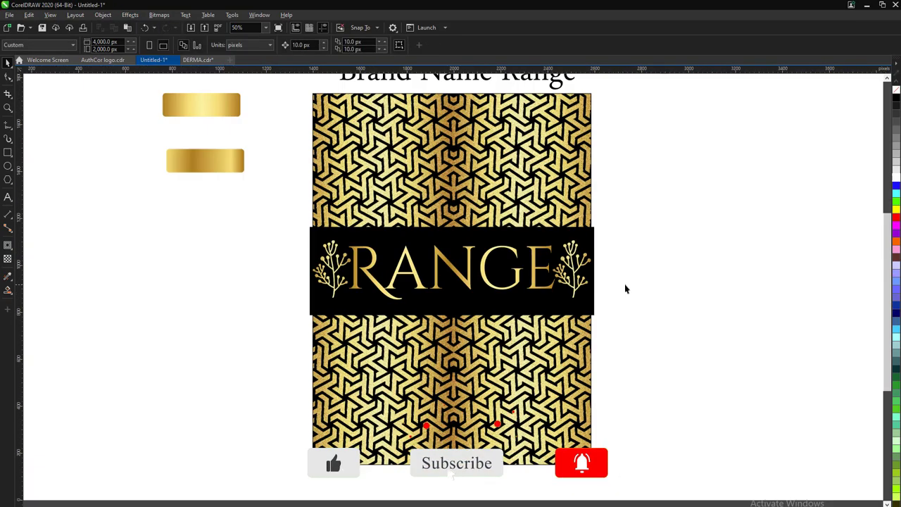
scroll(312, 262, "up", 5)
scroll(312, 262, "down", 3)
left_click(130, 15)
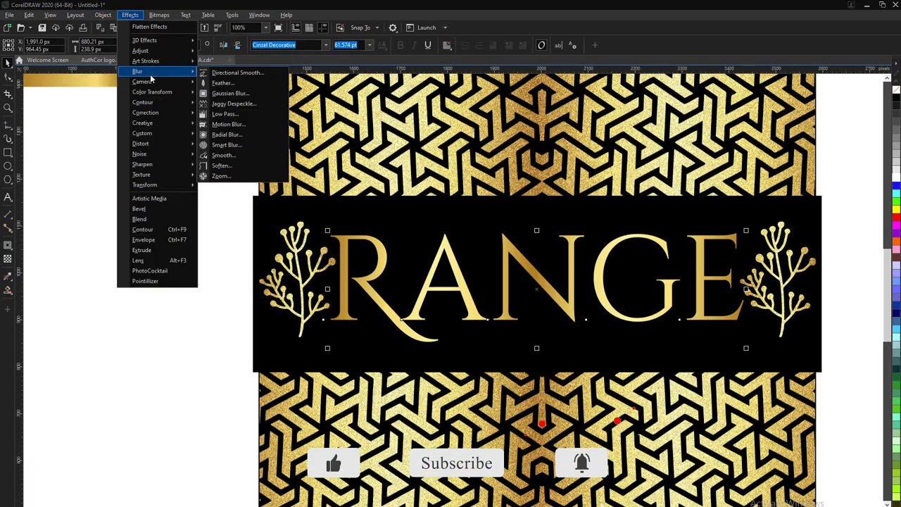
left_click(225, 156)
left_click(506, 336)
scroll(405, 304, "down", 2)
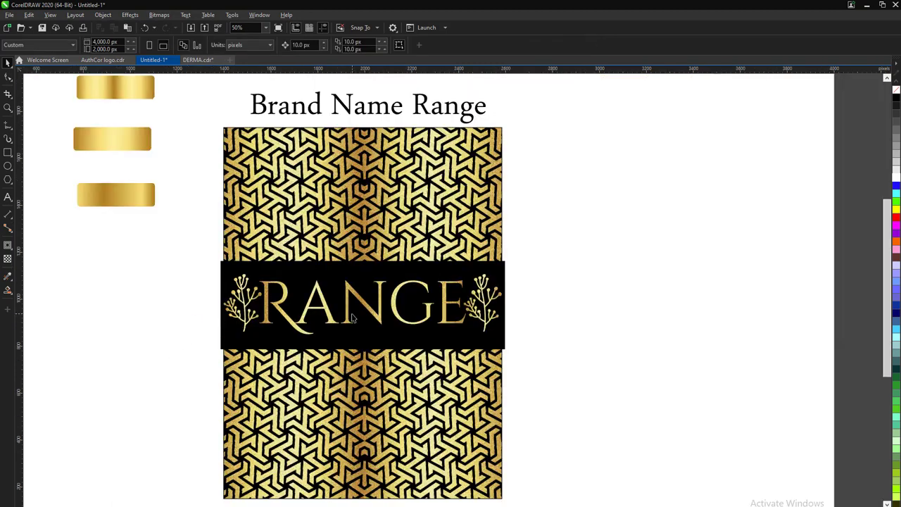
scroll(405, 304, "up", 4)
scroll(405, 304, "down", 2)
Select both branch sprigs and shrink them slightly toward the centre.
right_click(727, 369)
key("Escape")
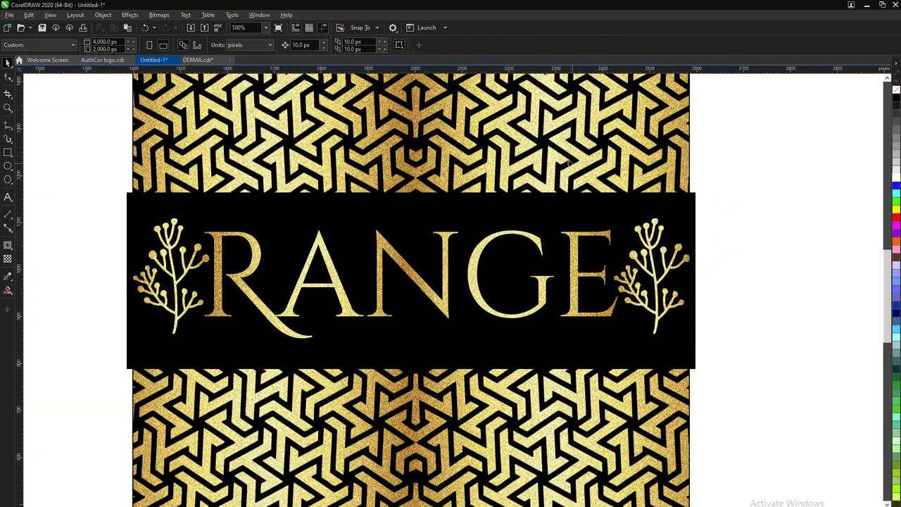
left_click(675, 274)
left_click(578, 338, "ctrl")
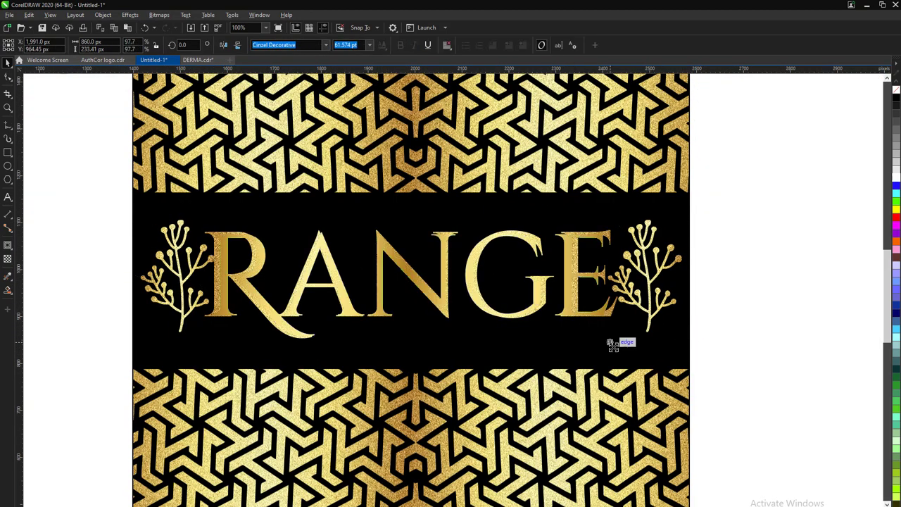
left_click(611, 345)
left_click_drag(691, 337, 669, 342)
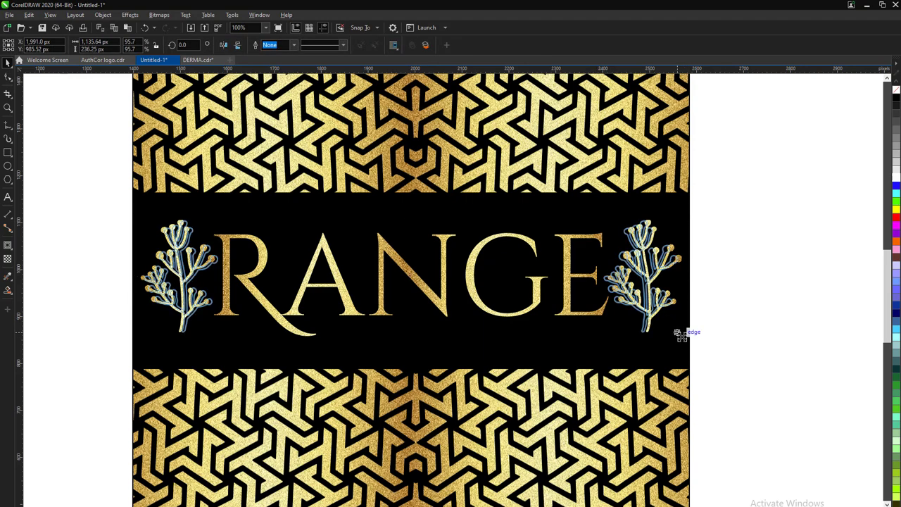
Finish editing the label's PowerClip contents.
right_click(644, 318)
left_click(579, 197)
right_click(569, 232)
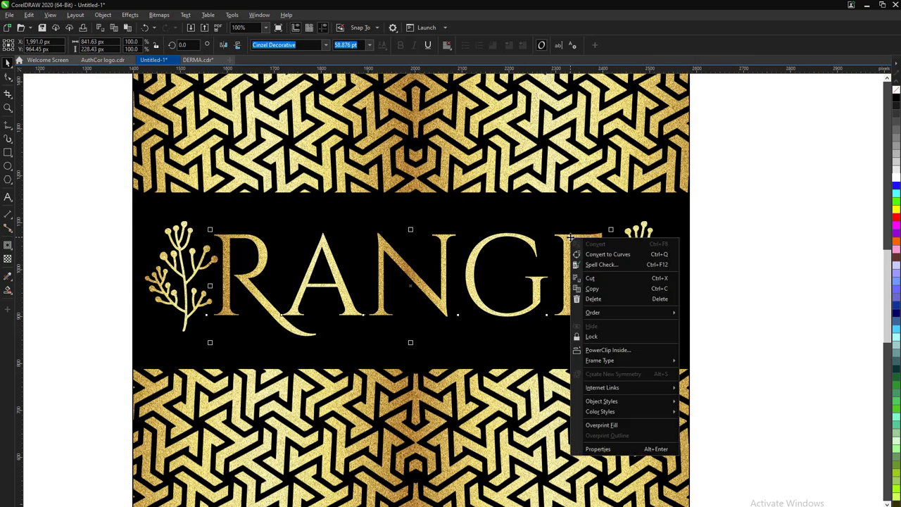
left_click(582, 349)
Type the Derma wordmark and set it in the Kiona font.
scroll(212, 356, "down", 3)
scroll(276, 371, "up", 5)
type("d")
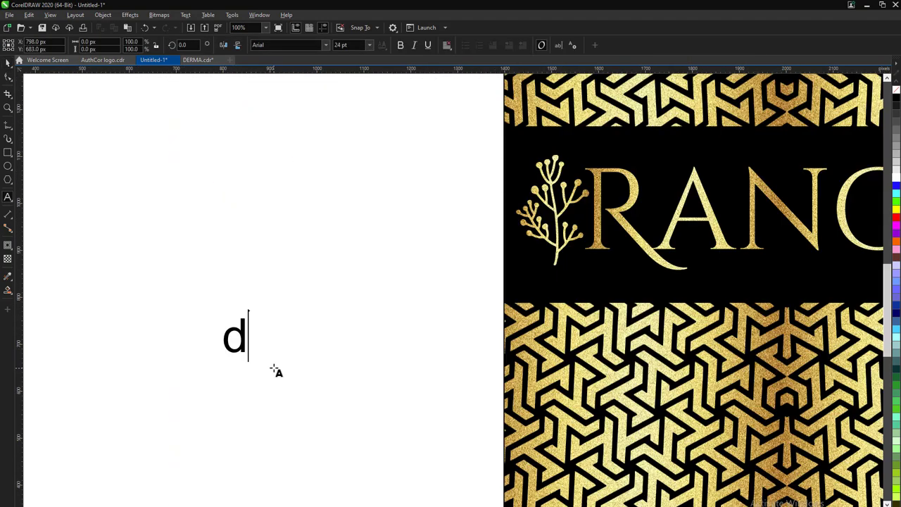
type("ma")
key("ctrl+a")
left_click(322, 45)
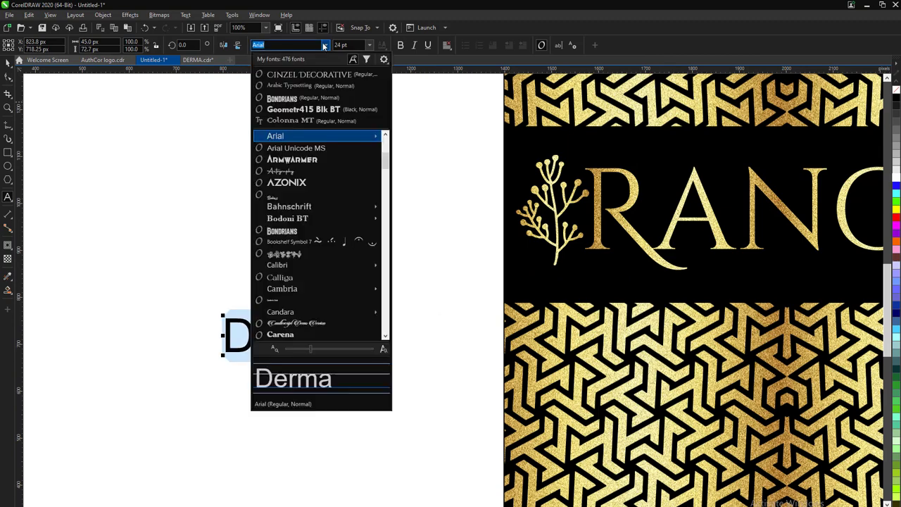
scroll(352, 239, "down", 3)
mouse_move(288, 265)
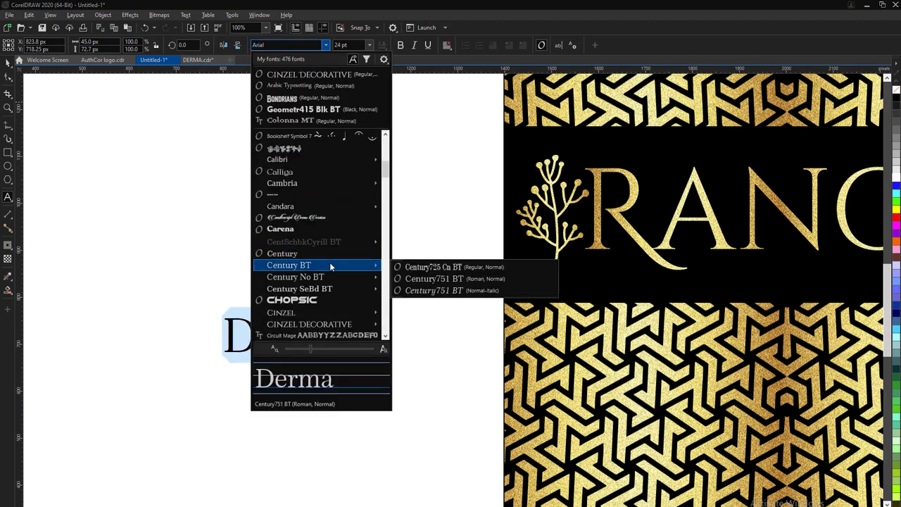
left_click(287, 45)
type("ill")
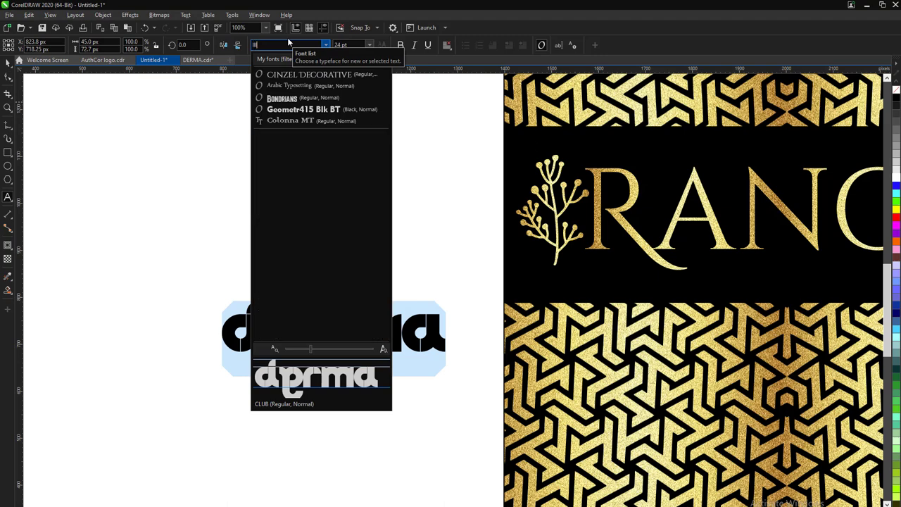
key("BackSpace")
key("BackSpace")
key("BackSpace")
scroll(336, 276, "down", 3)
scroll(336, 276, "down", 3)
scroll(325, 315, "down", 3)
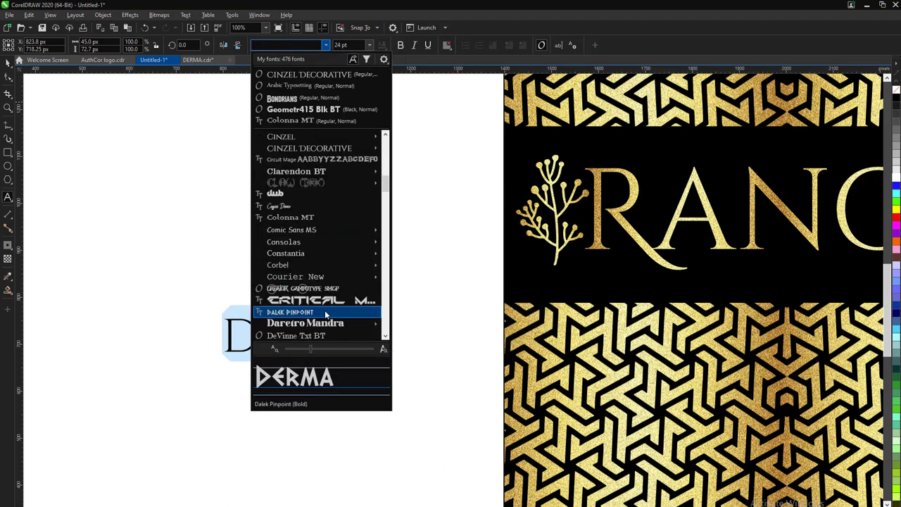
scroll(325, 315, "down", 5)
scroll(325, 315, "down", 5)
left_click(320, 313)
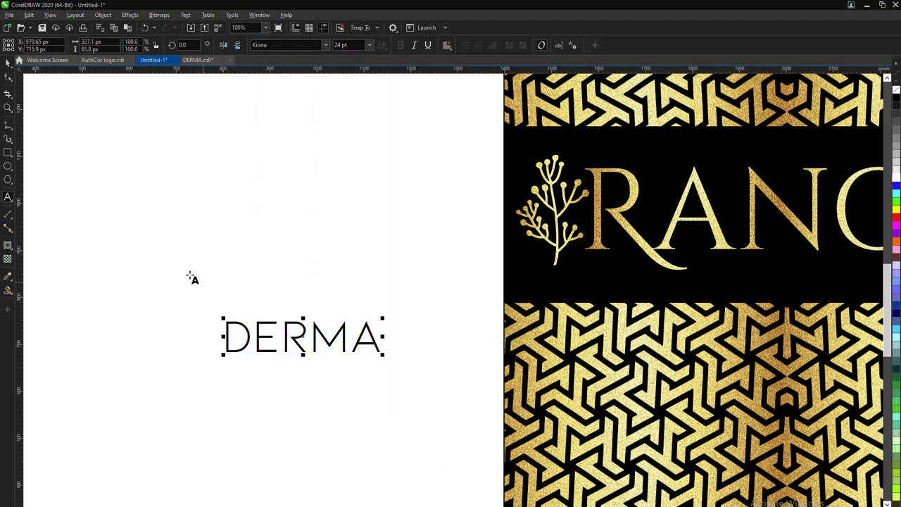
Duplicate DERMA directly below itself and change the copy's text to LOGISTA.
left_click_drag(350, 338, 350, 387)
double_click(361, 387)
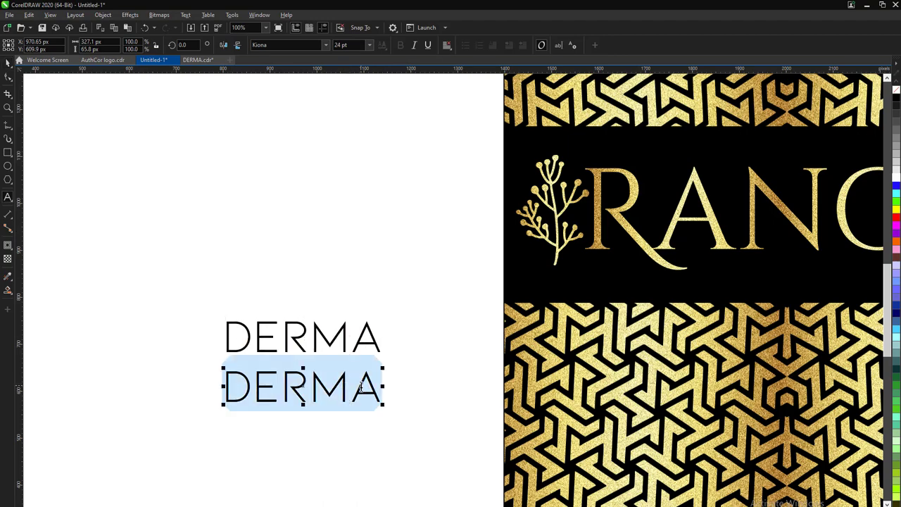
type("LOGISTS")
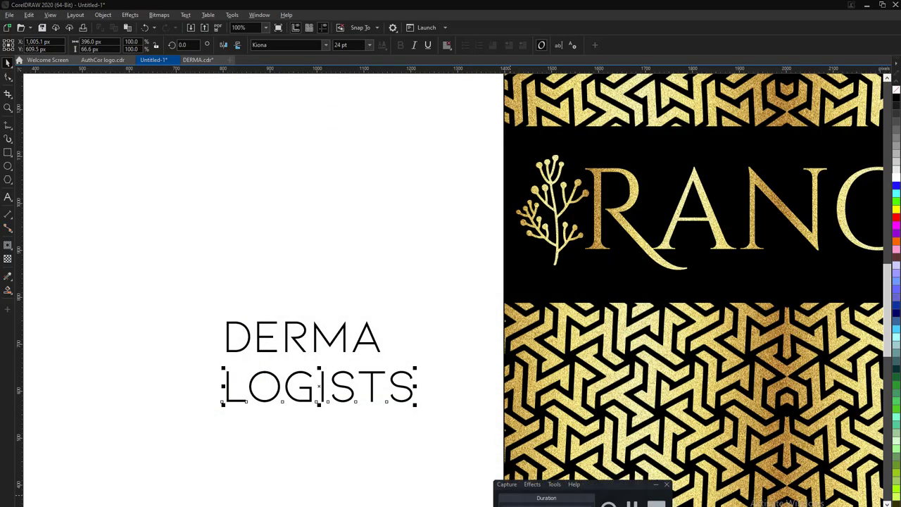
double_click(413, 395)
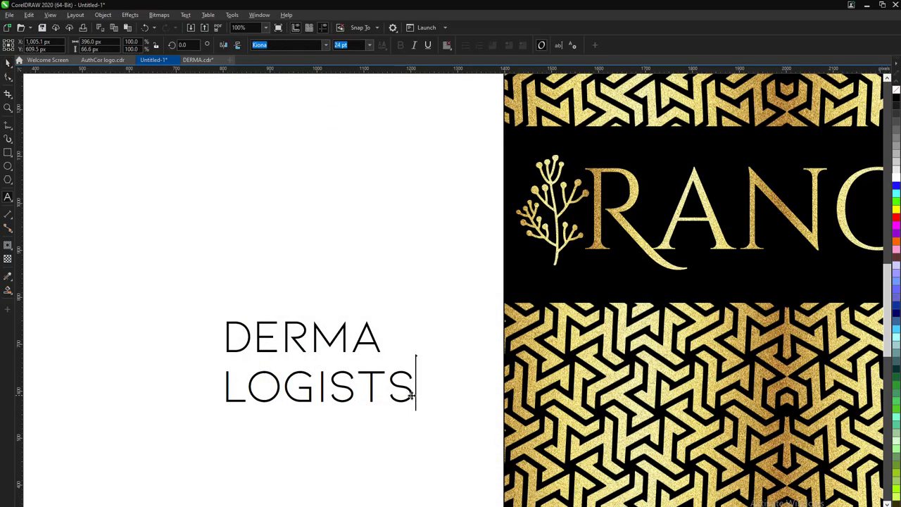
left_click_drag(414, 395, 345, 392)
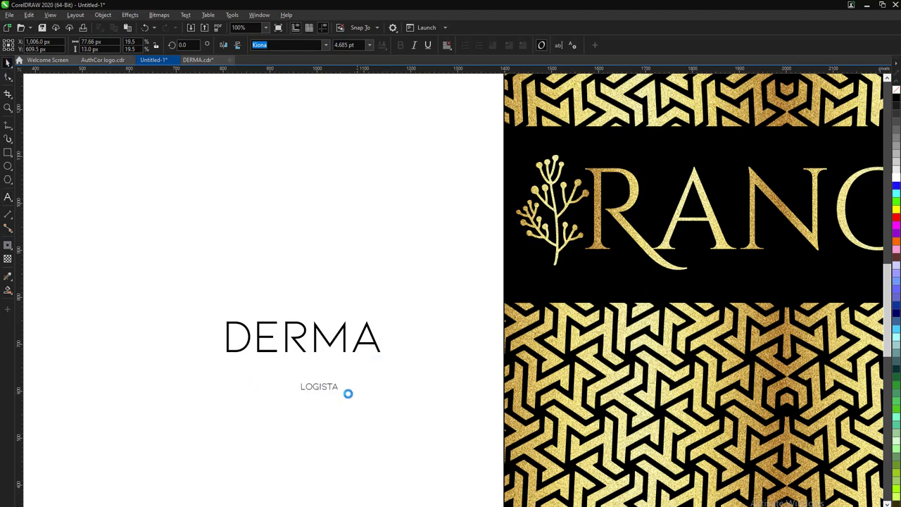
Widen LOGISTA's letter spacing with the Shape tool so it spans under DERMA.
left_click(7, 77)
left_click_drag(316, 367, 379, 380)
key("space")
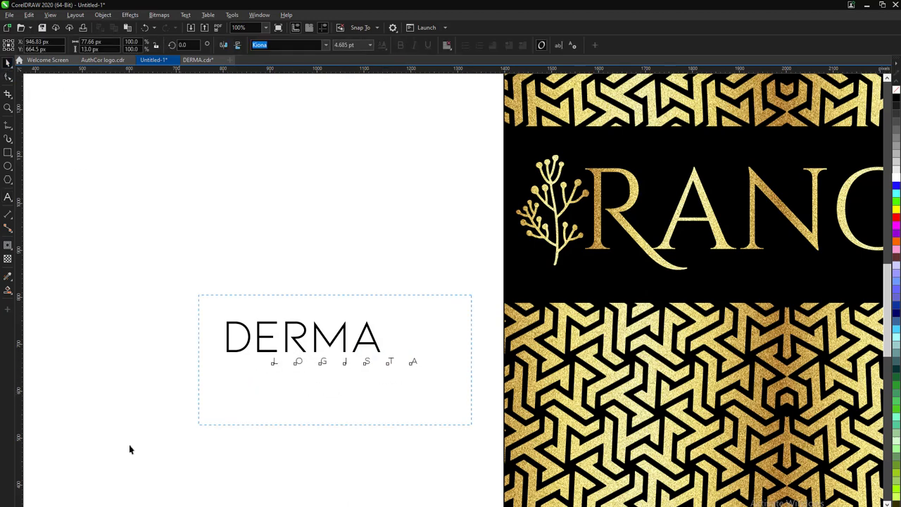
left_click(367, 451)
scroll(307, 372, "up", 2)
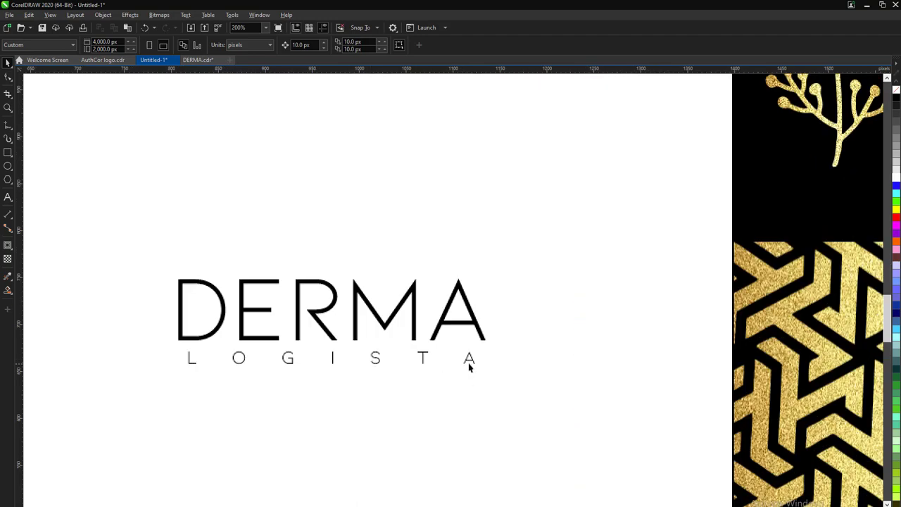
left_click(468, 364)
scroll(115, 434, "down", 1)
Rework the wordmark text into one smaller, widely letter-spaced DERMA LOGISTA line.
scroll(201, 362, "down", 1)
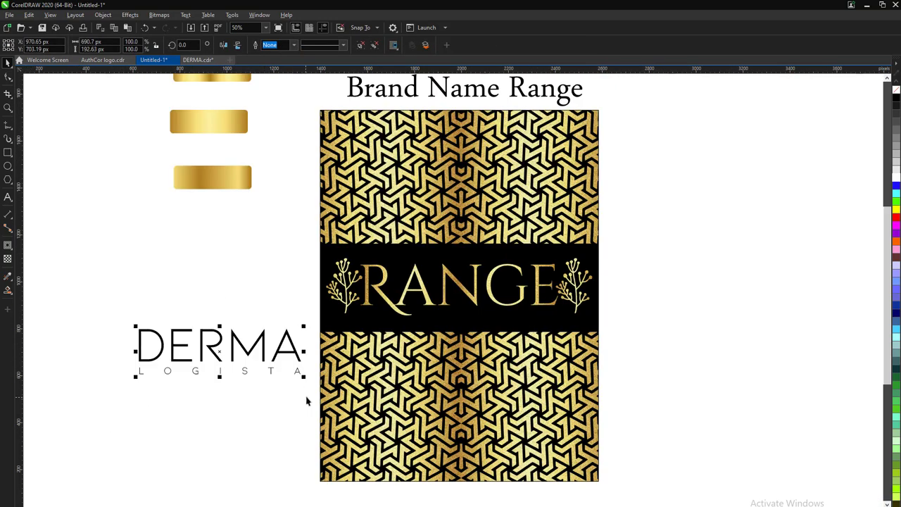
double_click(268, 348)
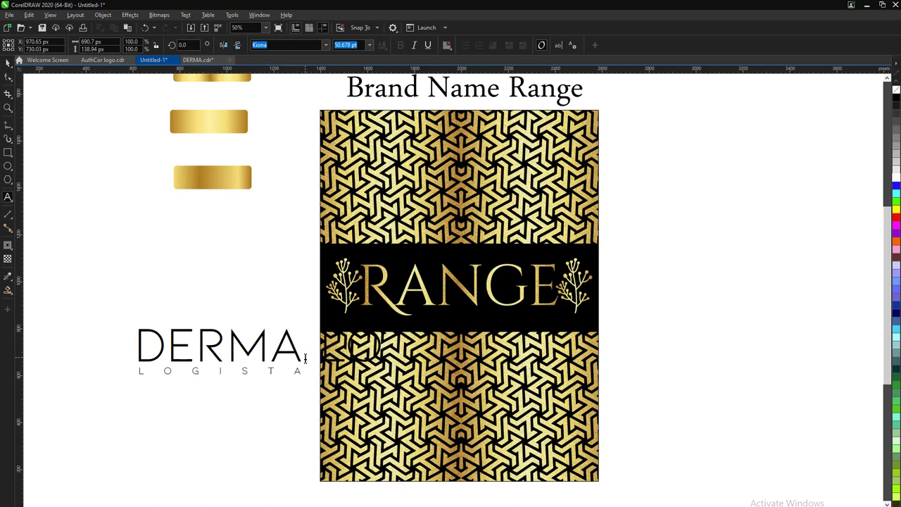
key("ctrl+a")
key("ctrl+z")
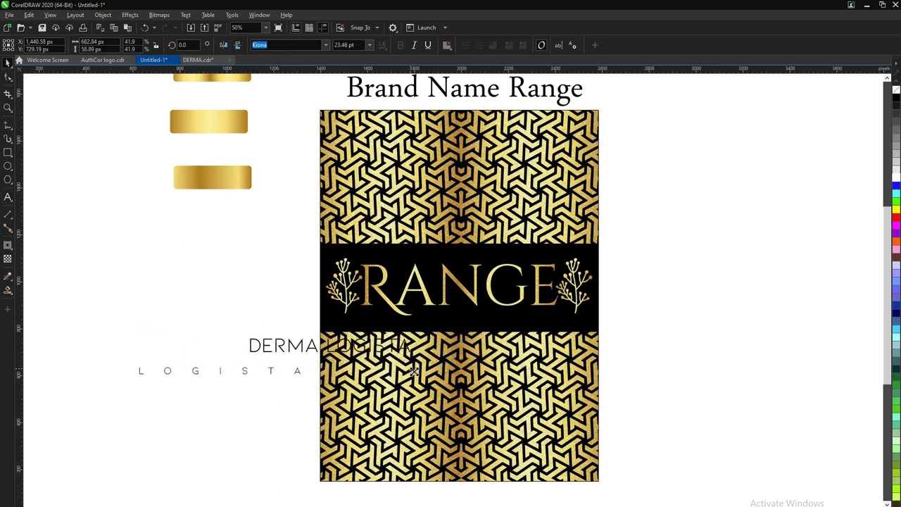
left_click_drag(200, 333, 163, 325)
left_click(9, 79)
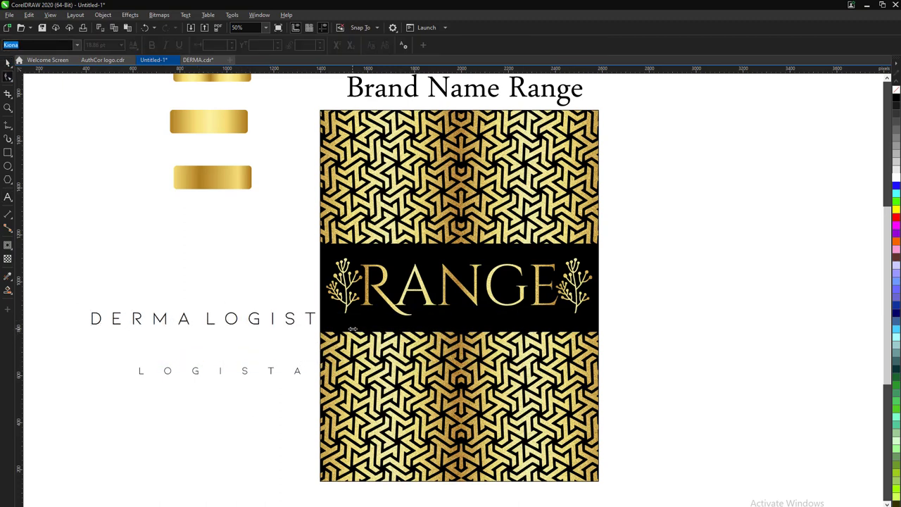
scroll(338, 342, "down", 2)
scroll(261, 232, "up", 4)
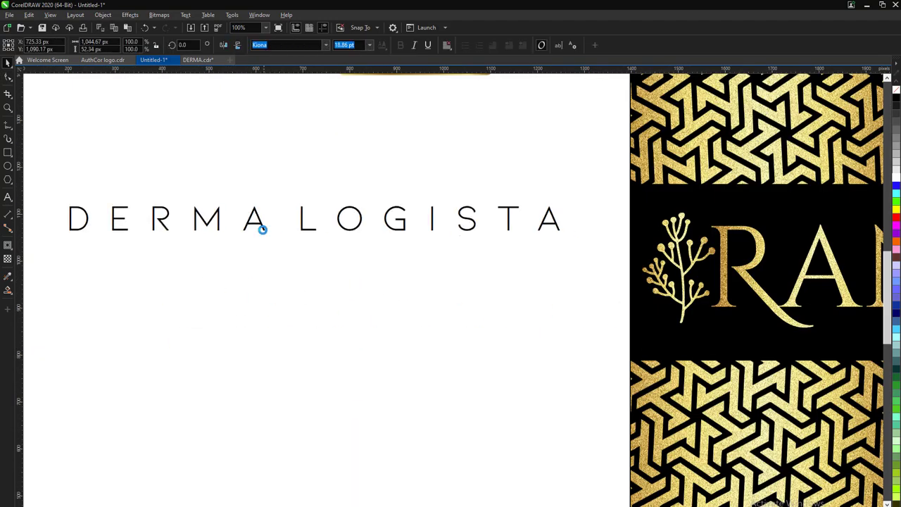
key("F7")
Place a small circle below the wordmark to receive the gold fill.
left_click(8, 276)
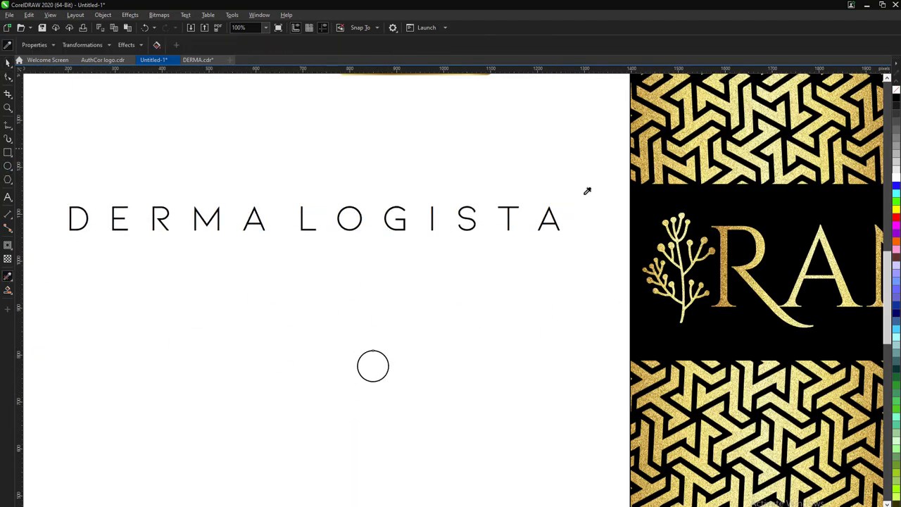
scroll(407, 350, "down", 2)
left_click(395, 352)
scroll(395, 347, "up", 2)
scroll(293, 408, "down", 2)
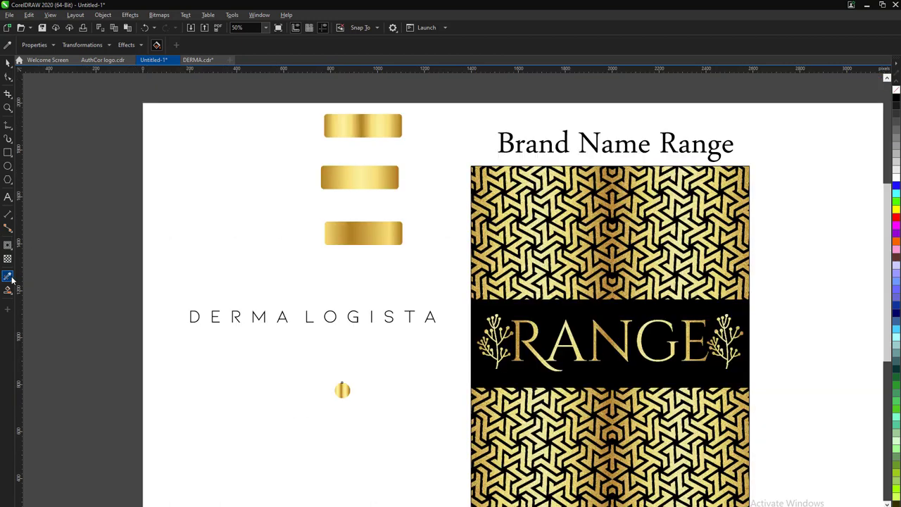
scroll(342, 395, "up", 4)
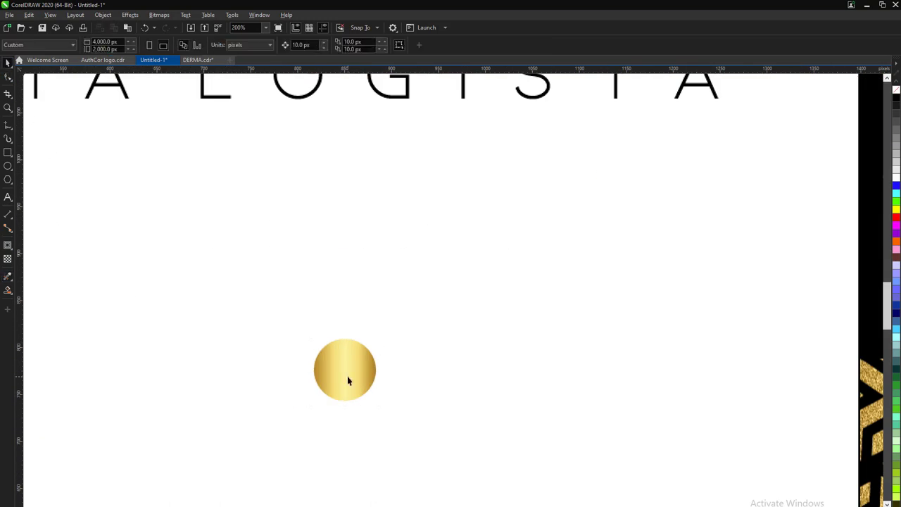
Add an R letter near the circle, deleting the unwanted mirrored r copies.
key("F8")
type("r")
right_click(327, 308)
left_click(340, 315)
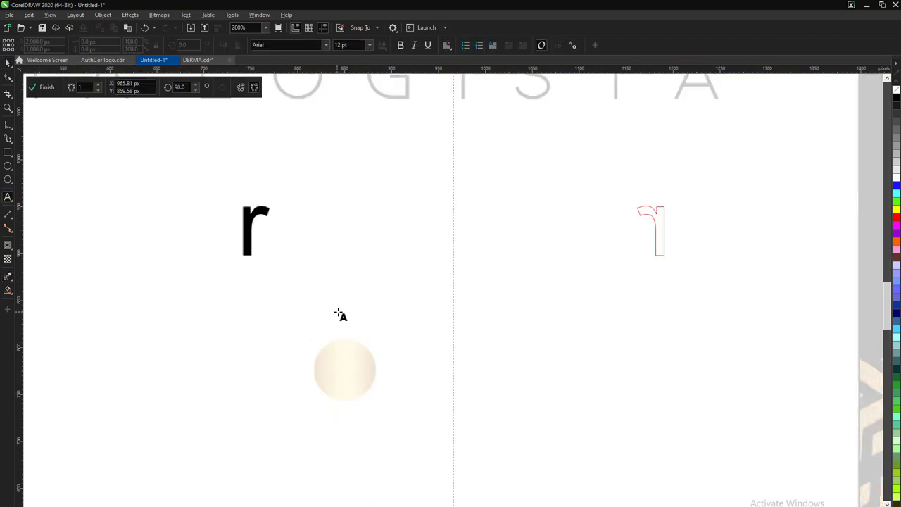
left_click(42, 87)
key("Delete")
left_click(282, 297)
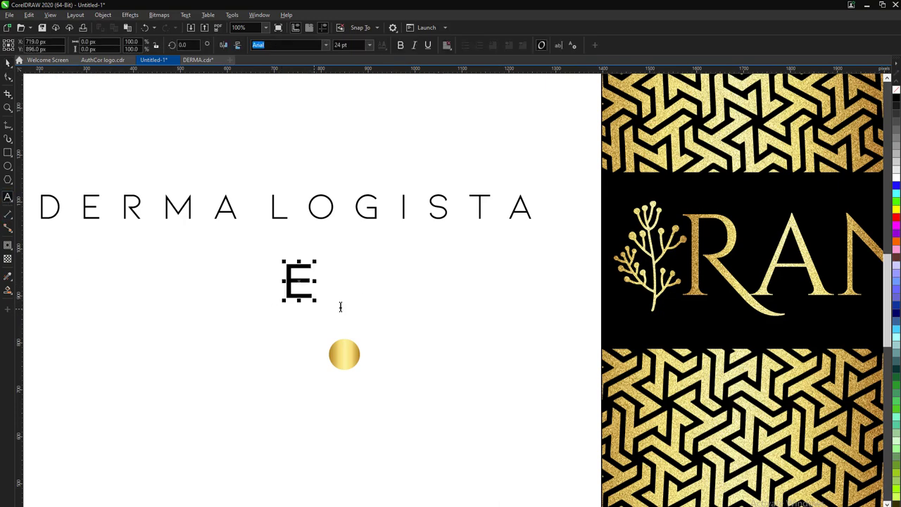
left_click(324, 45)
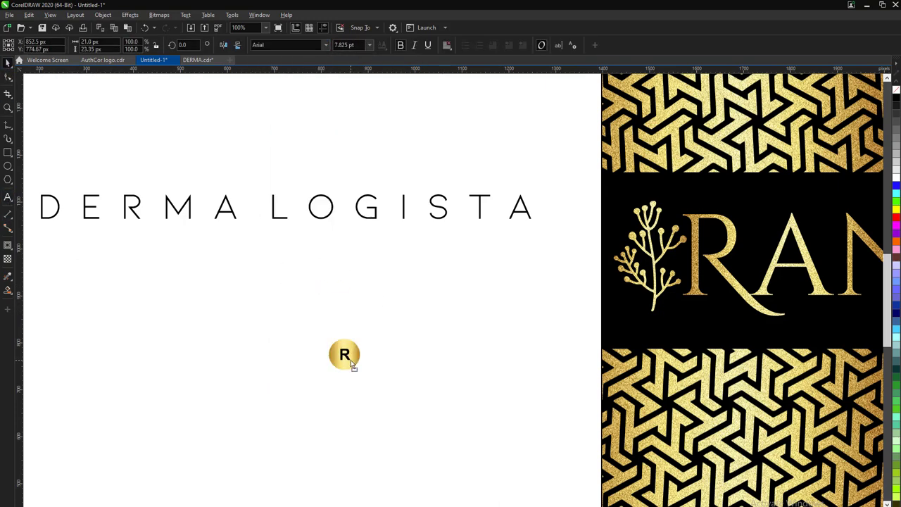
Hollow the gold circle into a ring and centre the R inside it.
left_click(352, 363)
scroll(352, 363, "up", 2)
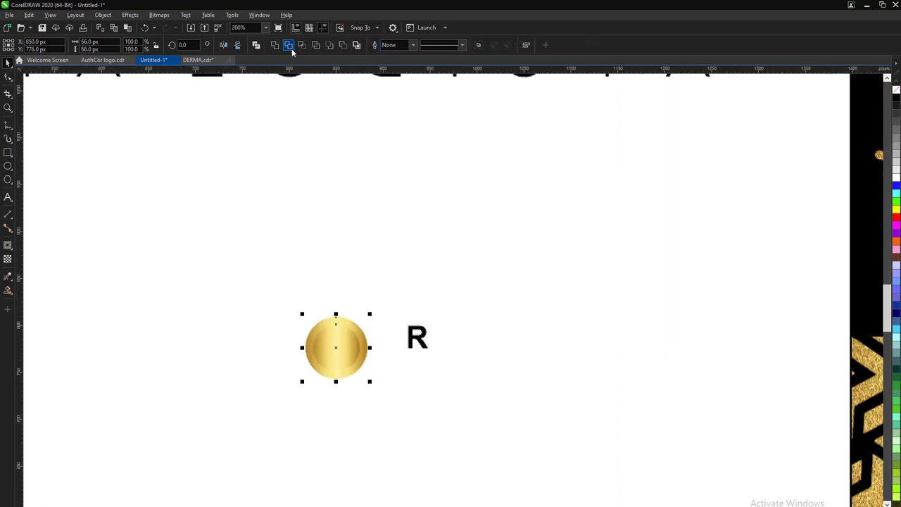
left_click(289, 46)
left_click_drag(417, 337, 336, 347)
scroll(337, 348, "up", 1)
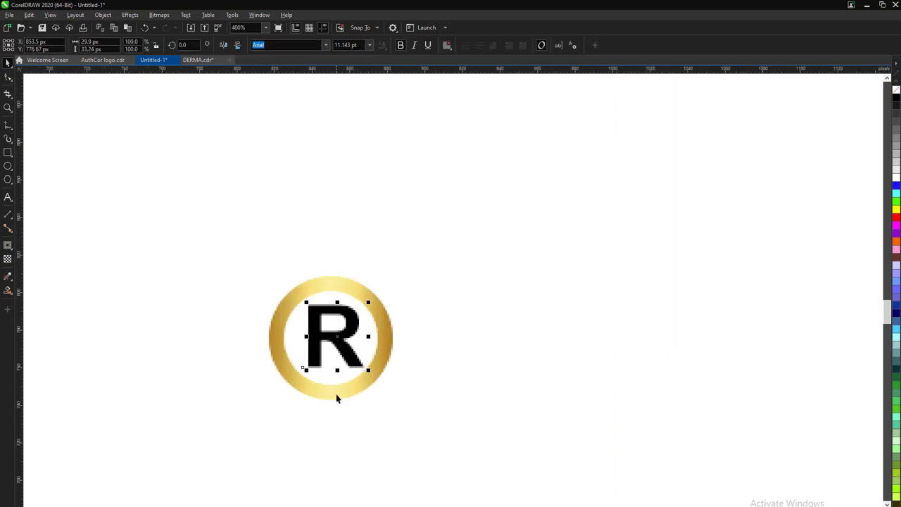
key("Escape")
Copy the ring's gold fill onto the R to form a gold ® mark.
left_click(8, 276)
left_click(312, 386)
left_click(334, 338)
scroll(353, 339, "up", 2)
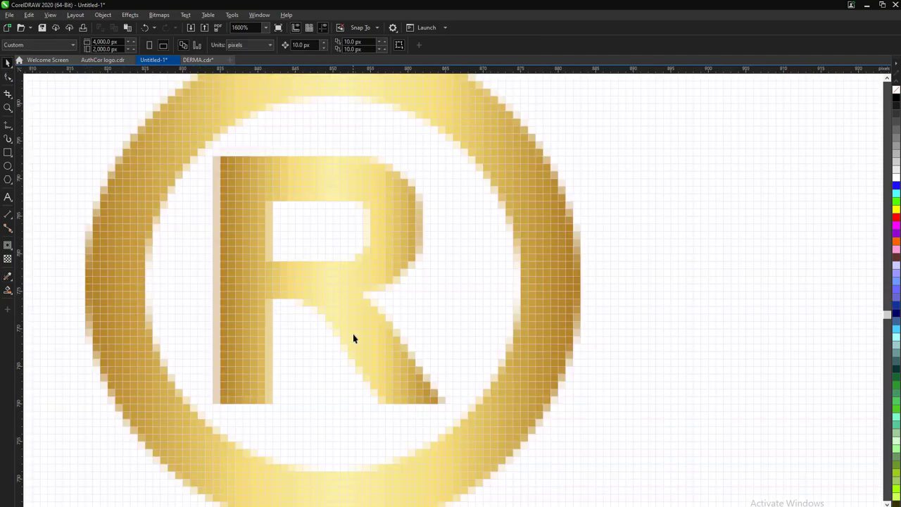
left_click(353, 334)
scroll(359, 335, "down", 2)
scroll(369, 401, "down", 2)
scroll(451, 428, "up", 1)
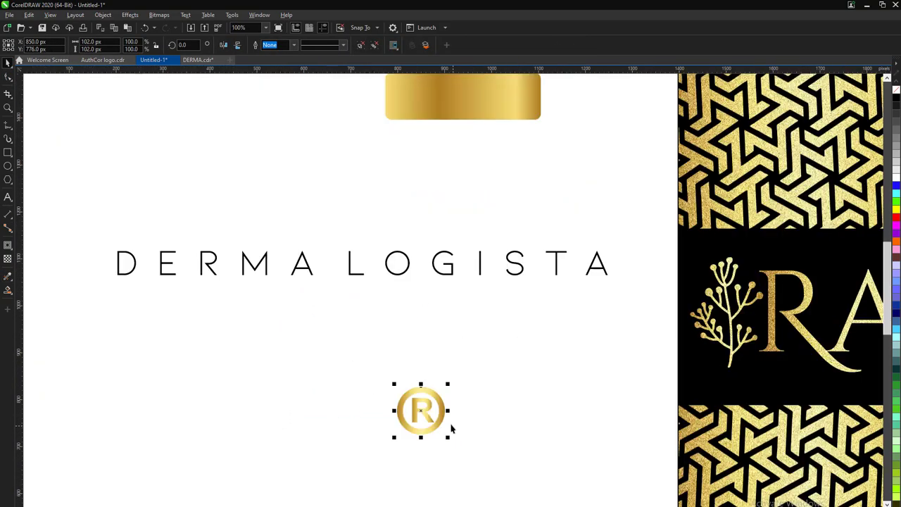
Move the gold ® mark up and right, and drag DERMALOGISTA onto the RANGE band.
left_click_drag(412, 393, 481, 373)
key("i")
scroll(428, 291, "down", 2)
key("space")
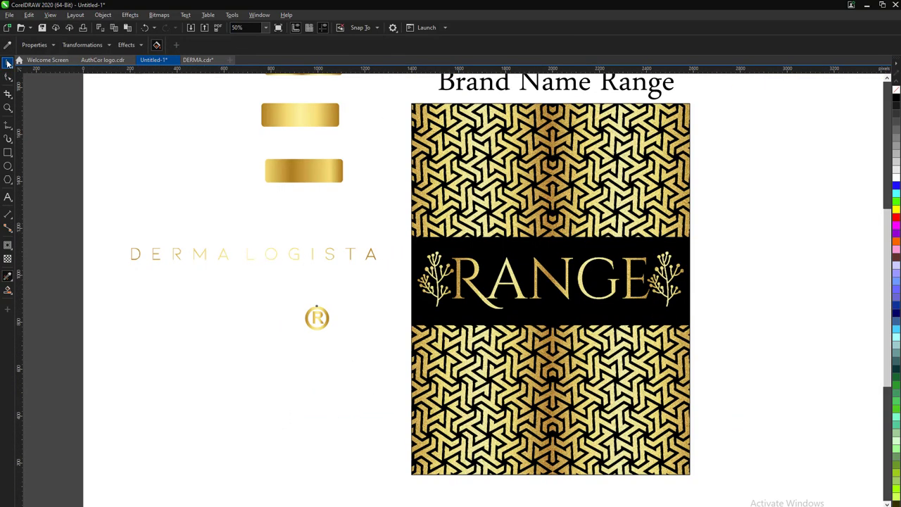
left_click_drag(251, 255, 503, 318)
Shrink the DERMALOGISTA text to about 14.9 pt to fit under RANGE.
scroll(535, 317, "up", 2)
left_click_drag(652, 333, 619, 326)
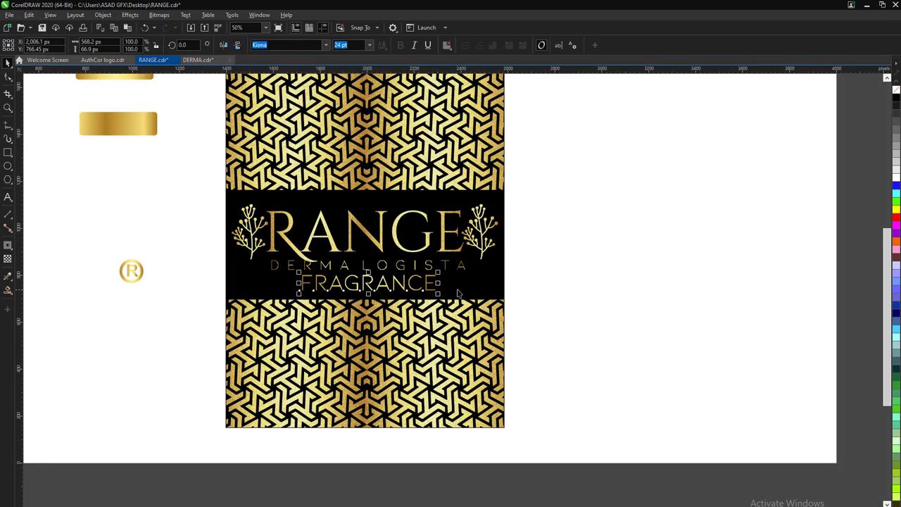
scroll(354, 279, "up", 3)
left_click(354, 280)
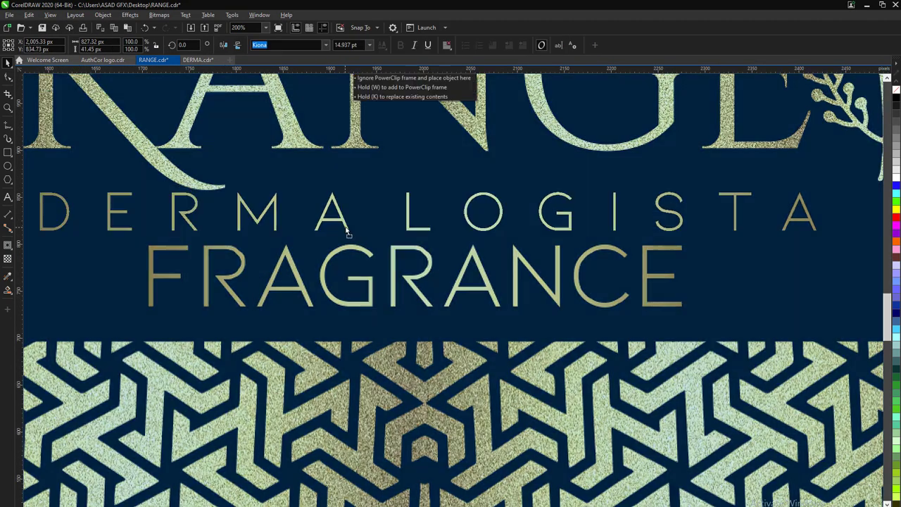
left_click(493, 282)
scroll(498, 285, "down", 1)
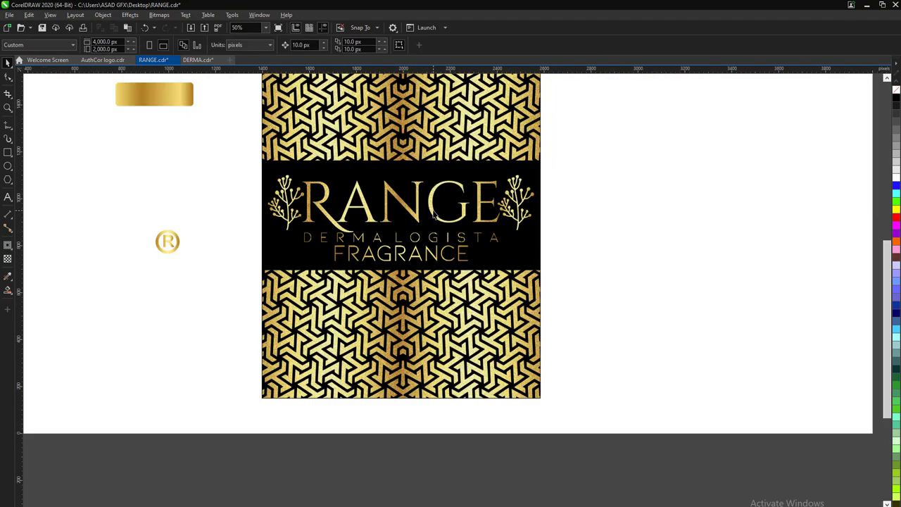
Check the RANGE lettering, deselect everything and zoom out to view the whole page.
left_click(433, 215)
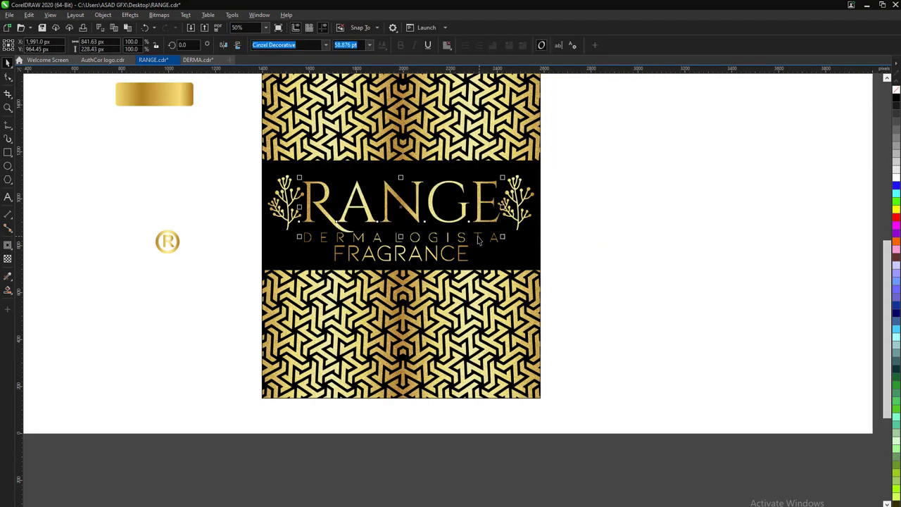
left_click(584, 254)
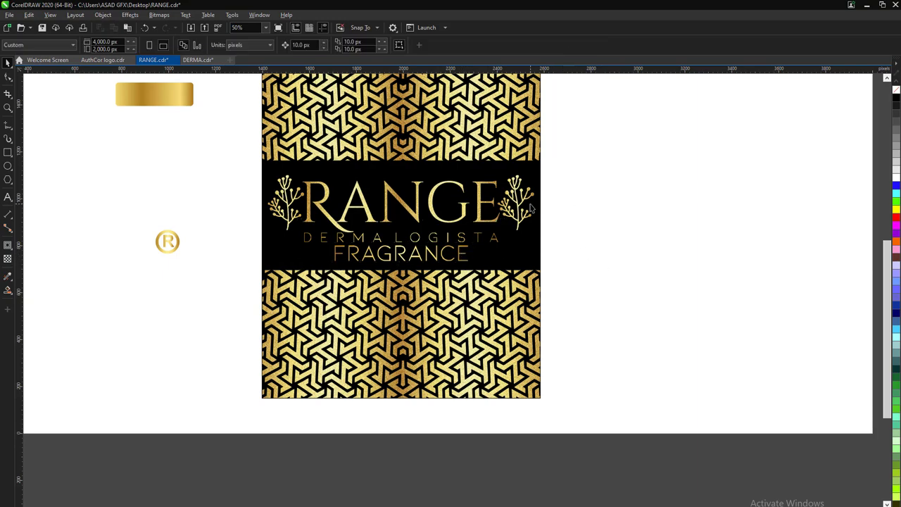
scroll(485, 250, "up", 1)
scroll(425, 259, "up", 2)
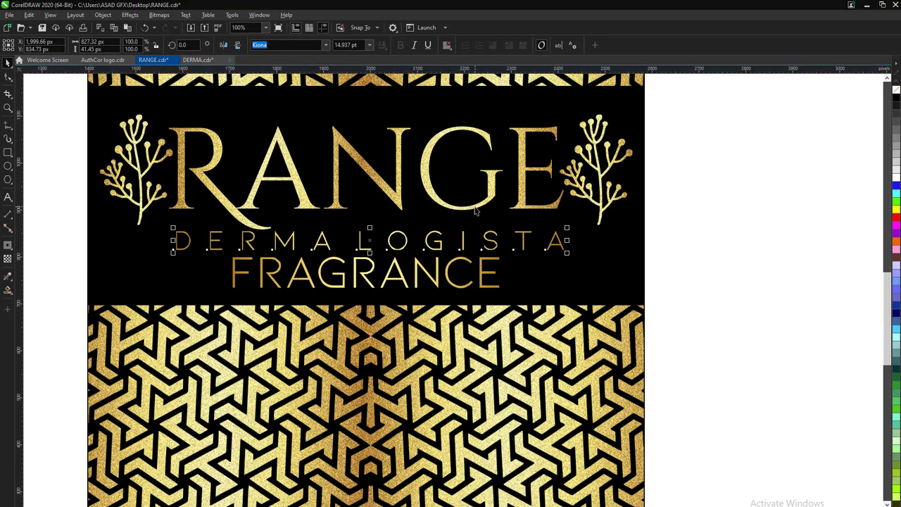
scroll(726, 326, "down", 2)
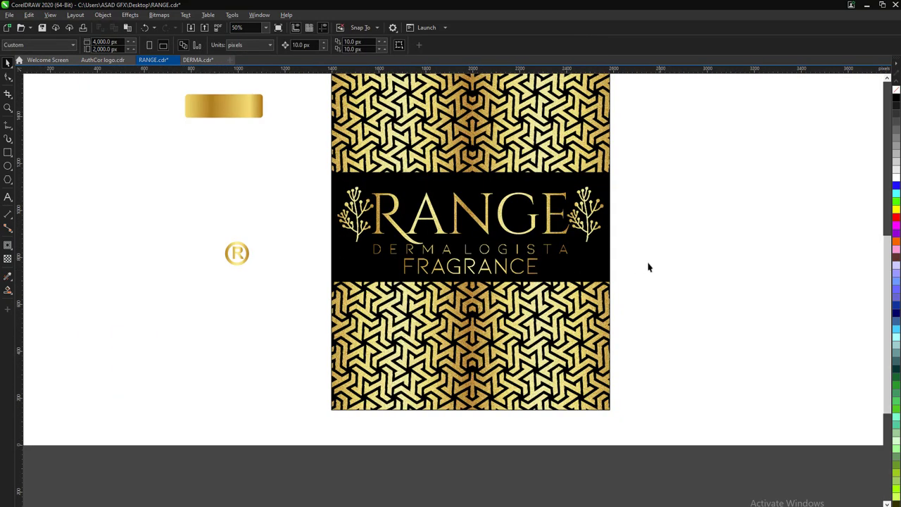
scroll(141, 308, "down", 1)
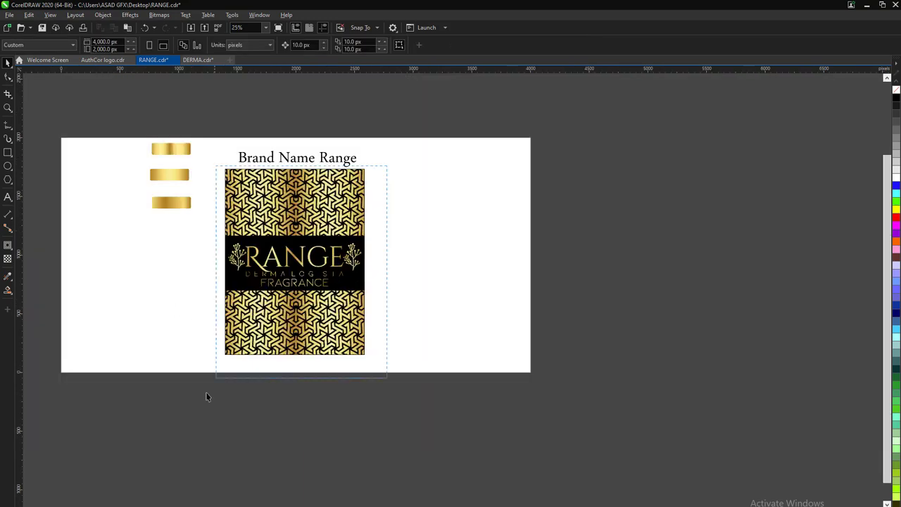
Draw a circle, fill it solid black and select a sprig in the label.
scroll(253, 191, "up", 1)
key("F7")
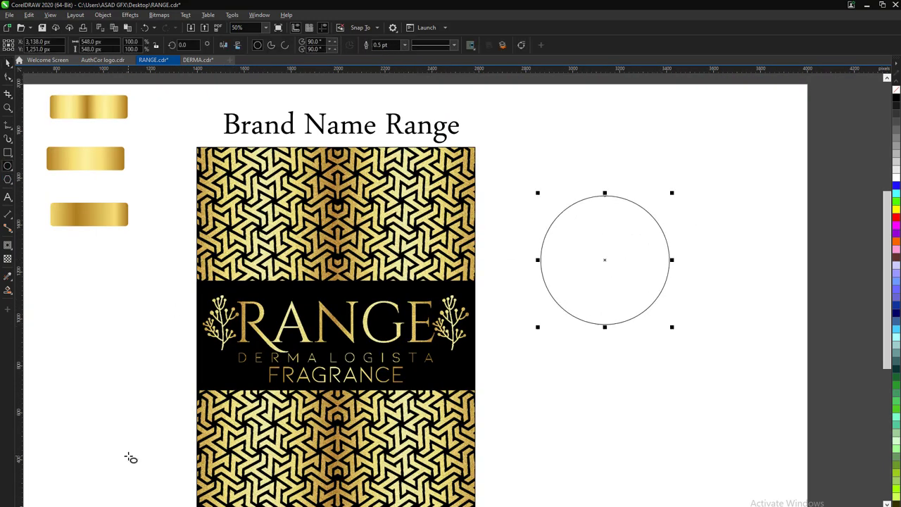
left_click(896, 96)
left_click(9, 67)
left_click(455, 349)
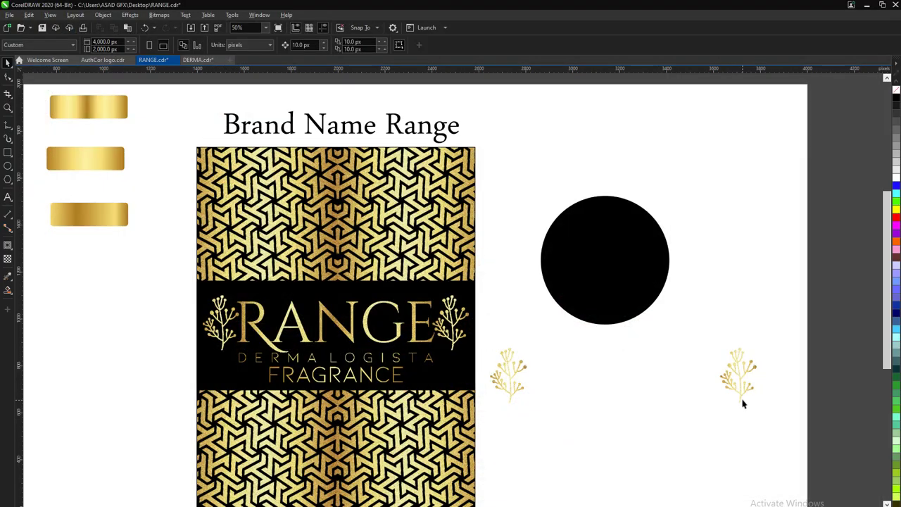
Delete the extra copied sprigs and move a single gold sprig into the black circle.
right_click(740, 391)
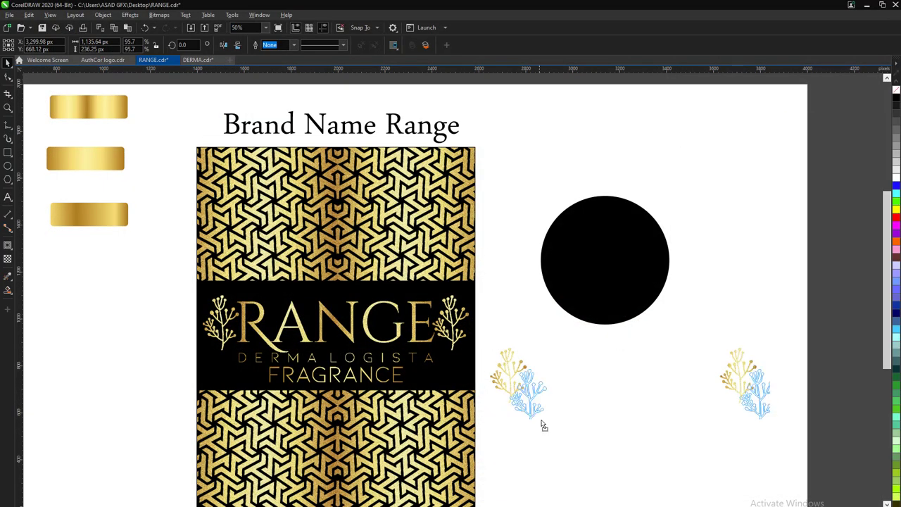
left_click_drag(522, 387, 566, 384)
right_click(551, 371)
left_click(566, 136)
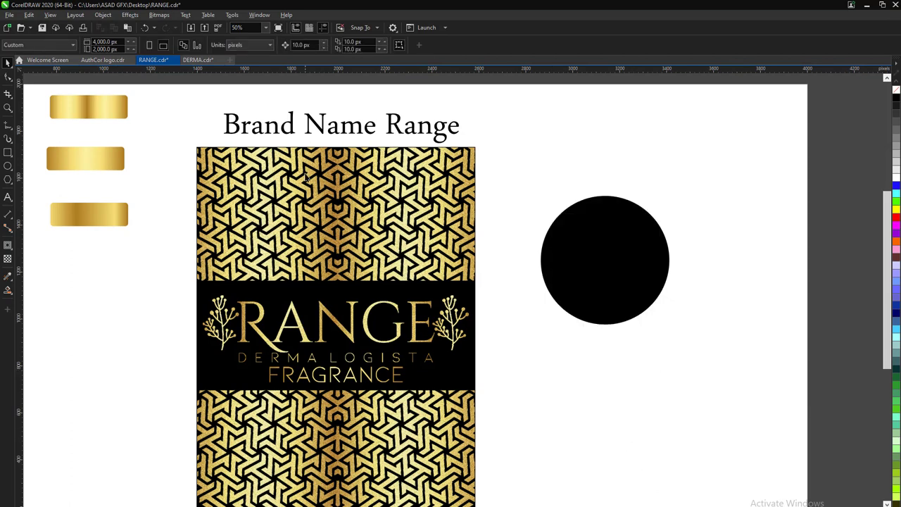
key("ctrl+v")
key("i")
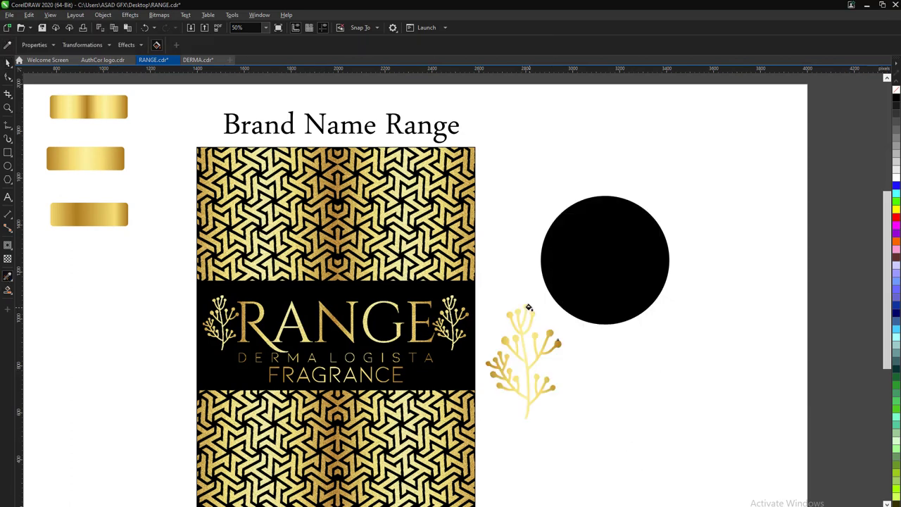
key("space")
left_click_drag(523, 362, 607, 261)
Browse the Effects menu and dismiss it without changes.
scroll(653, 263, "up", 3)
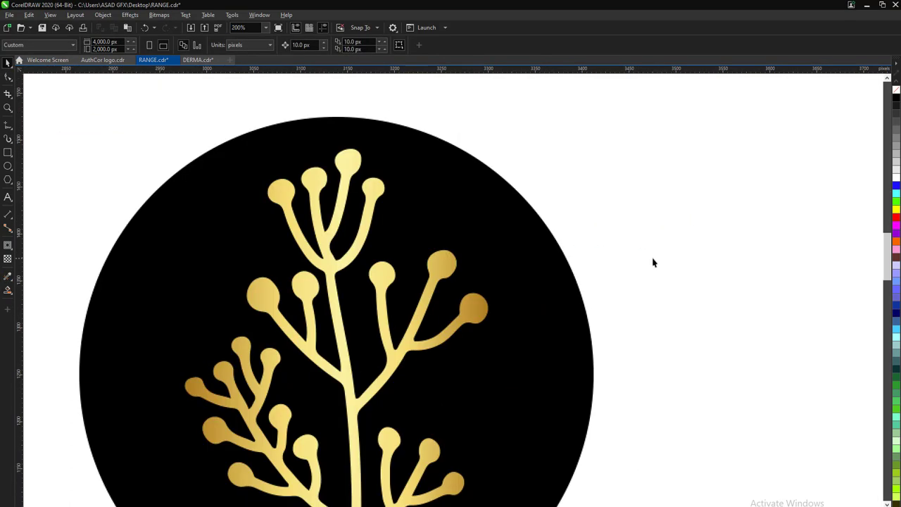
scroll(653, 263, "down", 1)
scroll(547, 258, "down", 1)
left_click(129, 15)
left_click(229, 159)
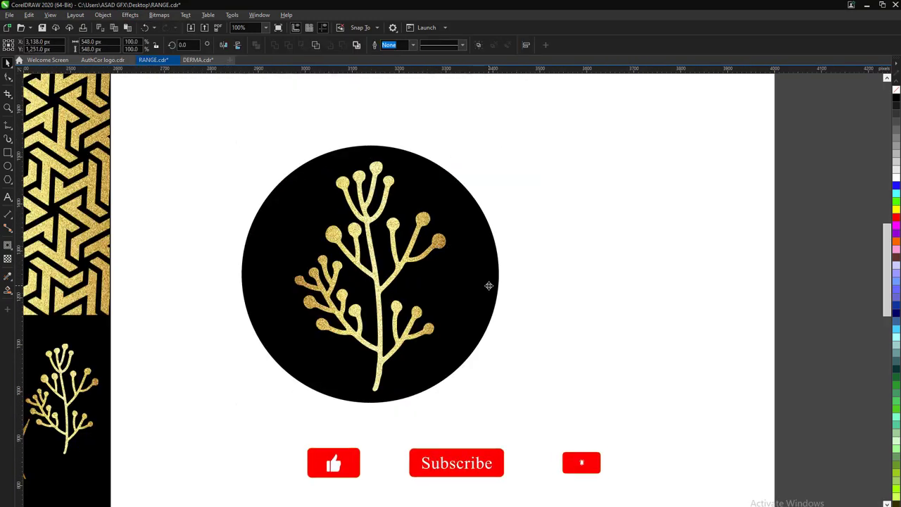
scroll(488, 285, "down", 1)
Move the sprig circle onto the label's upper pattern and enlarge it to fit.
left_click(521, 253)
mouse_move(461, 366)
left_mouse_down()
mouse_move(506, 344)
mouse_move(243, 305)
left_mouse_up()
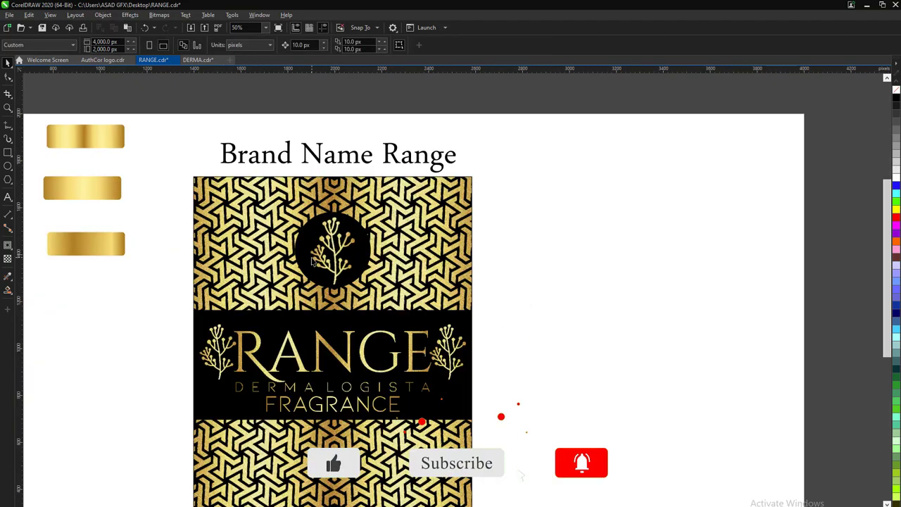
left_click(313, 261)
left_click_drag(370, 289, 393, 304)
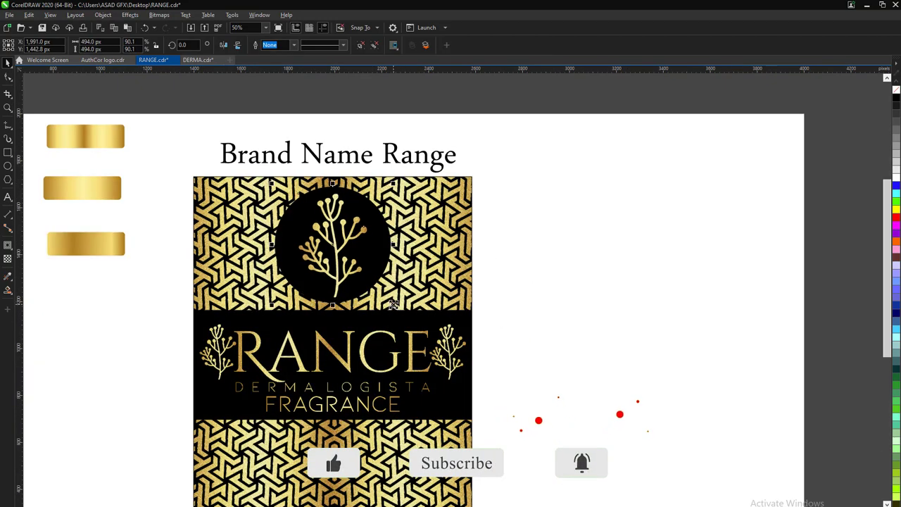
left_click(519, 306)
scroll(386, 357, "down", 1)
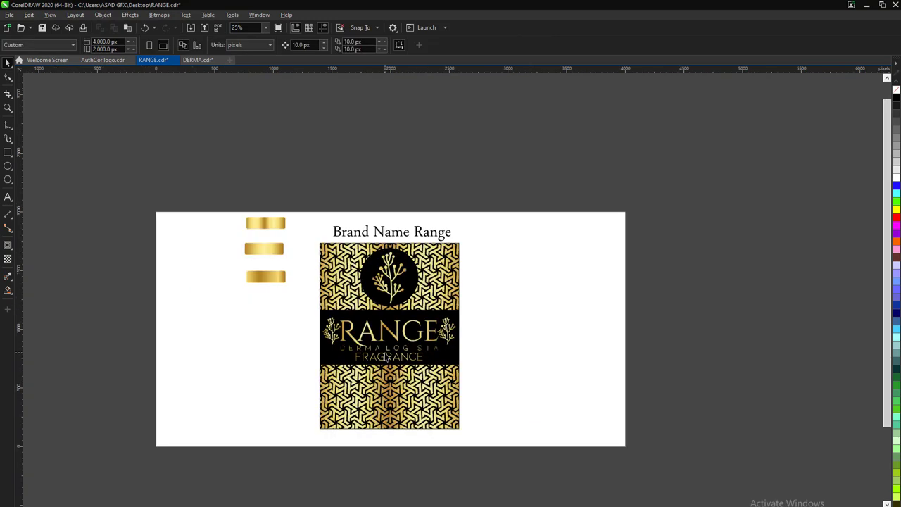
left_click_drag(393, 288, 433, 455)
key("ctrl+z")
scroll(388, 298, "up", 1)
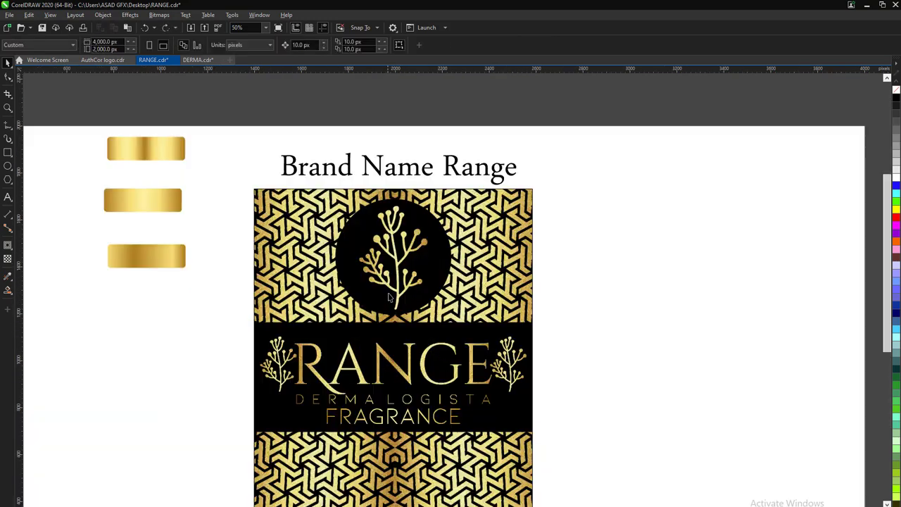
right_click(511, 392)
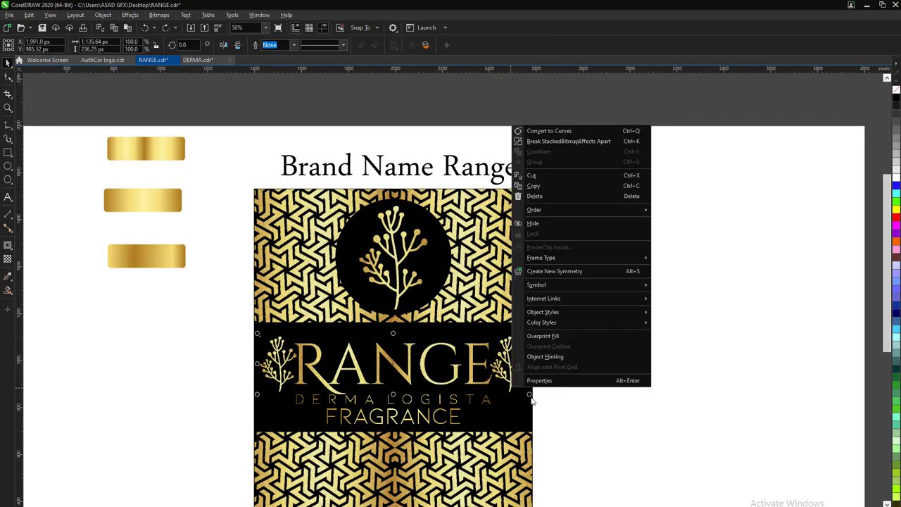
left_click(556, 143)
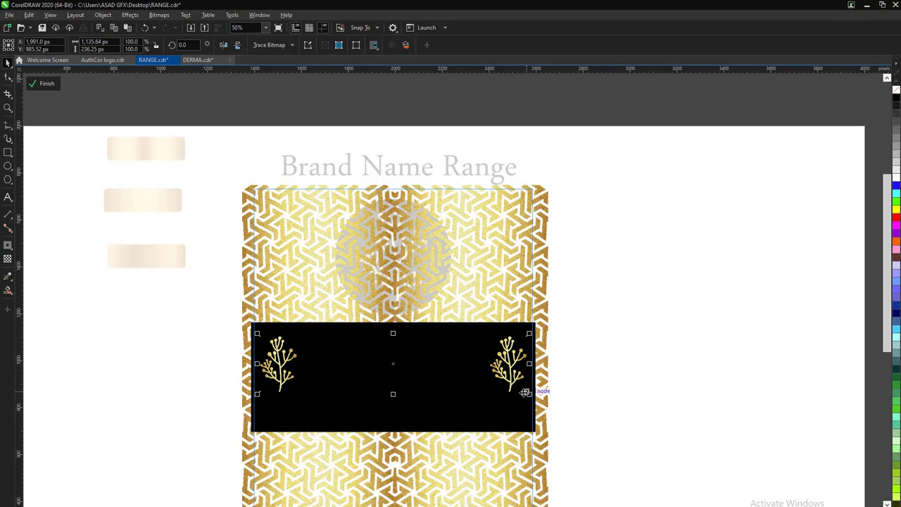
right_click(516, 389)
left_click(41, 83)
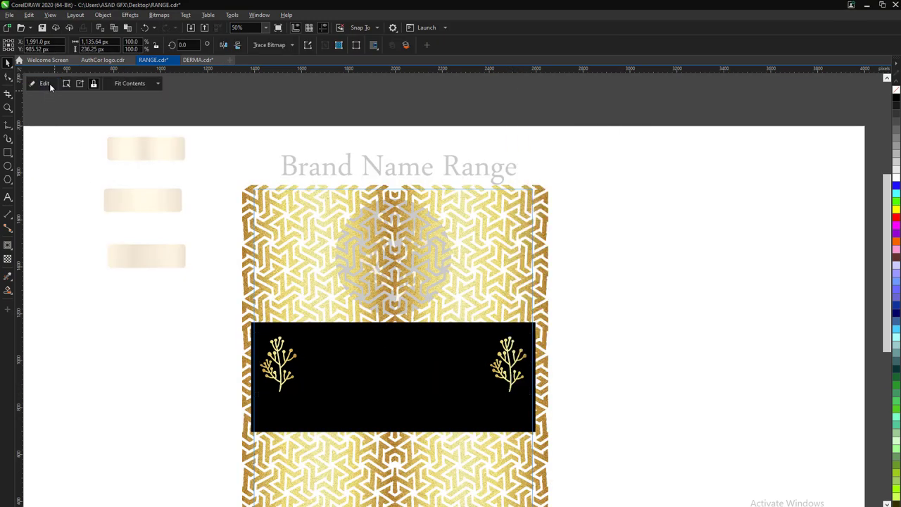
left_click(436, 260)
key("shift+F11")
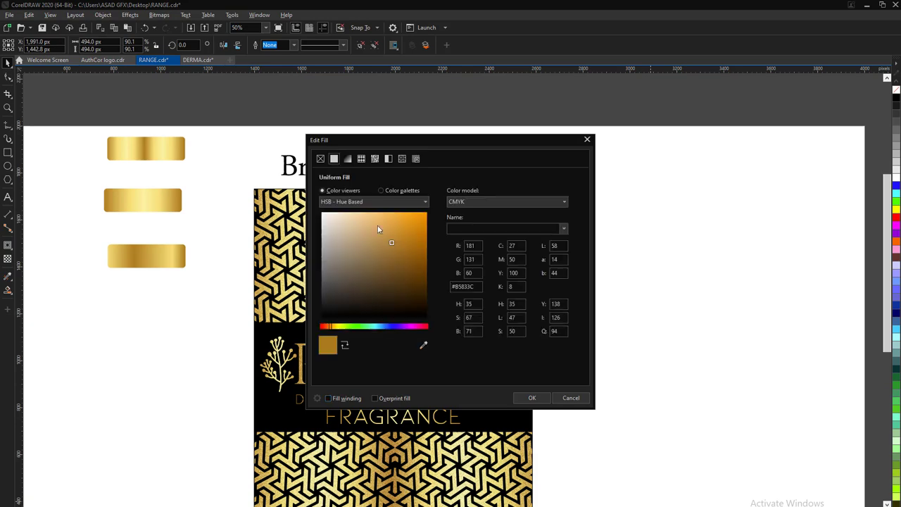
left_click(546, 400)
left_click(446, 266)
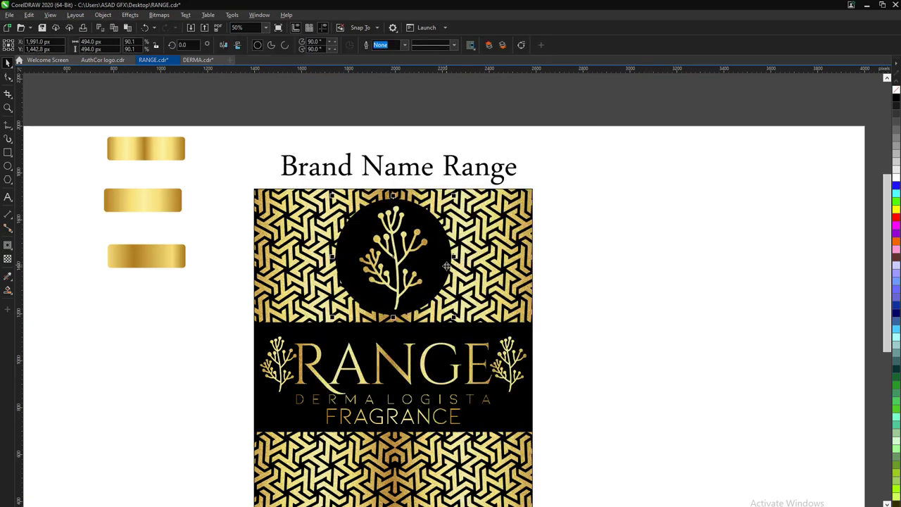
key("shift+F11")
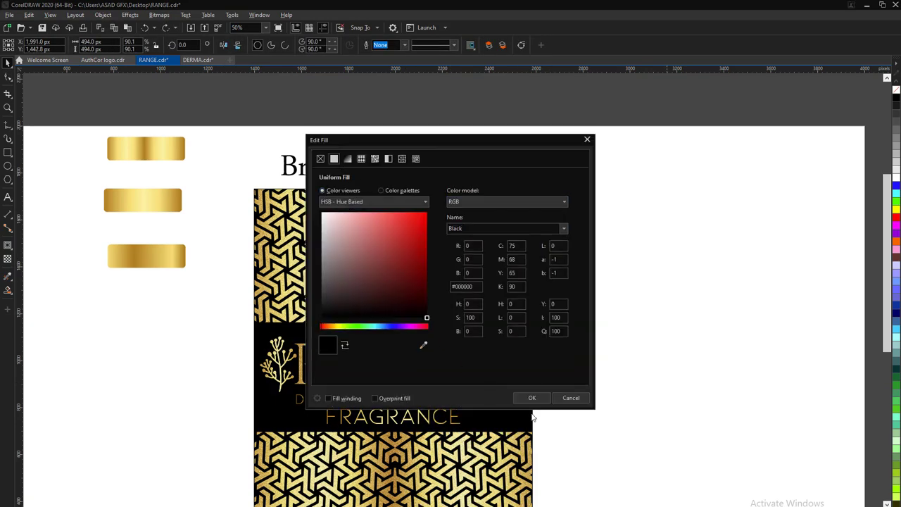
key("Escape")
key("Escape")
scroll(386, 286, "down", 2)
Duplicate the whole label and line the two copies up side by side.
left_click_drag(473, 225, 307, 437)
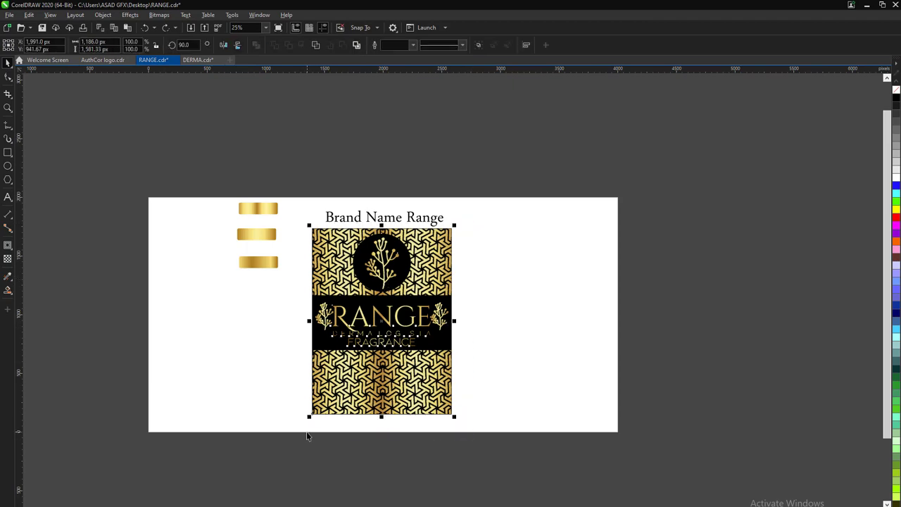
left_click_drag(391, 377, 535, 377)
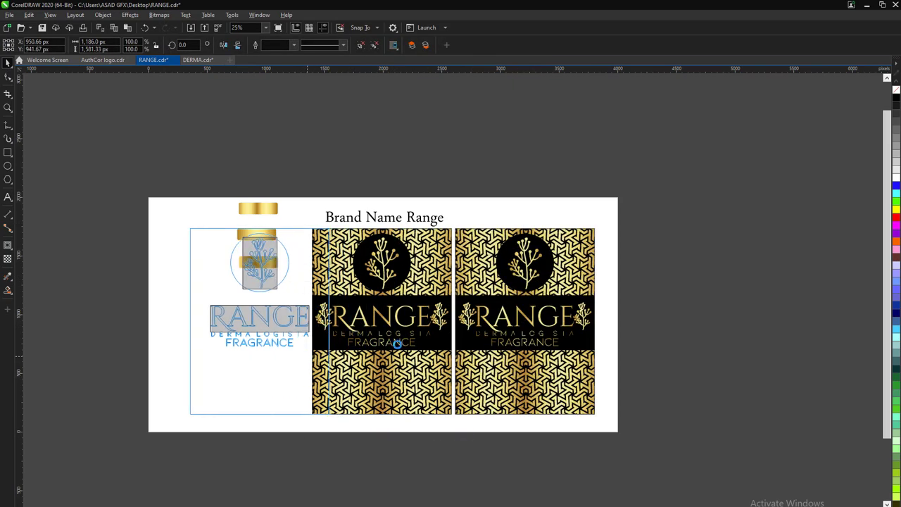
left_click_drag(395, 338, 273, 338)
left_click_drag(569, 331, 483, 331)
scroll(483, 331, "up", 2)
left_click(439, 235)
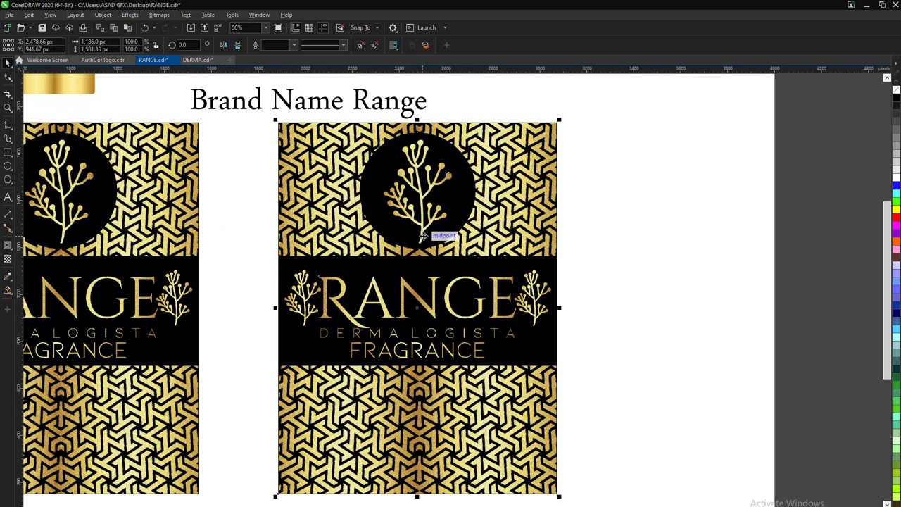
In Edit PowerClip, move the black band lower and the RANGE title into it.
right_click(555, 253)
left_click(567, 267)
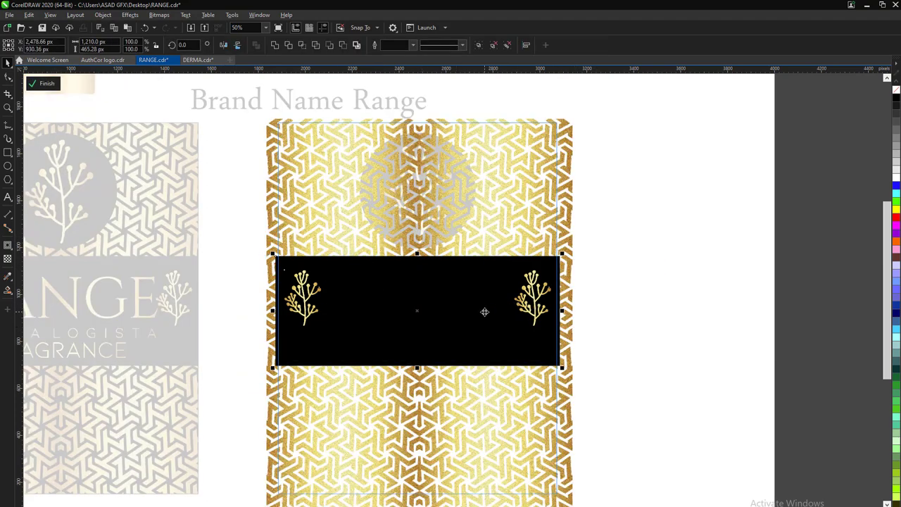
left_click_drag(483, 312, 490, 402)
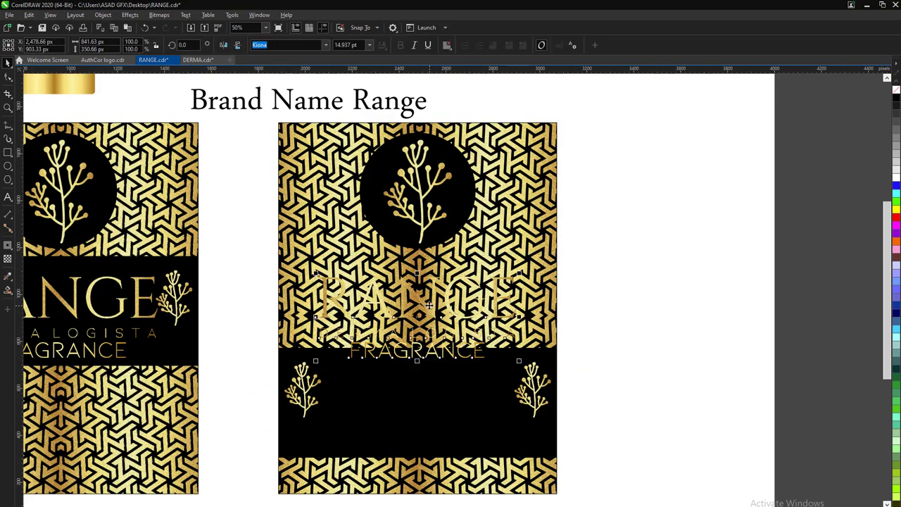
left_click_drag(259, 345, 436, 387)
Enlarge the black emblem circle to about 124% and move it down.
mouse_move(452, 204)
left_mouse_down()
mouse_move(462, 261)
mouse_move(419, 227)
left_mouse_up()
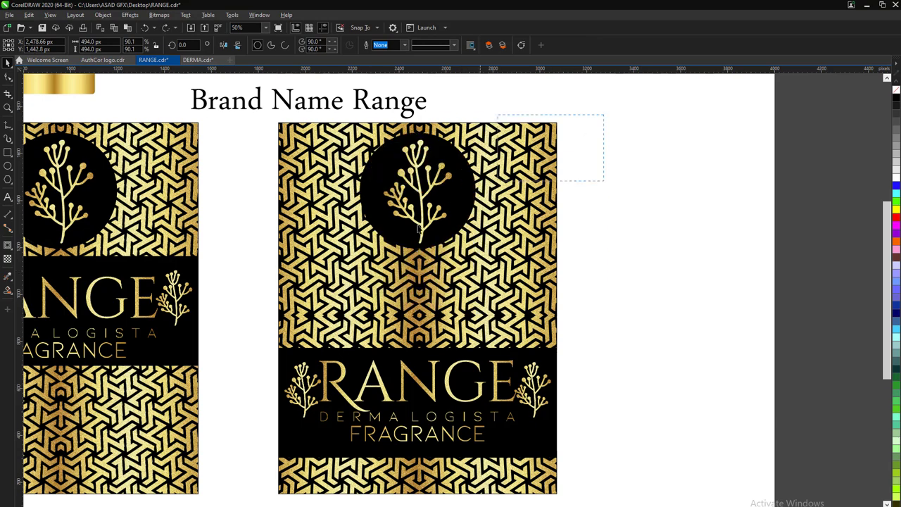
left_click_drag(474, 250, 491, 265)
left_click_drag(463, 221, 476, 299)
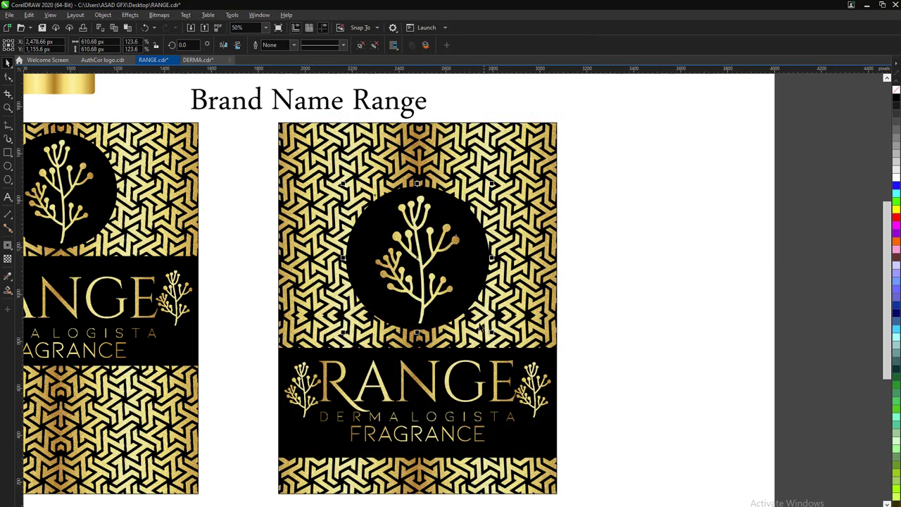
key("Escape")
scroll(266, 348, "down", 2)
scroll(266, 347, "up", 2)
Move the right-hand label flush against the left one.
left_click_drag(581, 185, 267, 347)
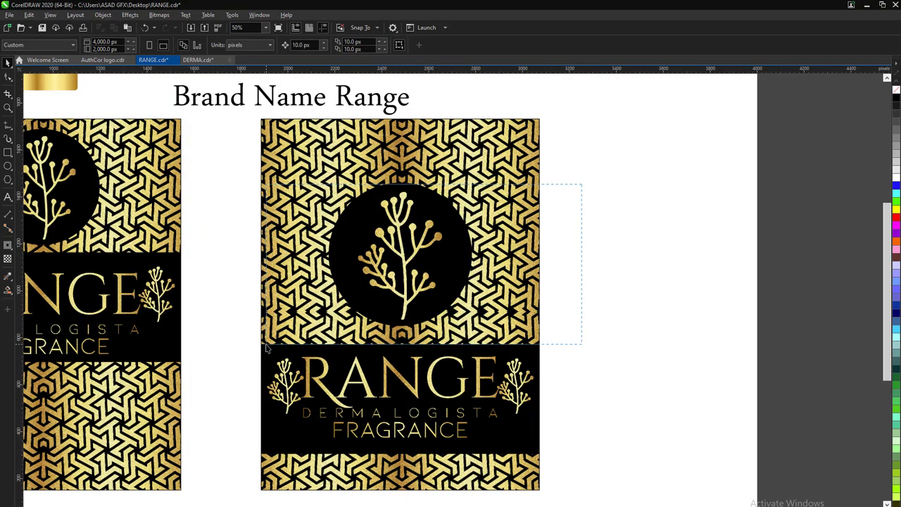
scroll(407, 275, "down", 2)
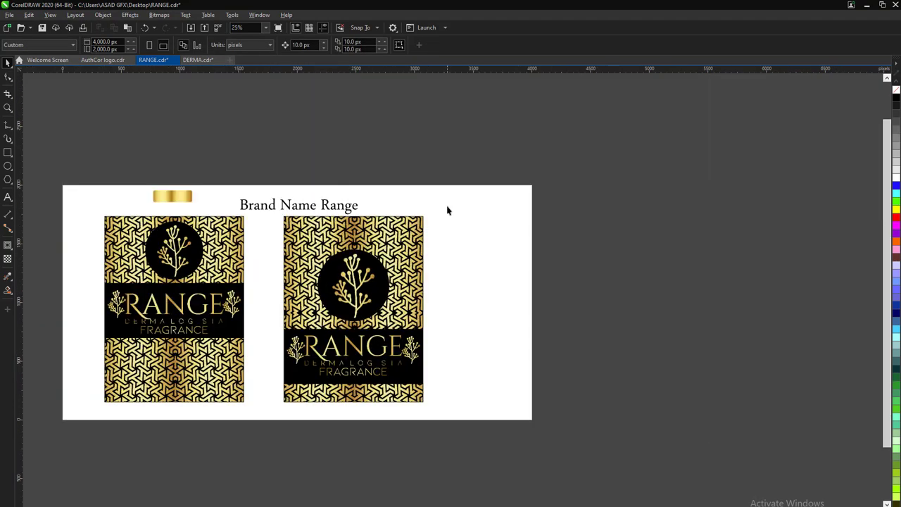
left_click(395, 345)
mouse_move(396, 345)
left_mouse_down()
mouse_move(357, 345)
mouse_move(498, 334)
left_mouse_up()
scroll(194, 364, "up", 2)
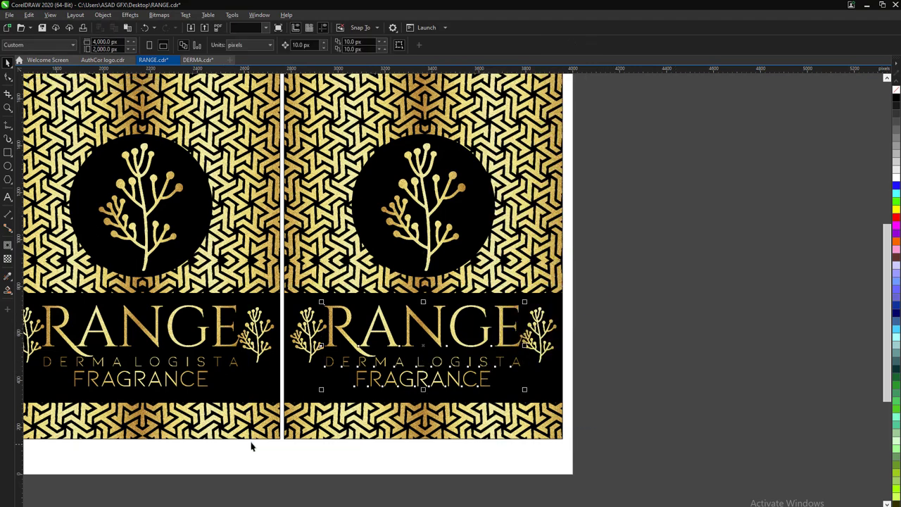
Move the RANGE text to the pasteboard and lift the black band out of the label's PowerClip.
left_click_drag(408, 358, 725, 358)
right_click(488, 340)
left_click(493, 162)
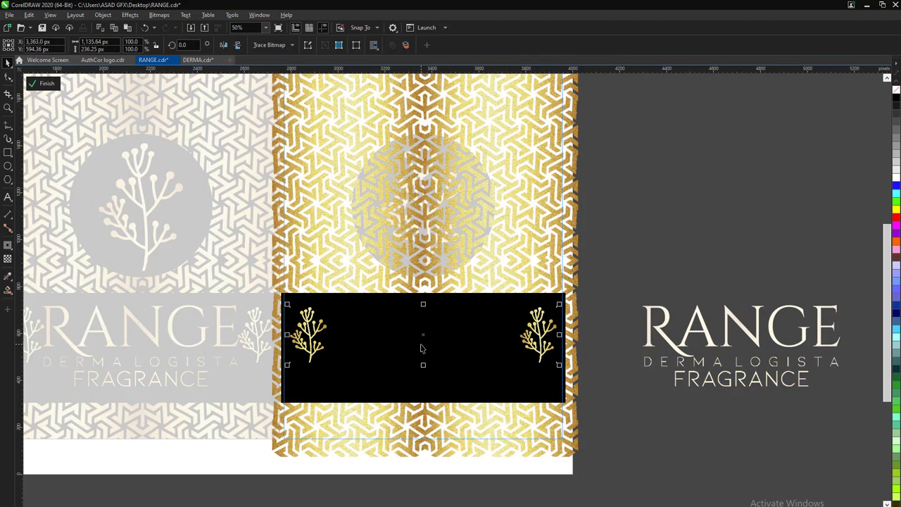
key("Delete")
left_click(42, 83)
key("ctrl+z")
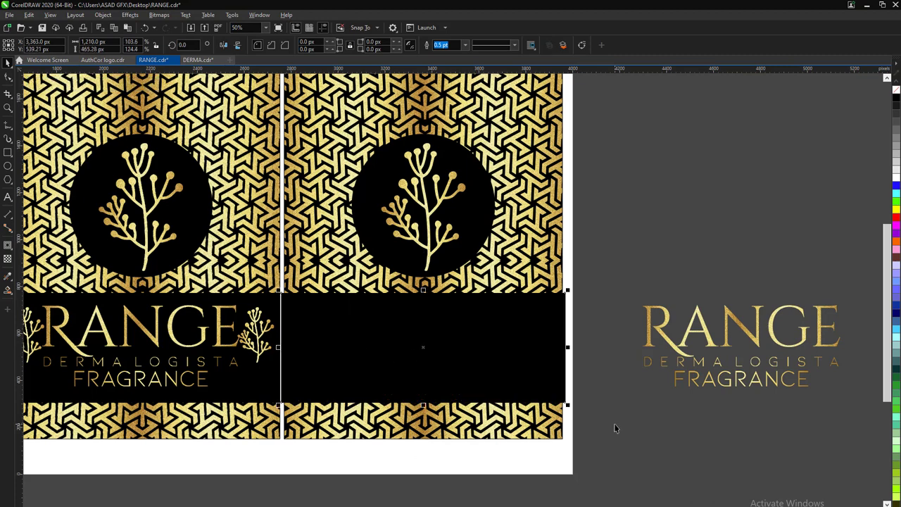
left_click_drag(511, 347, 519, 424)
key("Escape")
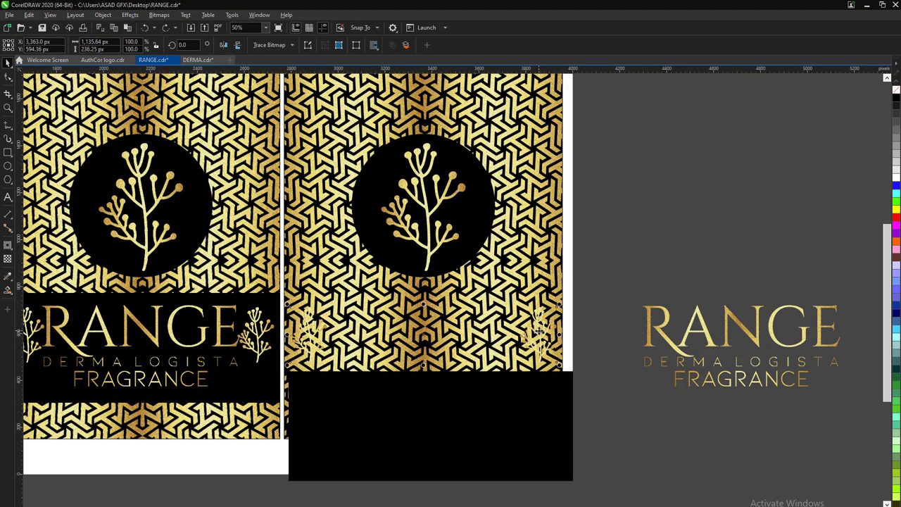
Set the black band across the label's middle, with the circle on it and its tree removed.
left_click(538, 330)
left_click(416, 290)
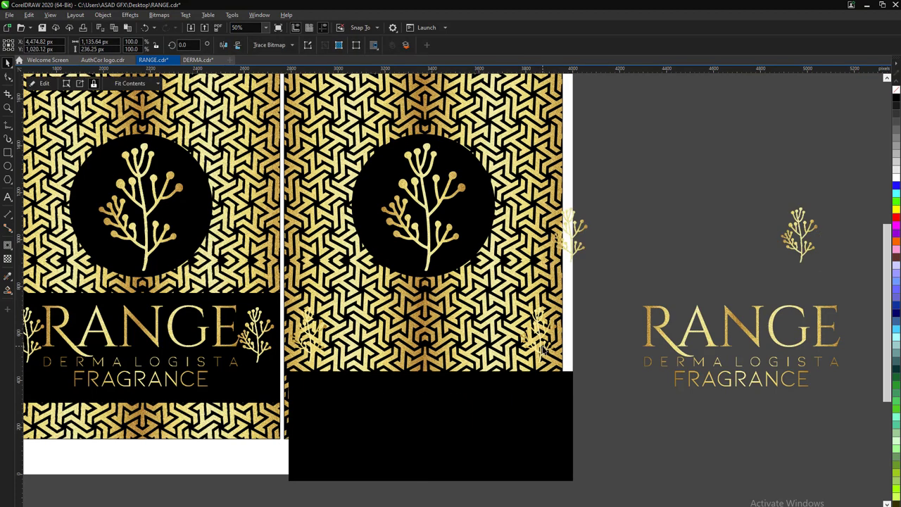
left_click(515, 404)
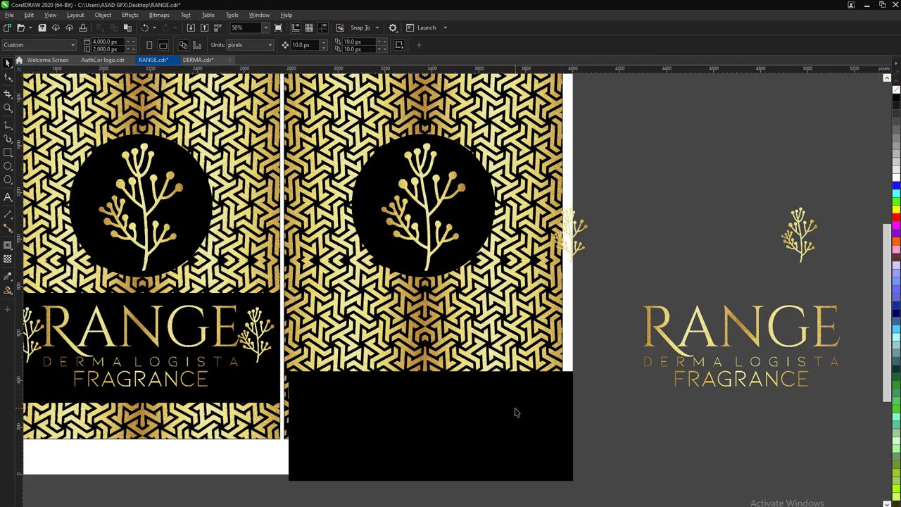
left_click_drag(515, 409, 432, 320)
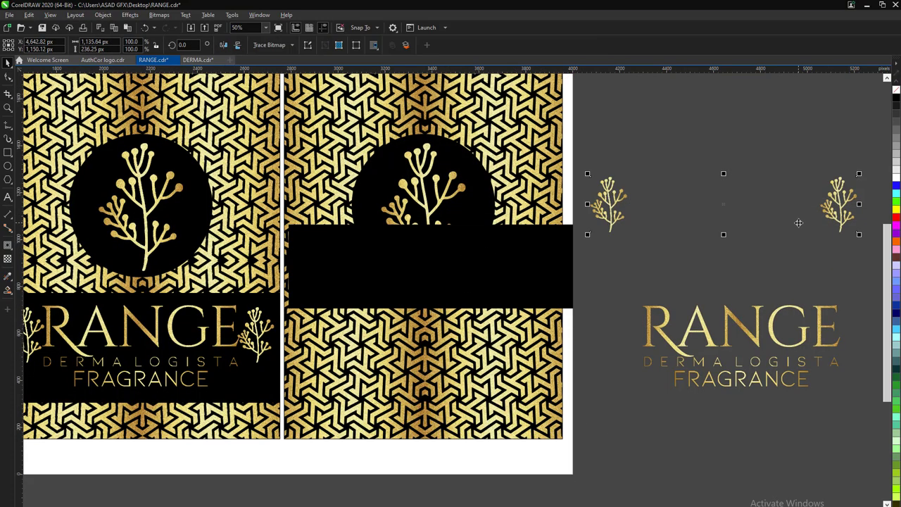
mouse_move(671, 226)
left_mouse_down()
mouse_move(448, 197)
mouse_move(466, 264)
left_mouse_up()
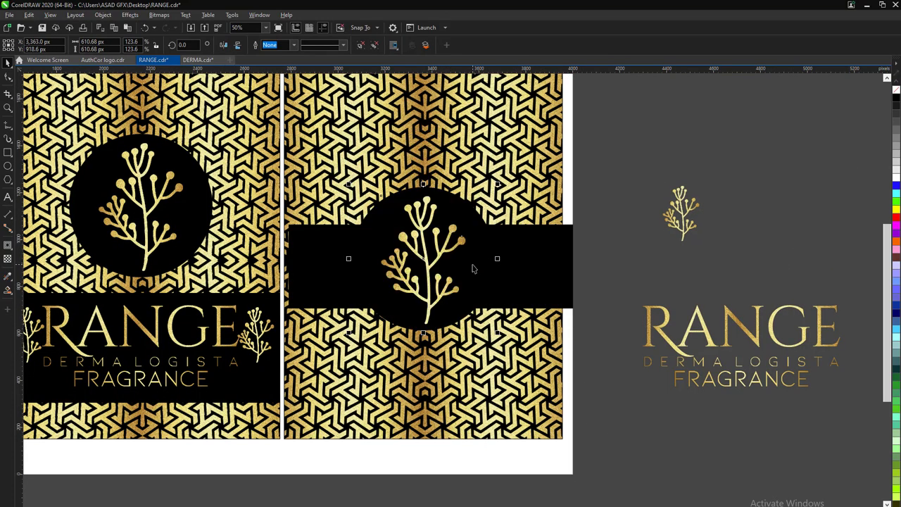
key("Escape")
left_click(531, 300)
left_click(440, 302)
key("ctrl+z")
key("ctrl+z")
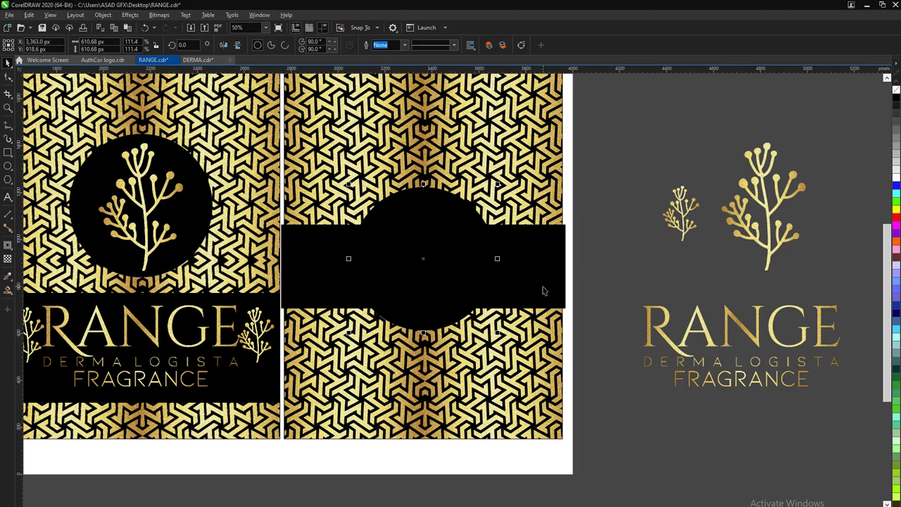
left_click(278, 50)
Place the RANGE text in the band and the large gold tree on the black circle, resized.
scroll(533, 456, "down", 2)
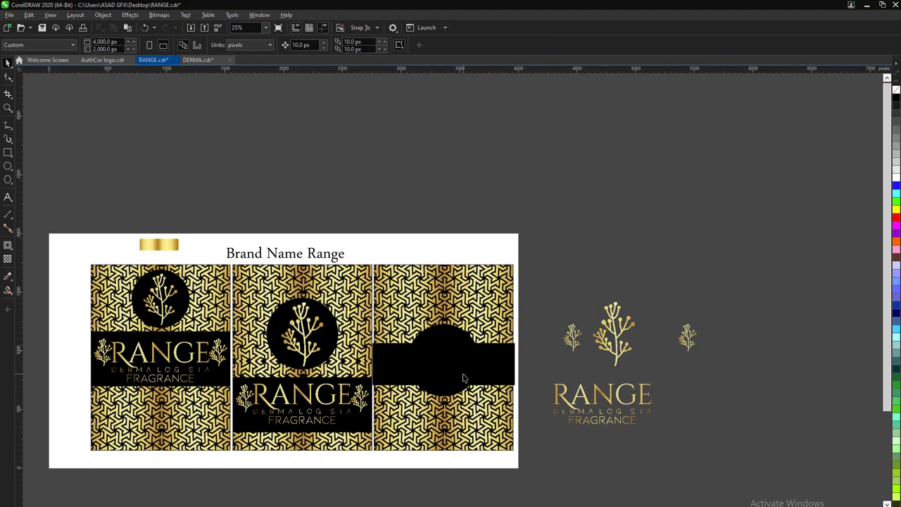
scroll(483, 355, "up", 2)
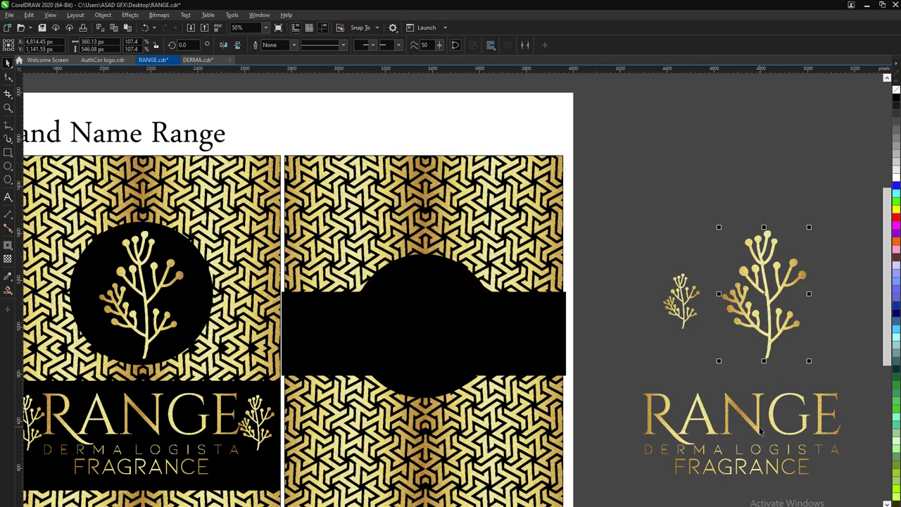
left_click_drag(760, 431, 453, 352)
left_click_drag(778, 349, 446, 380)
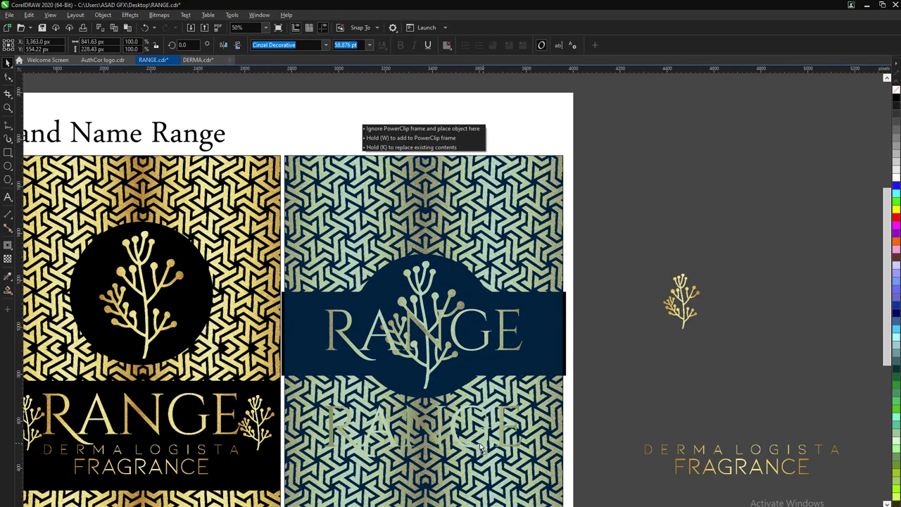
left_click_drag(466, 387, 458, 388)
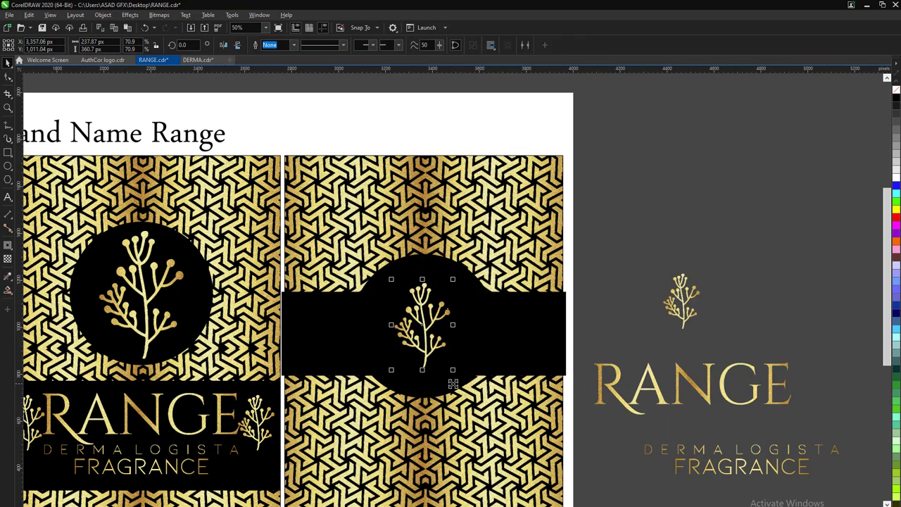
Arrange the small sprigs above the RANGE text on the pasteboard.
left_click(654, 384)
left_click_drag(681, 303, 711, 193)
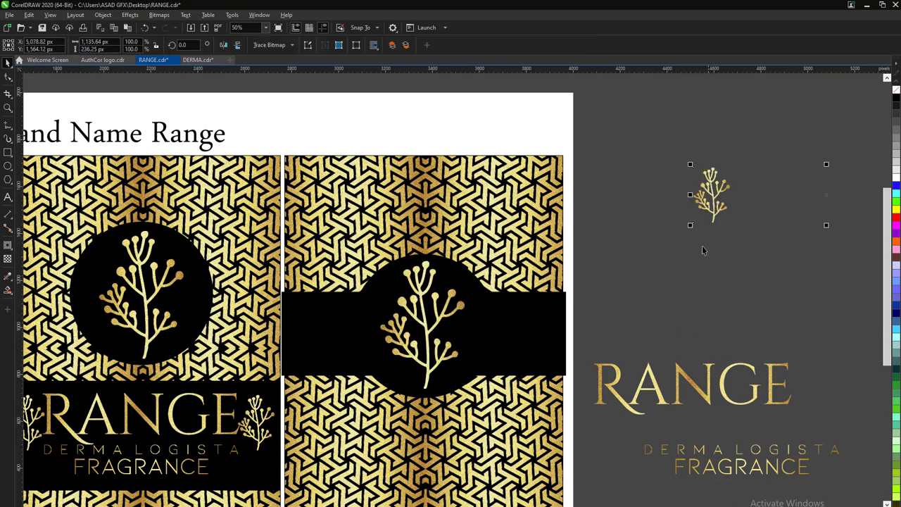
left_click_drag(424, 384, 698, 364)
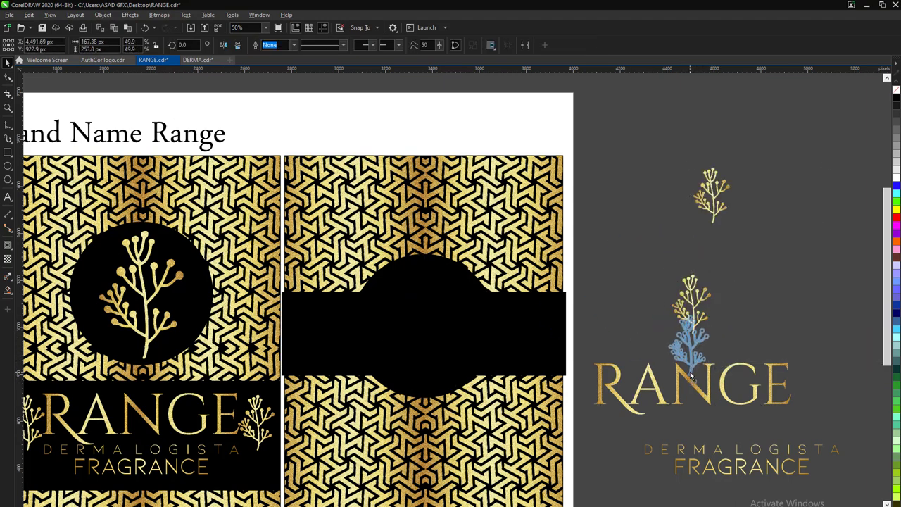
scroll(622, 331, "up", 2)
scroll(564, 328, "down", 2)
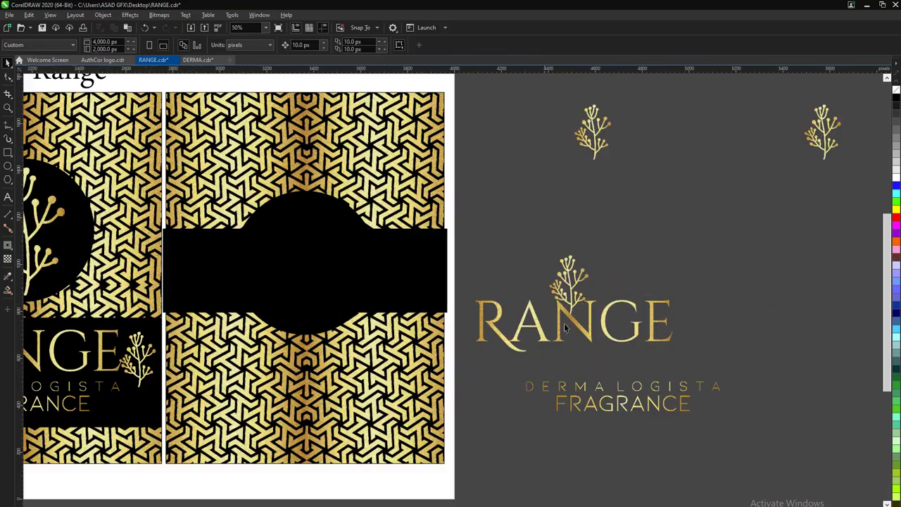
Move the sprig and RANGE text together, centre the tree on the emblem, and save.
mouse_move(573, 294)
left_mouse_down()
mouse_move(515, 304)
mouse_move(569, 292)
left_mouse_up()
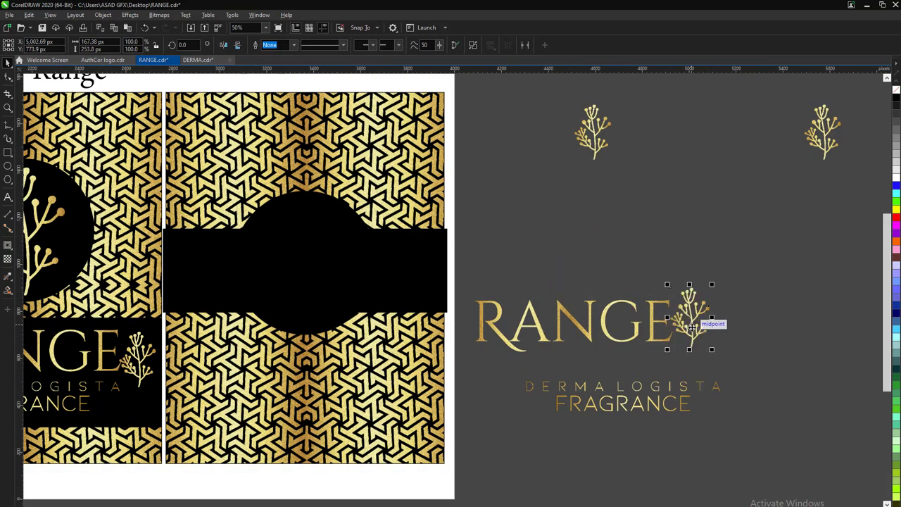
left_click(593, 344, "shift")
mouse_move(650, 335)
left_mouse_down()
mouse_move(363, 289)
mouse_move(406, 286)
mouse_move(326, 300)
mouse_move(342, 326)
left_mouse_up()
left_click(415, 296)
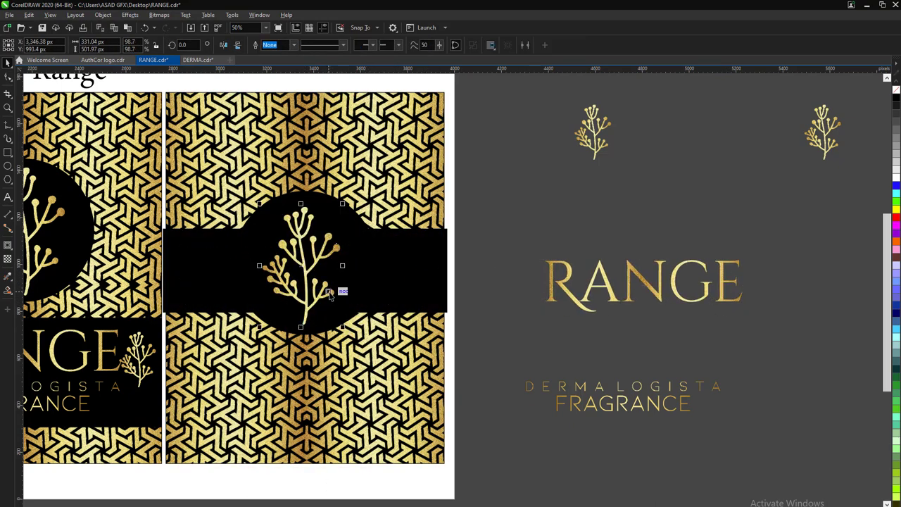
key("Escape")
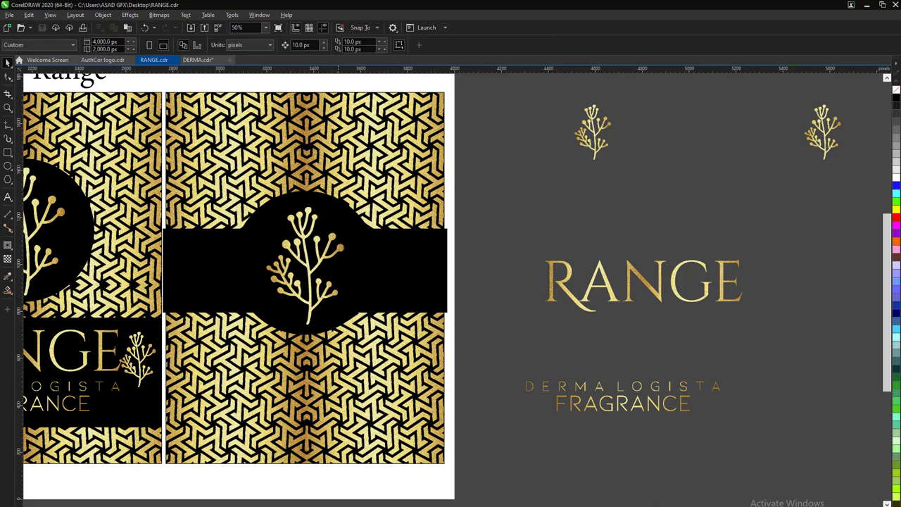
scroll(568, 296, "down", 2)
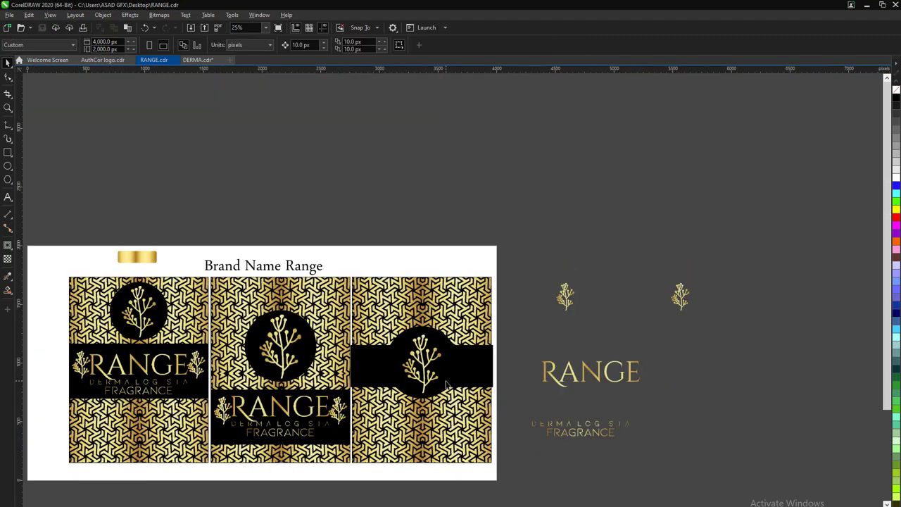
Drop RANGE into the third label and draw a circle filled with the sampled gold gradient.
left_click(422, 385)
mouse_move(521, 381)
left_mouse_down()
mouse_move(384, 378)
mouse_move(428, 366)
left_mouse_up()
scroll(385, 379, "up", 2)
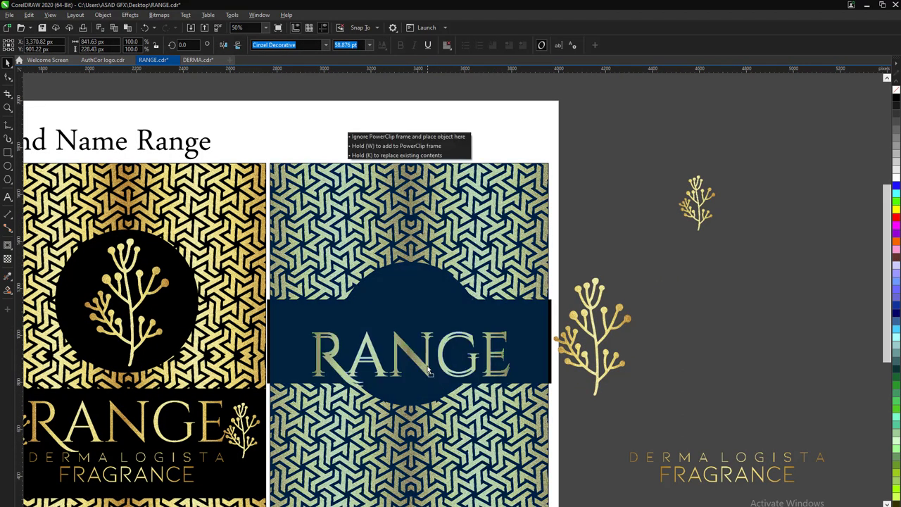
key("F7")
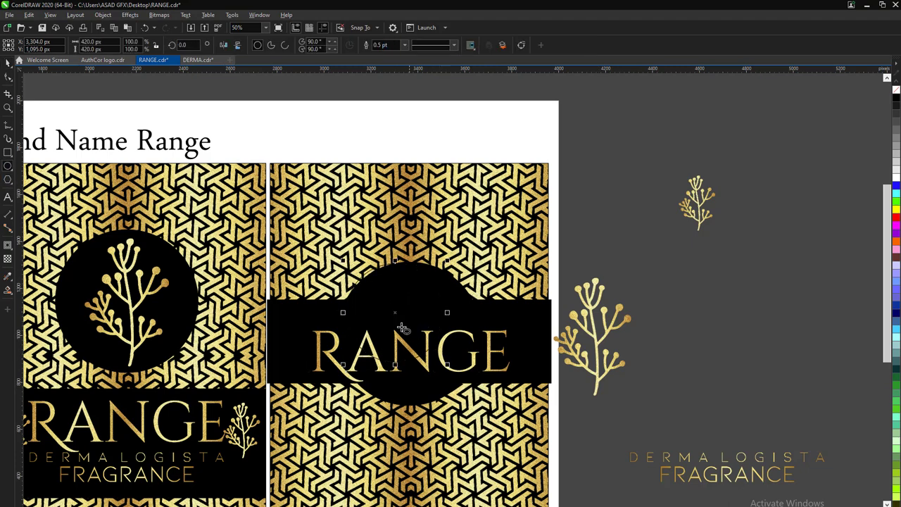
left_click(8, 276)
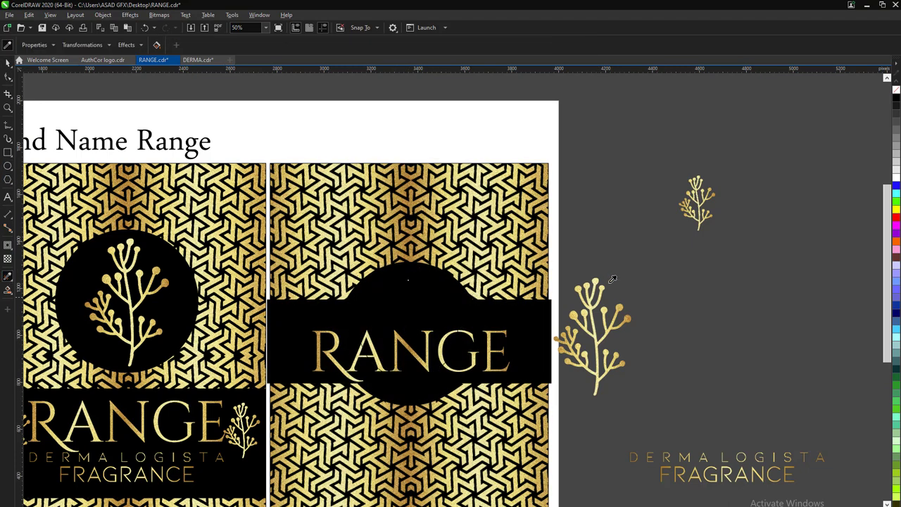
left_click(403, 298)
key("space")
Add noise to the gold circle, then undo a trial placement of the sprig inside it.
left_click(129, 14)
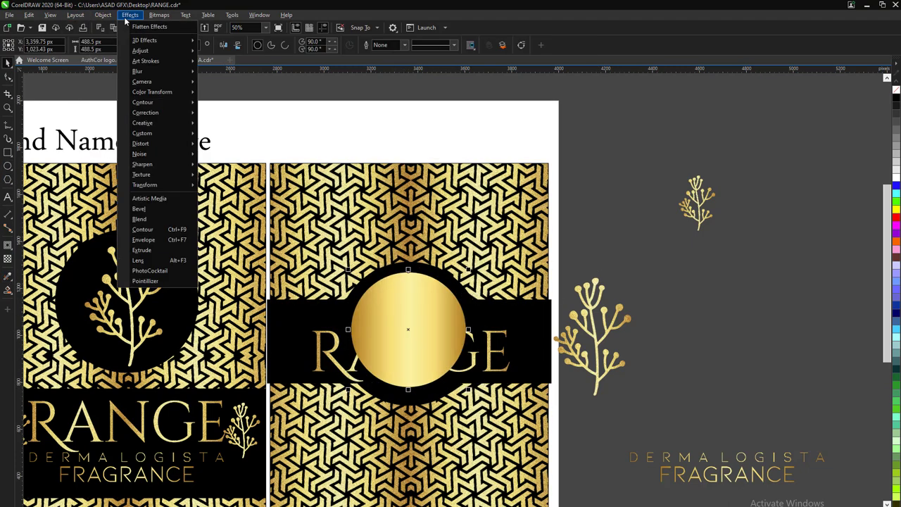
left_click(233, 154)
left_click(479, 337)
scroll(429, 331, "up", 2)
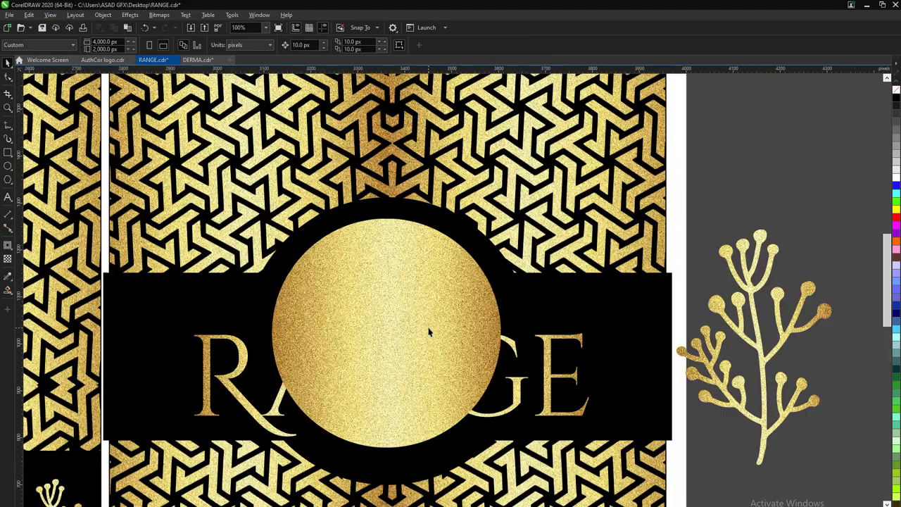
left_click_drag(413, 308, 451, 383)
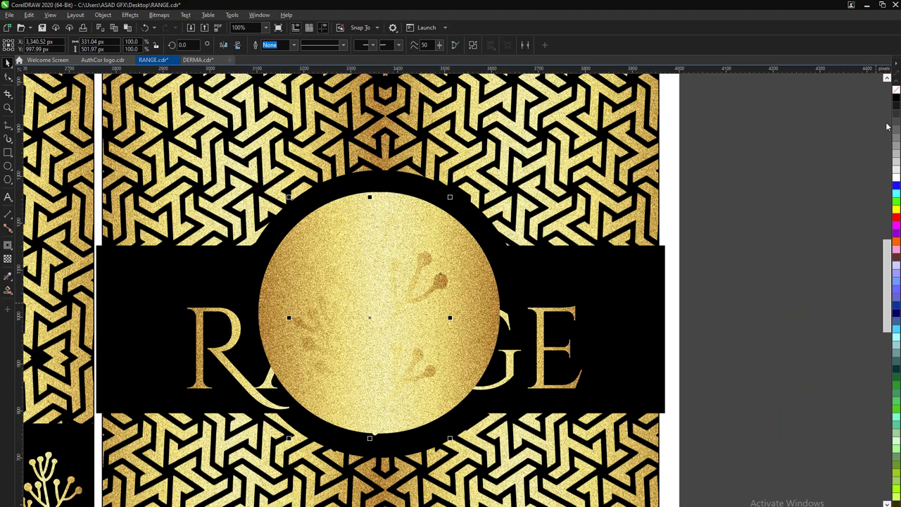
scroll(493, 297, "down", 1)
key("ctrl+z")
Duplicate the gold circle into copies beside the label.
left_click(486, 336)
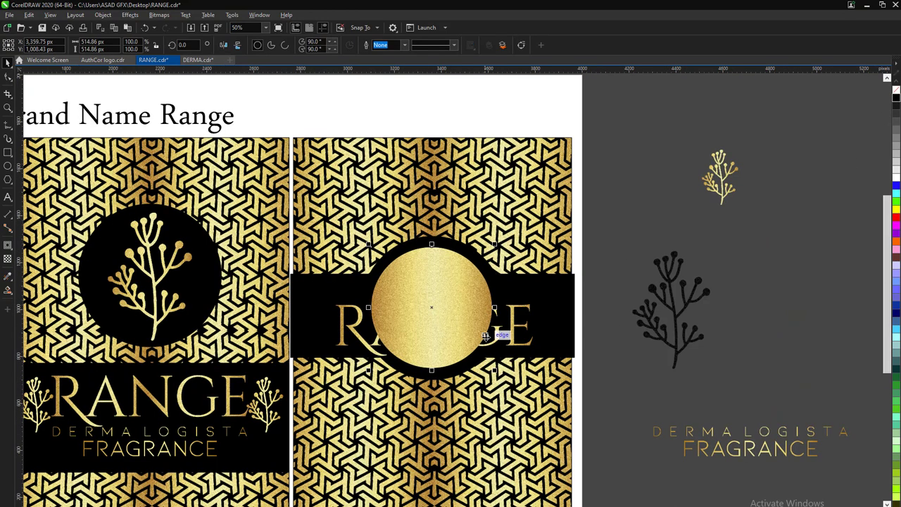
scroll(446, 277, "up", 1)
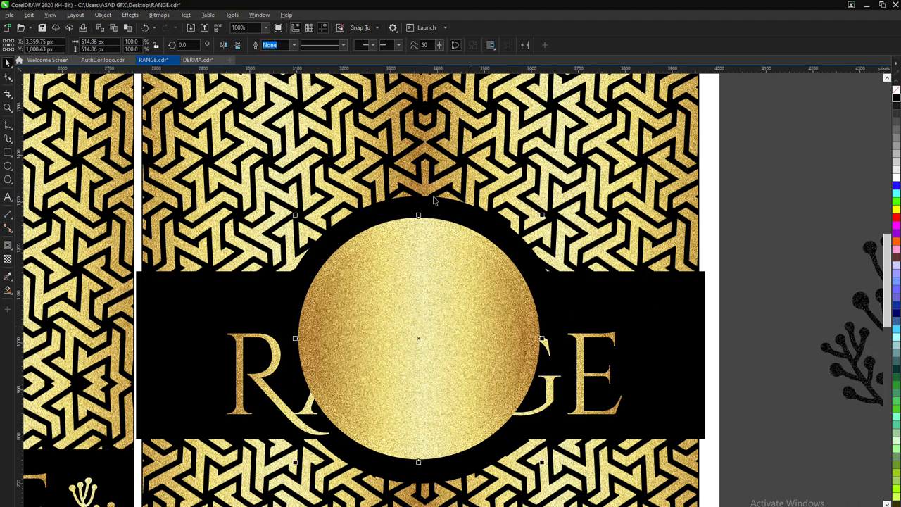
scroll(387, 261, "down", 1)
left_click_drag(395, 295, 514, 294)
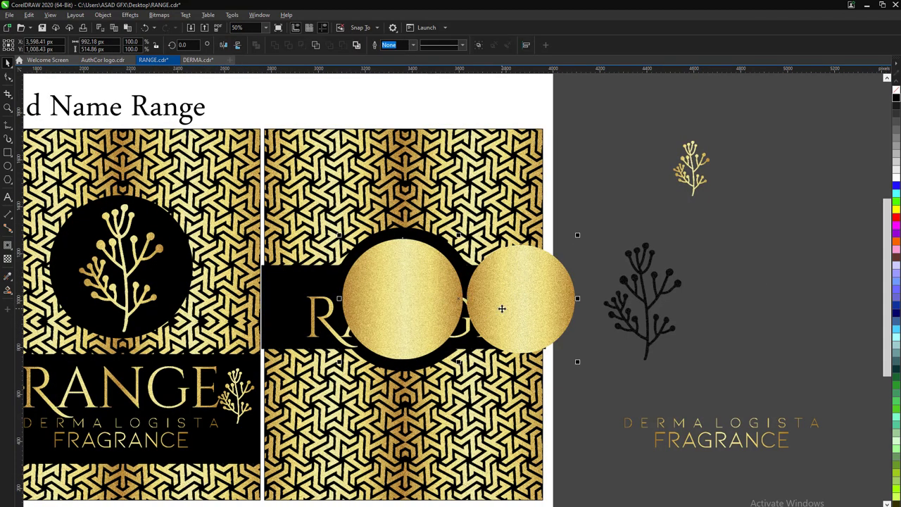
left_click_drag(598, 227, 457, 383)
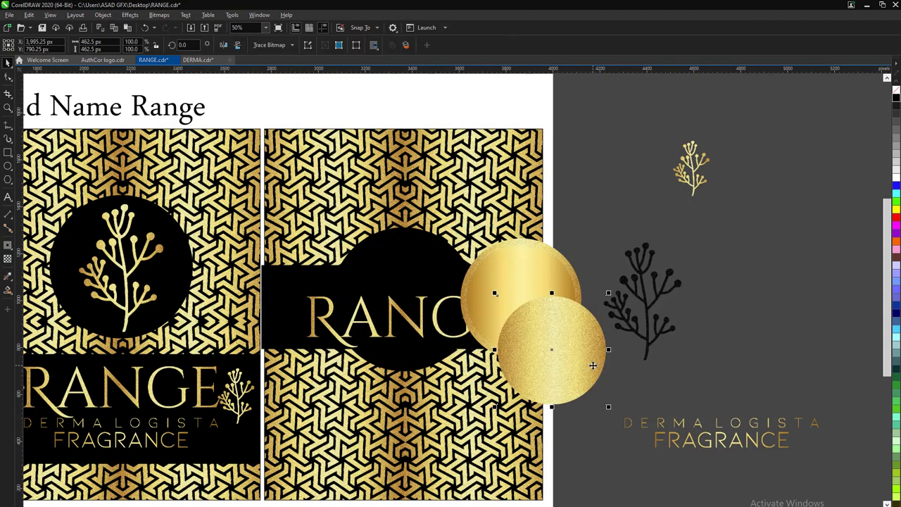
left_click_drag(524, 310, 571, 414)
scroll(547, 299, "down", 1)
left_click(603, 356)
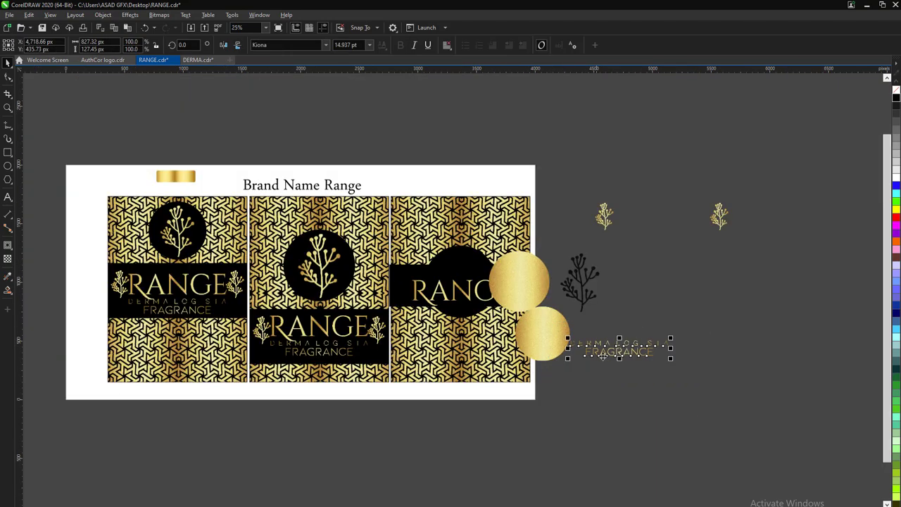
scroll(561, 343, "up", 2)
scroll(640, 346, "up", 1)
scroll(549, 345, "down", 3)
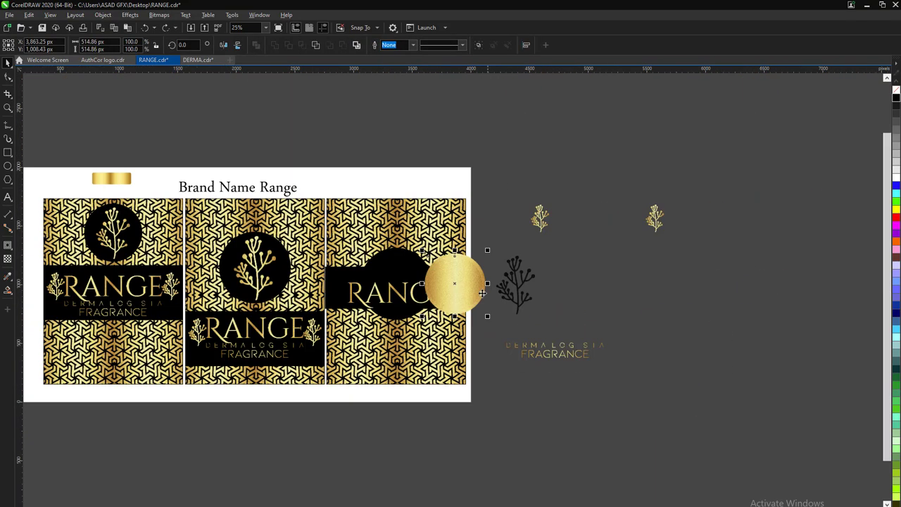
Centre the gold circle on the black disc and combine it with a smaller copy into a ring.
left_click_drag(517, 279, 404, 282)
scroll(472, 297, "up", 1)
left_click_drag(570, 281, 330, 275)
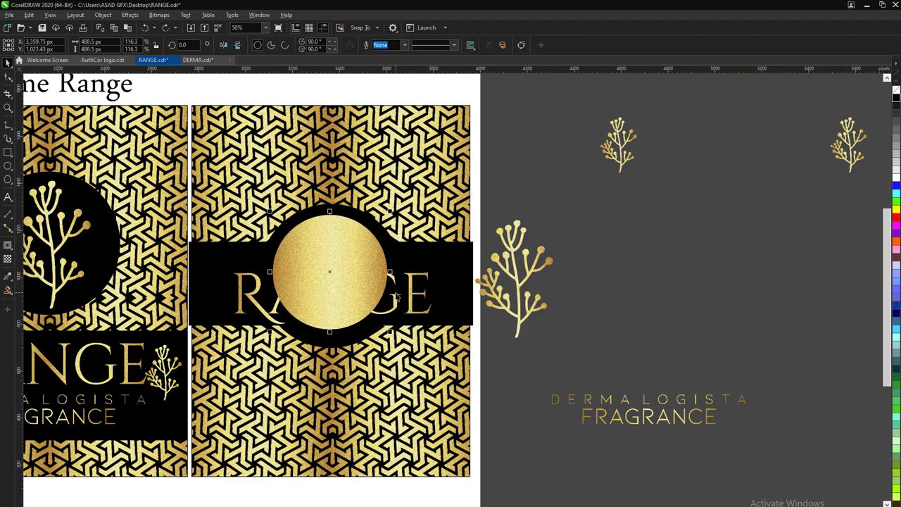
scroll(317, 267, "up", 1)
left_click_drag(439, 389, 439, 377)
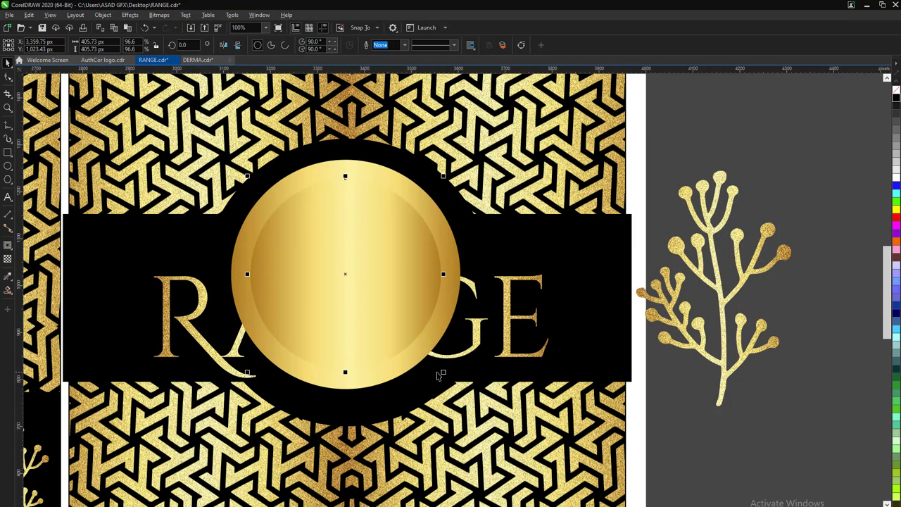
left_click(453, 252, "shift")
key("ctrl+l")
Add noise to the gold ring, pull it off the label, and move RANGE beside the page.
left_click(130, 15)
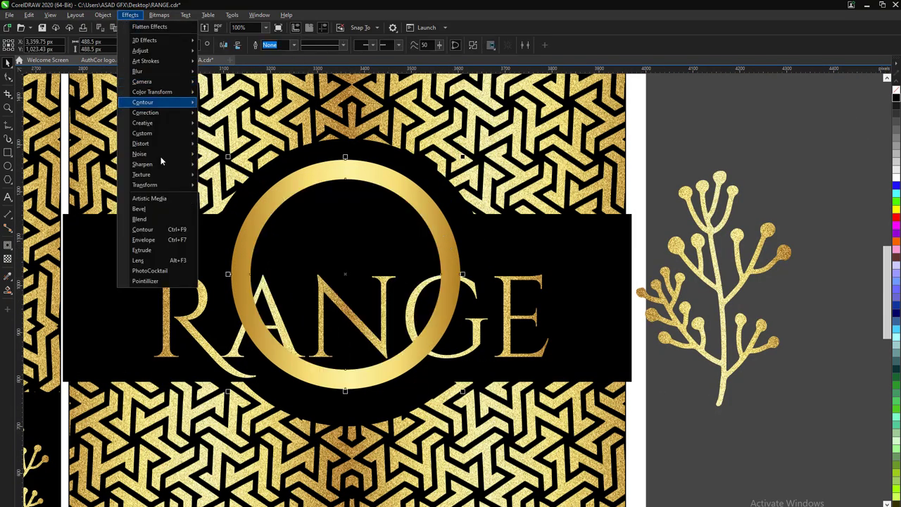
left_click(160, 153)
left_click(474, 336)
scroll(483, 310, "down", 3)
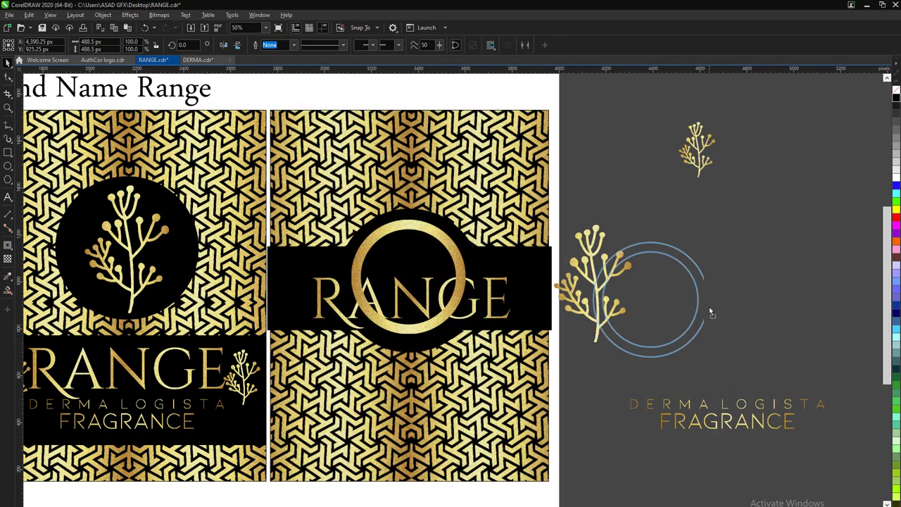
mouse_move(483, 310)
left_mouse_down()
mouse_move(750, 317)
mouse_move(766, 383)
mouse_move(809, 383)
left_mouse_up()
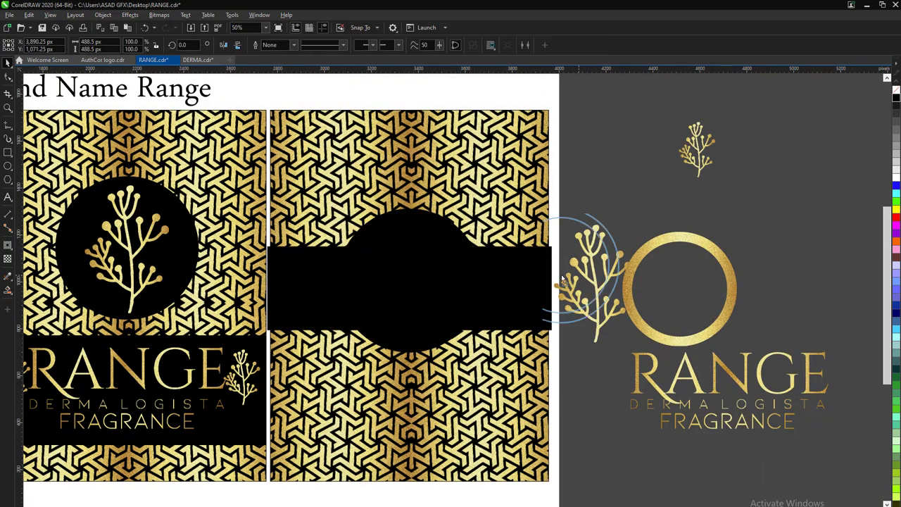
left_click_drag(732, 299, 461, 290)
Place the gold ring in the black band and enlarge the gold sprig to fill it.
left_click_drag(519, 298, 507, 314)
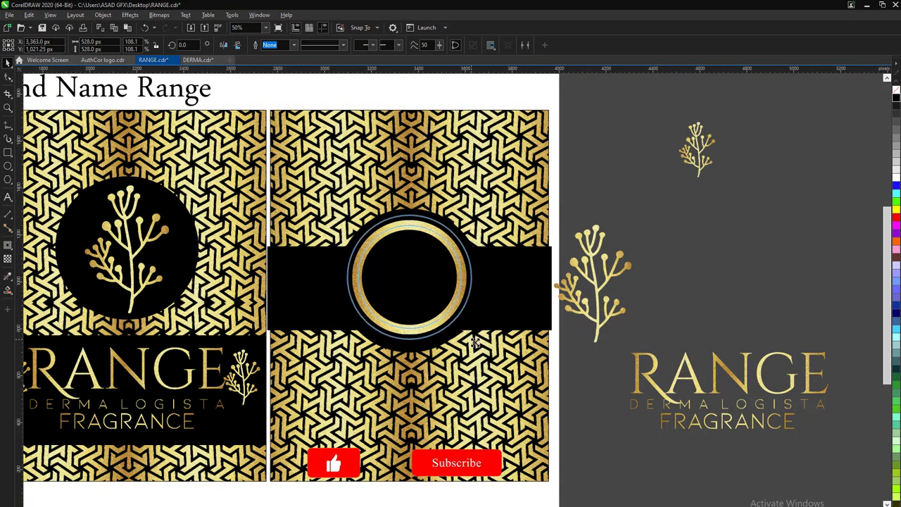
left_click_drag(595, 282, 405, 292)
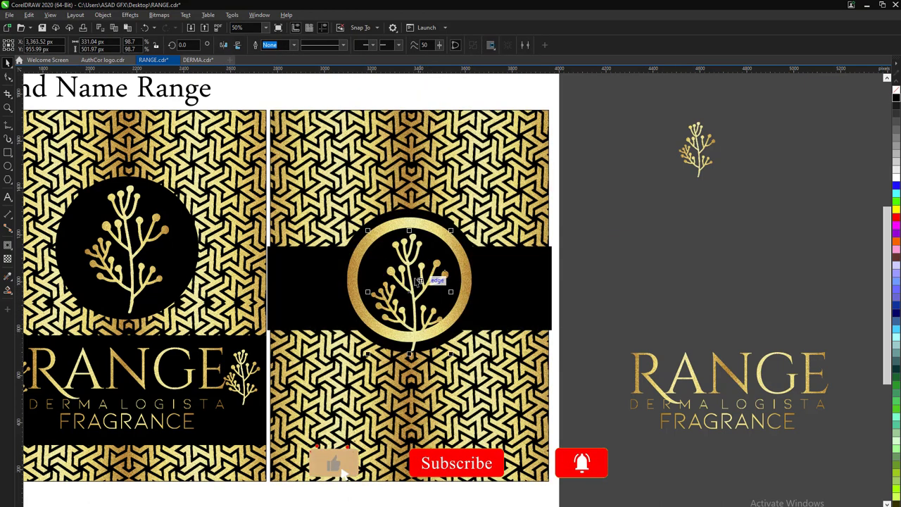
scroll(390, 263, "up", 2)
left_click_drag(449, 360, 437, 330)
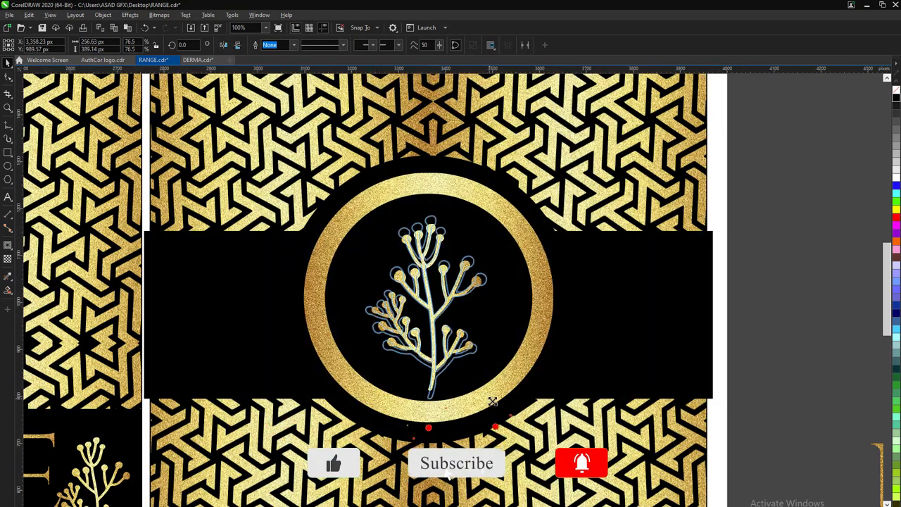
left_click_drag(474, 378, 486, 399)
right_click(442, 341)
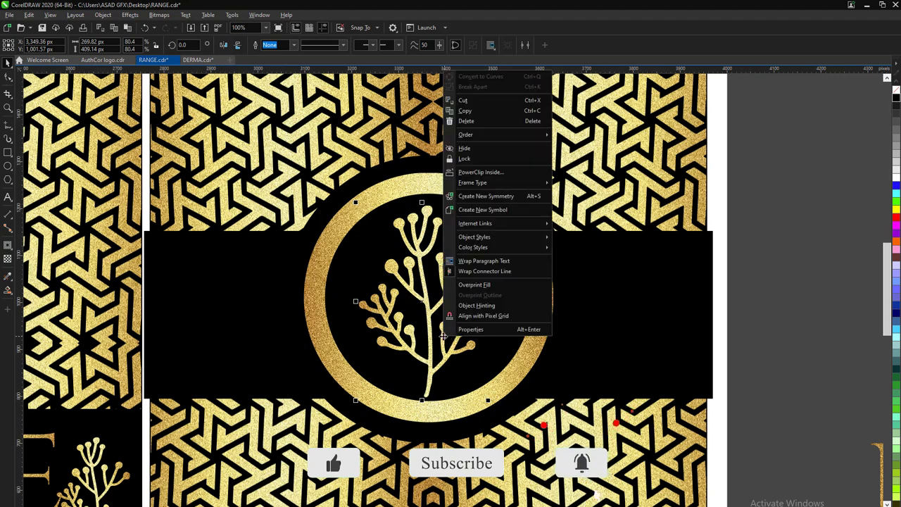
left_click(618, 421)
scroll(431, 303, "down", 2)
Move RANGE up and fade the bottom of the label's pattern out inside its PowerClip.
left_click_drag(753, 390, 740, 307)
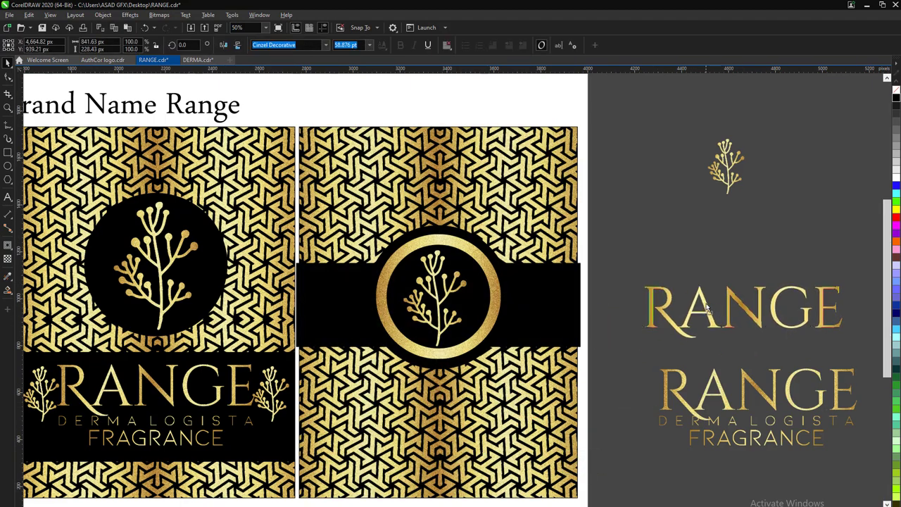
right_click(392, 386)
left_click(425, 106)
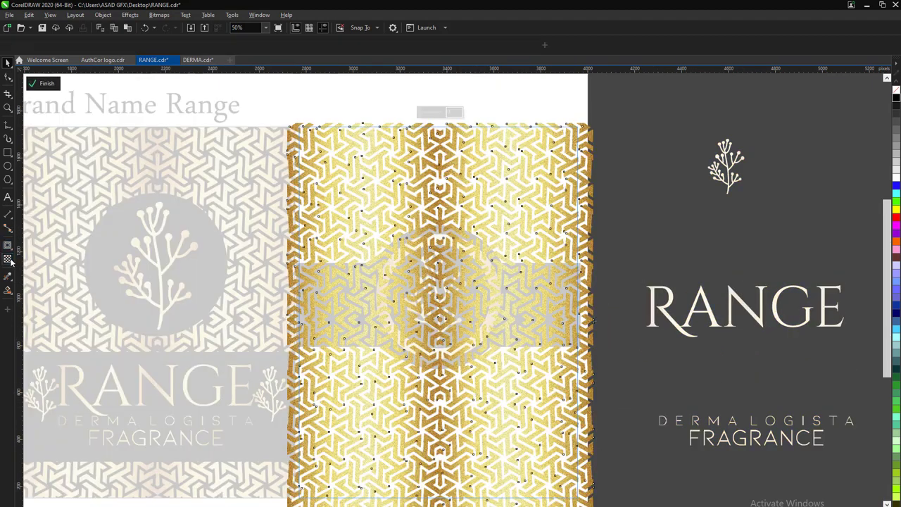
scroll(431, 334, "down", 2)
left_click_drag(426, 412, 428, 415)
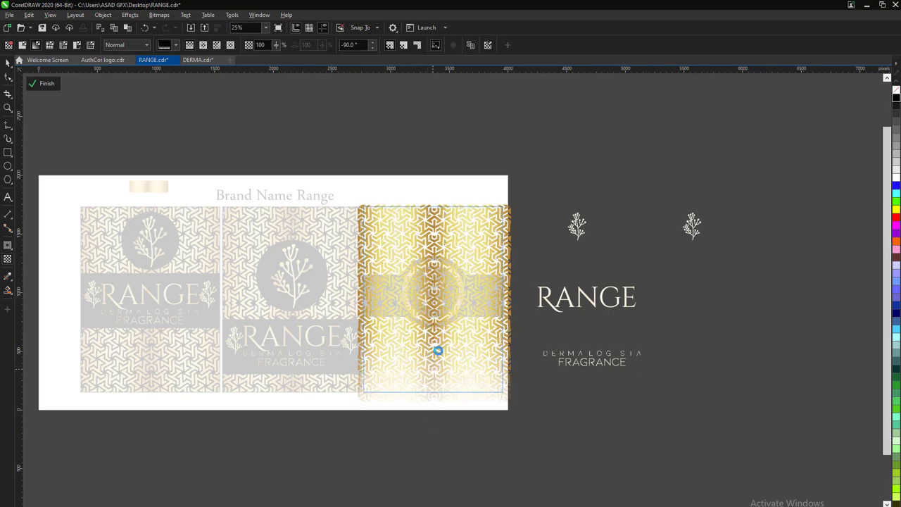
left_click_drag(428, 289, 428, 361)
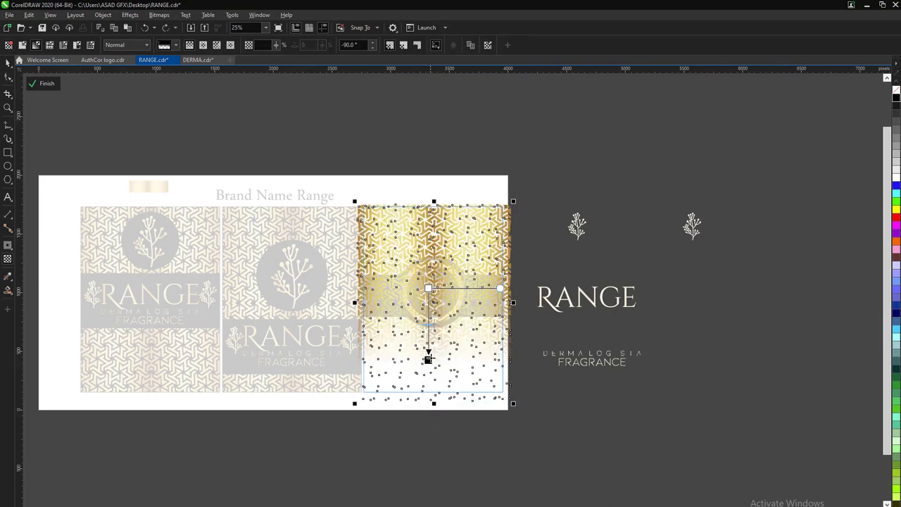
left_click(47, 83)
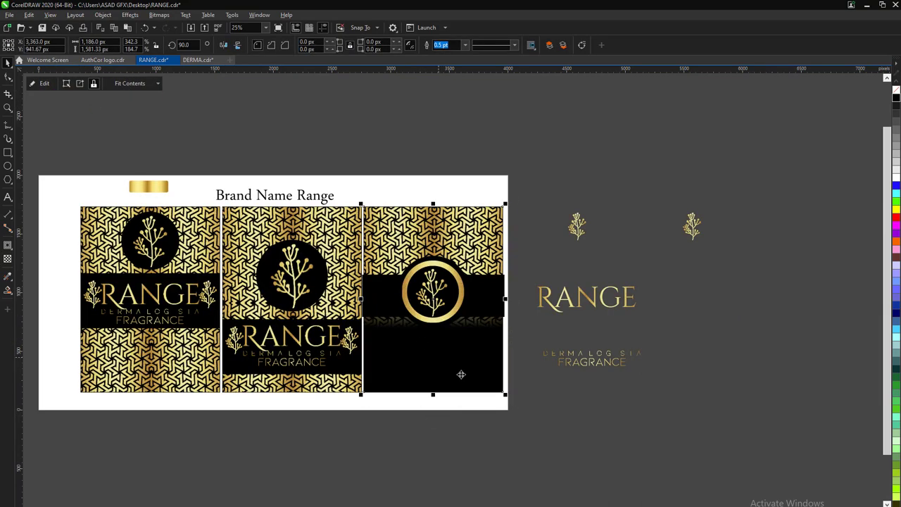
Reopen and finish editing the pattern panel's PowerClip contents.
scroll(468, 295, "up", 2)
right_click(510, 64)
key("Escape")
right_click(512, 163)
left_click(542, 178)
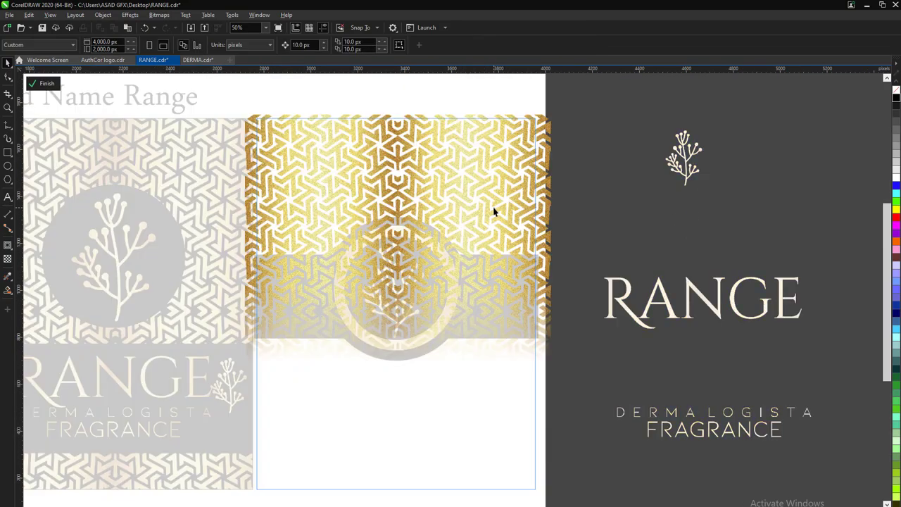
left_click(44, 83)
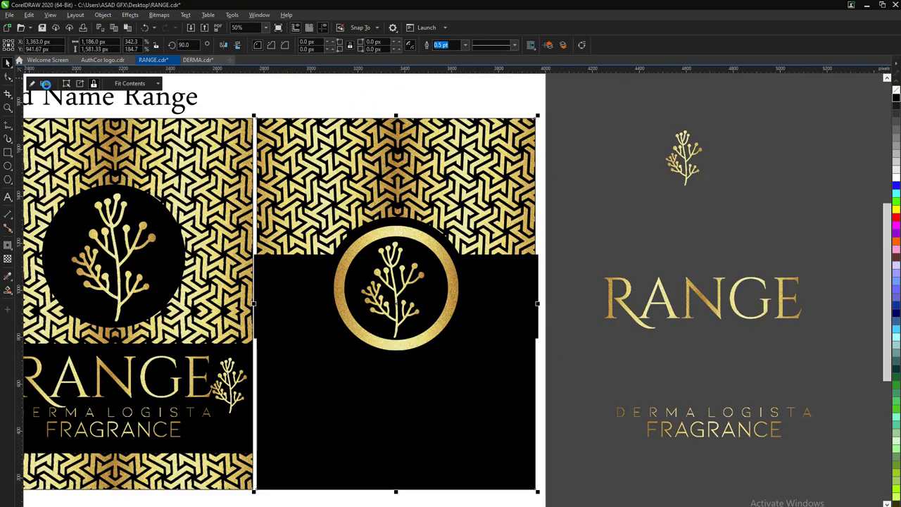
left_click(514, 320, "ctrl")
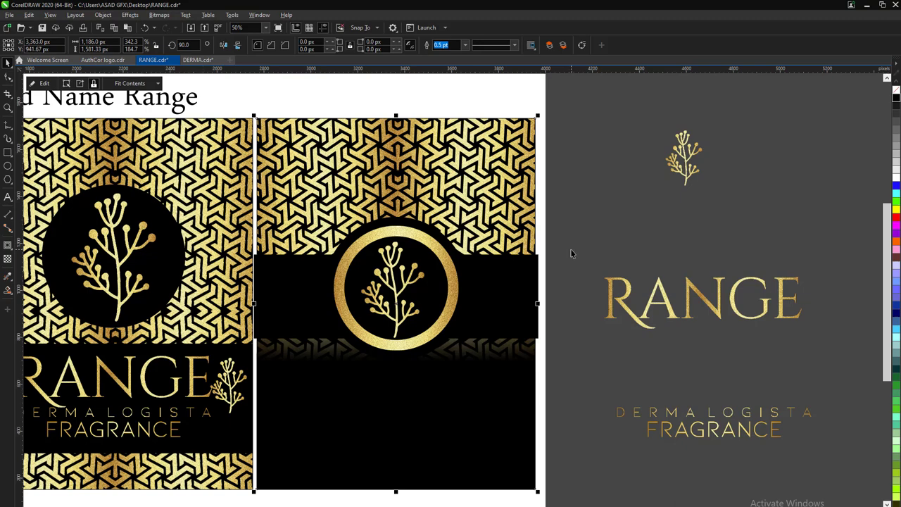
Copy the gold gradient fill onto the black band and circle with the Attributes Eyedropper.
left_click(515, 282)
left_click(8, 278)
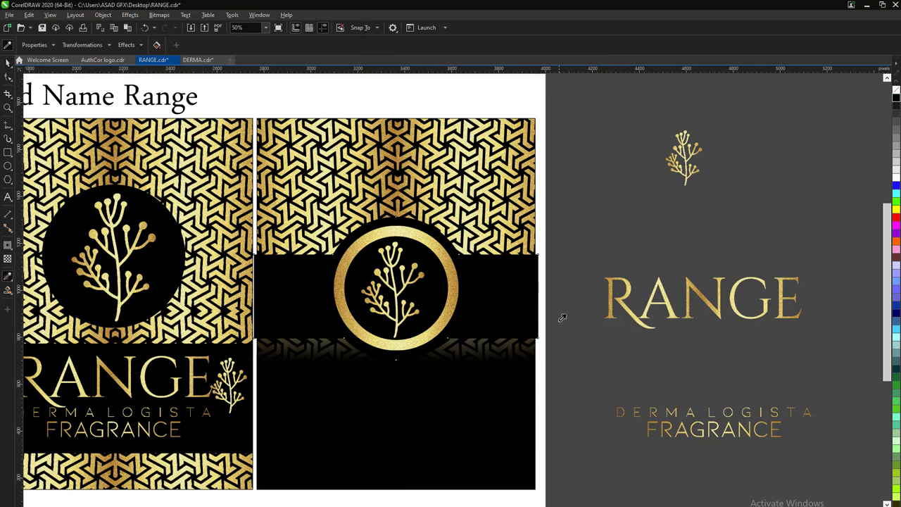
scroll(605, 352, "down", 1)
left_click(214, 216)
scroll(516, 352, "up", 2)
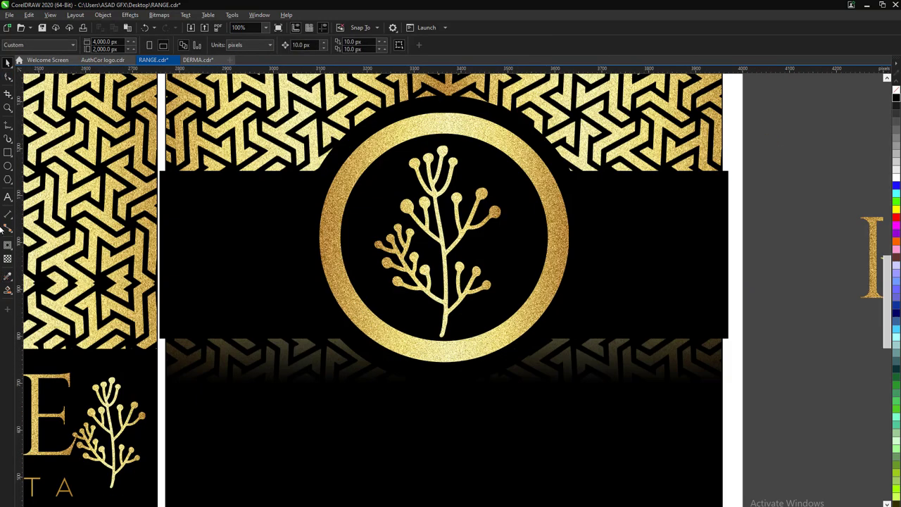
left_click(272, 288)
scroll(274, 321, "down", 1)
Add noise to the gold band and move the RANGE text down and left.
key("space")
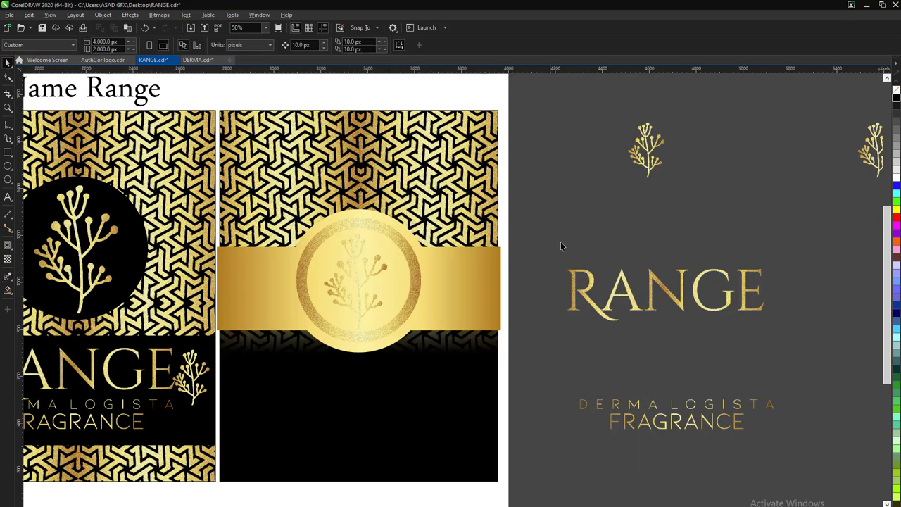
left_click(131, 15)
left_click(220, 152)
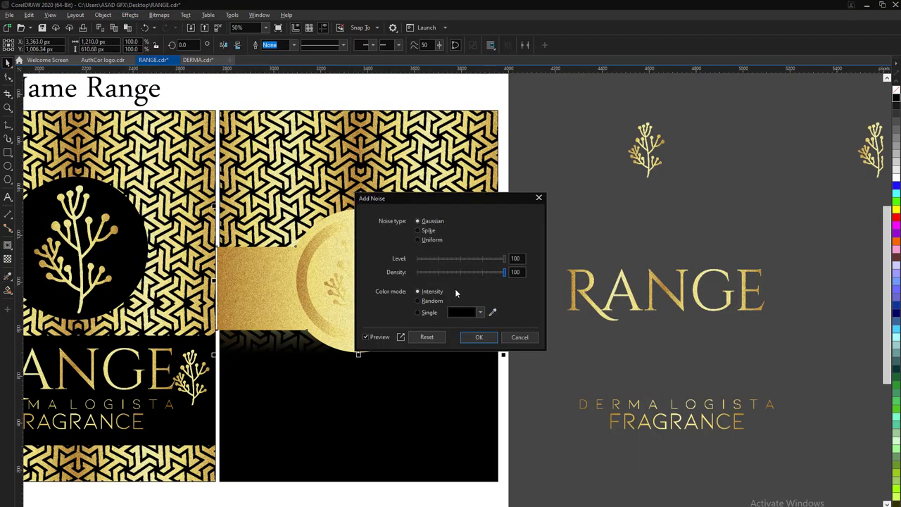
left_click(478, 339)
scroll(495, 252, "up", 3)
scroll(574, 301, "down", 3)
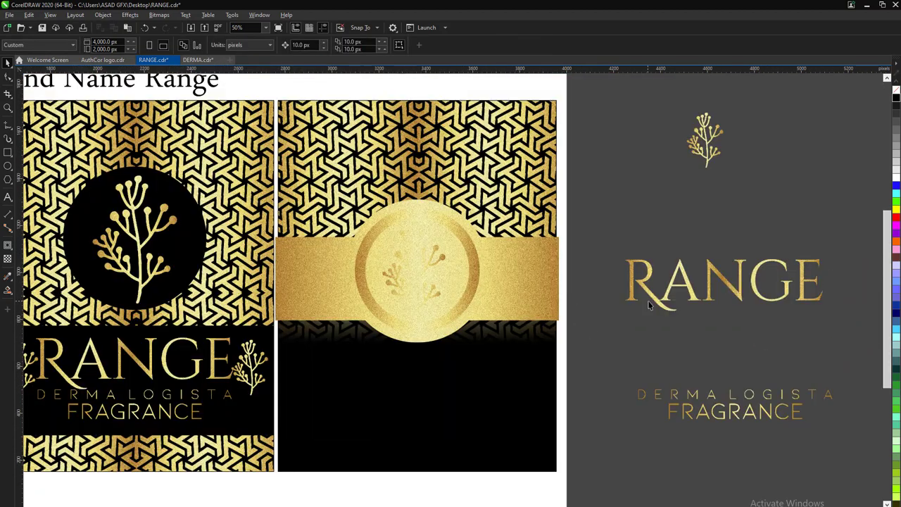
left_click_drag(649, 304, 626, 339)
Undo back to the black band with gold ring, briefly trying the Contour tool.
left_click(475, 276)
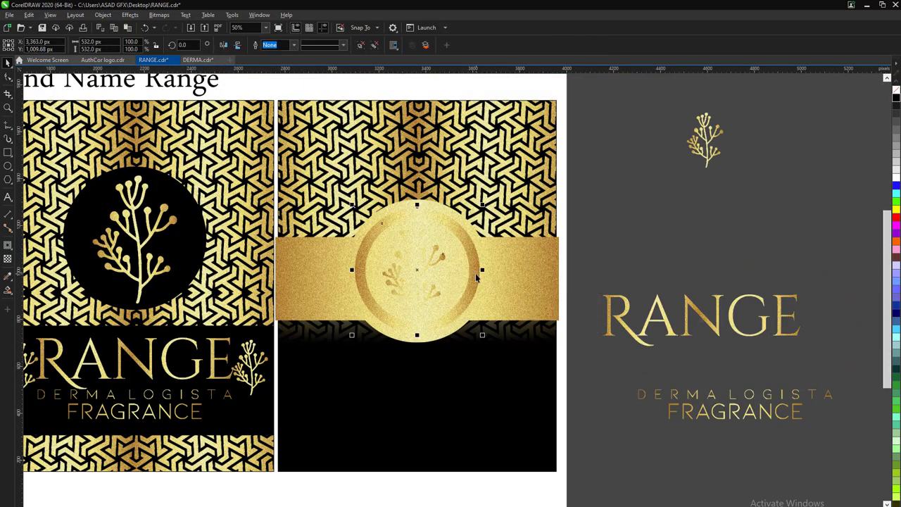
left_click(476, 274)
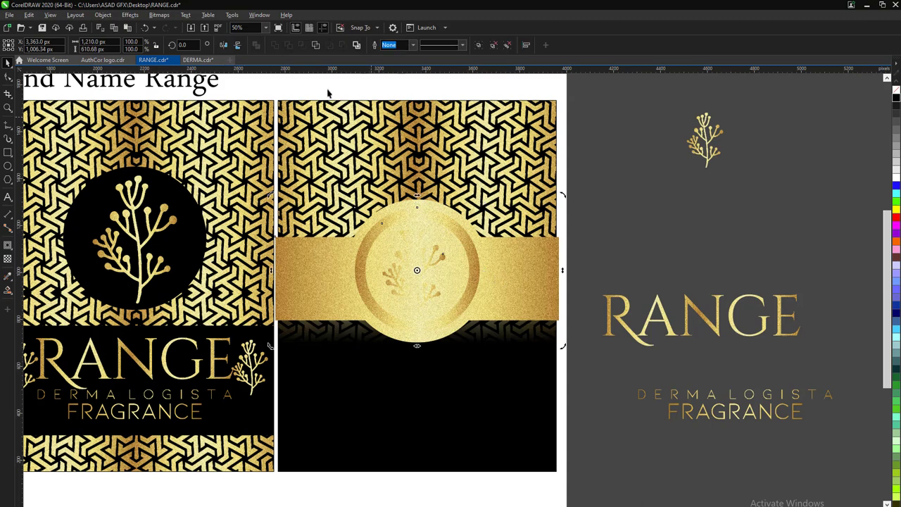
key("ctrl+z")
key("ctrl+z")
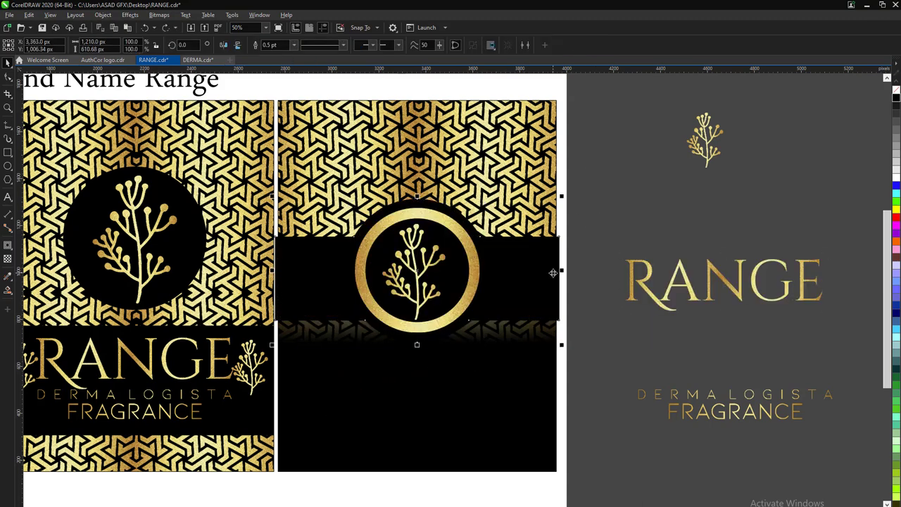
left_click(7, 245)
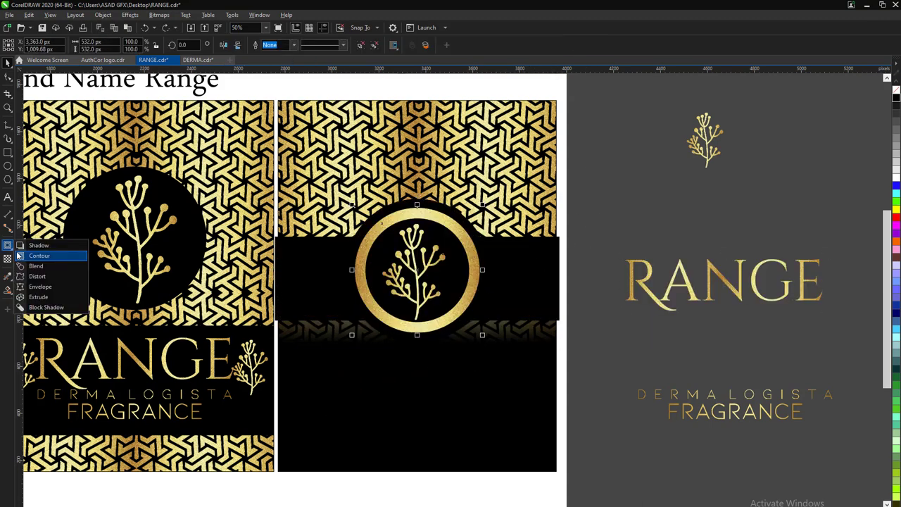
left_click(42, 258)
scroll(425, 212, "up", 4)
key("space")
scroll(340, 211, "down", 4)
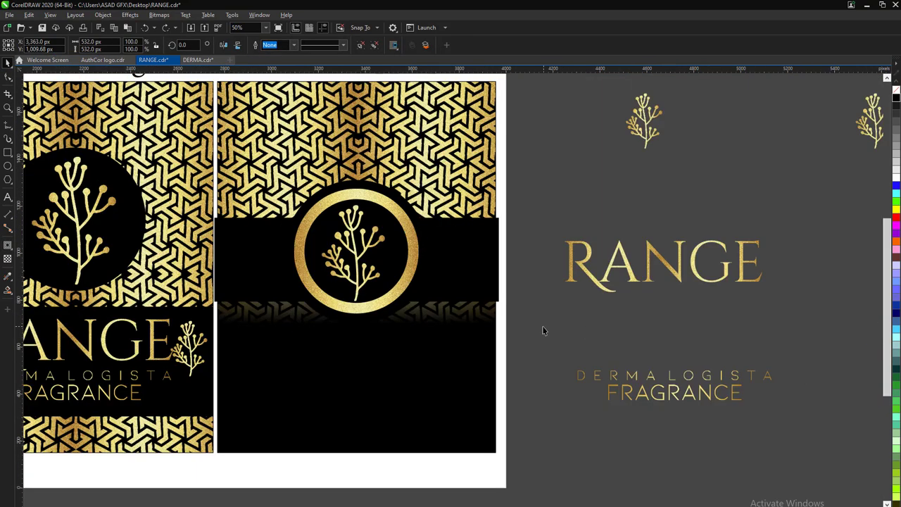
right_click(479, 273)
left_click(491, 374)
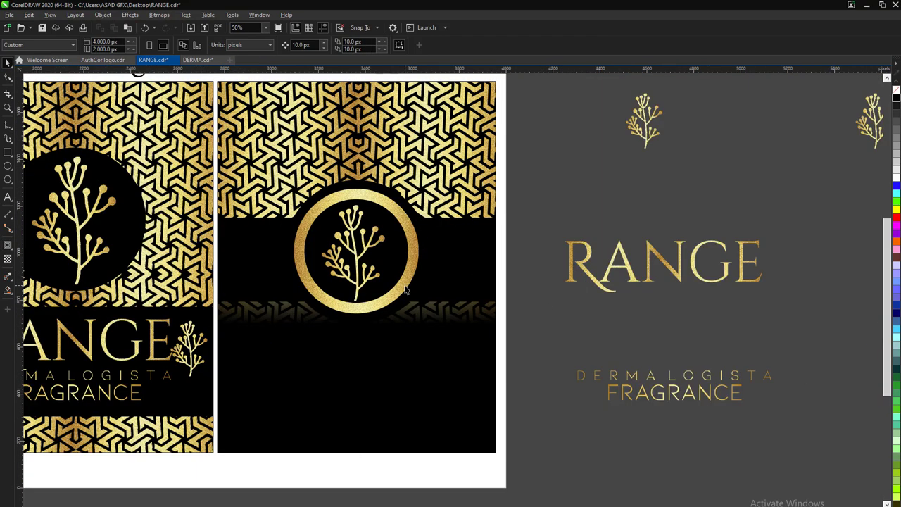
Set the RANGE, DERMA LOGISTA and FRAGRANCE text below the ring on the third label.
left_click_drag(620, 268, 388, 411)
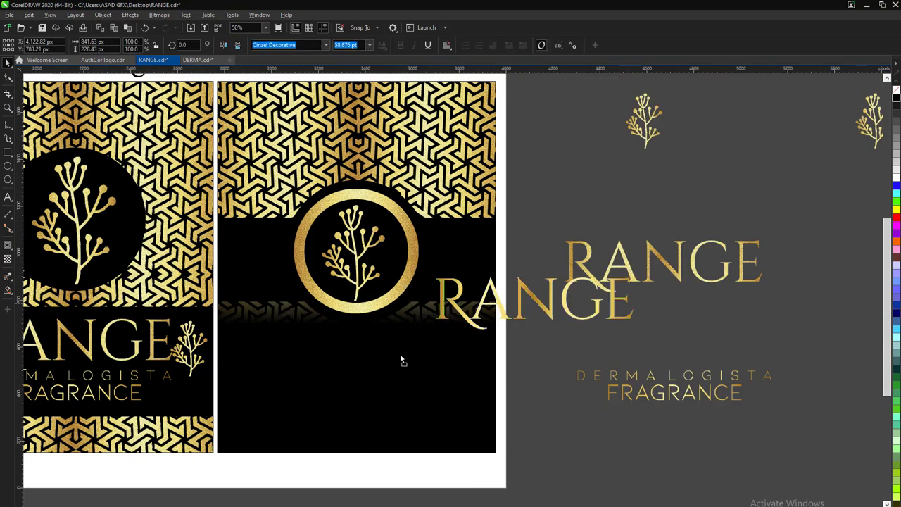
key("Tab")
key("Up")
key("Up")
key("Up")
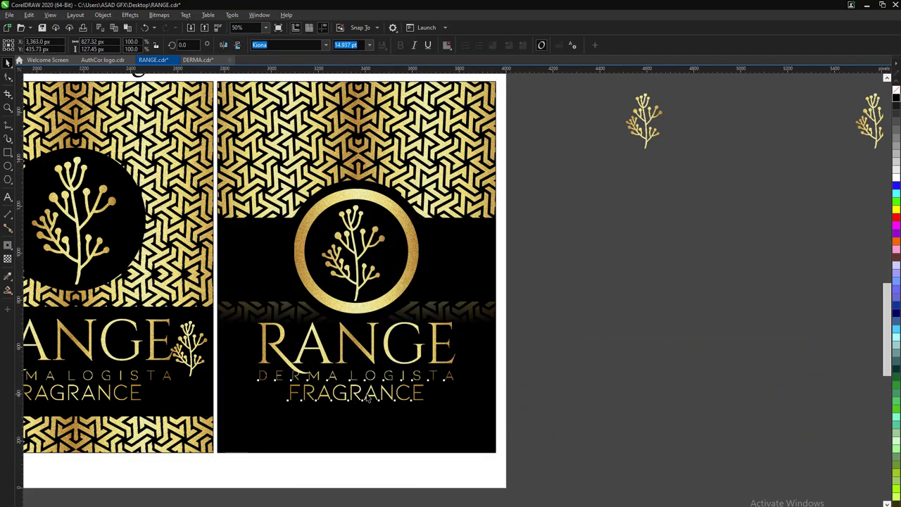
scroll(371, 395, "up", 1)
scroll(529, 301, "down", 2)
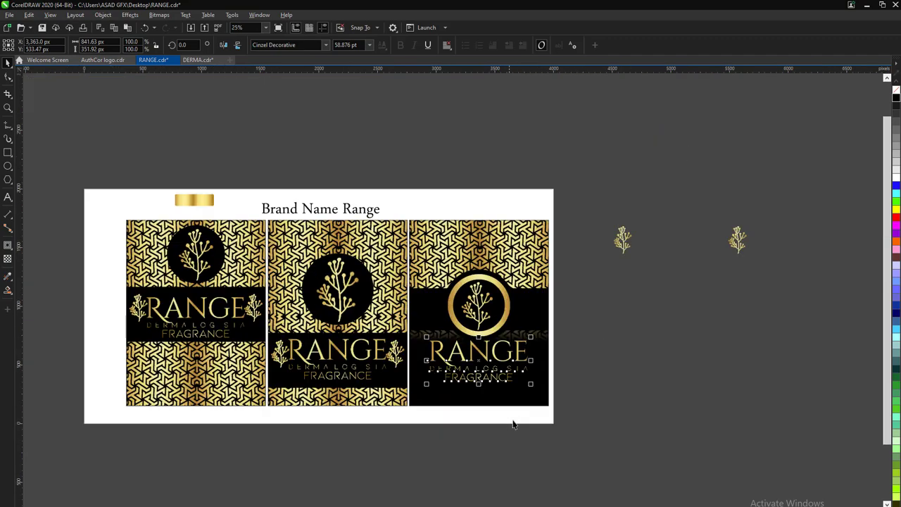
scroll(511, 423, "up", 1)
left_click(444, 326)
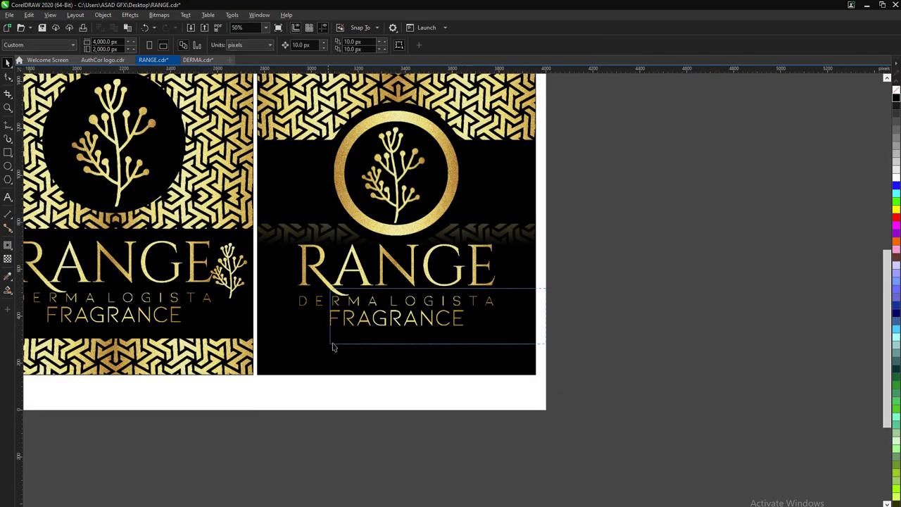
left_click_drag(539, 366, 276, 287)
left_click(553, 325)
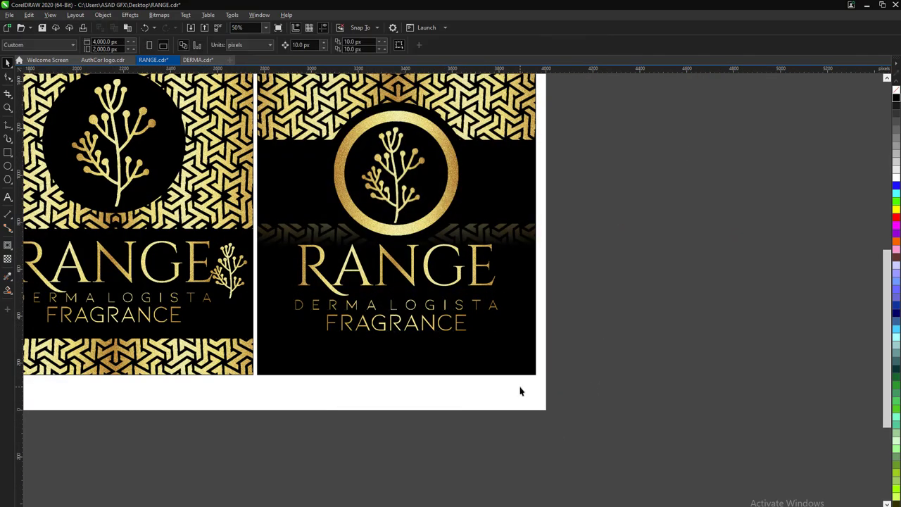
scroll(475, 414, "down", 2)
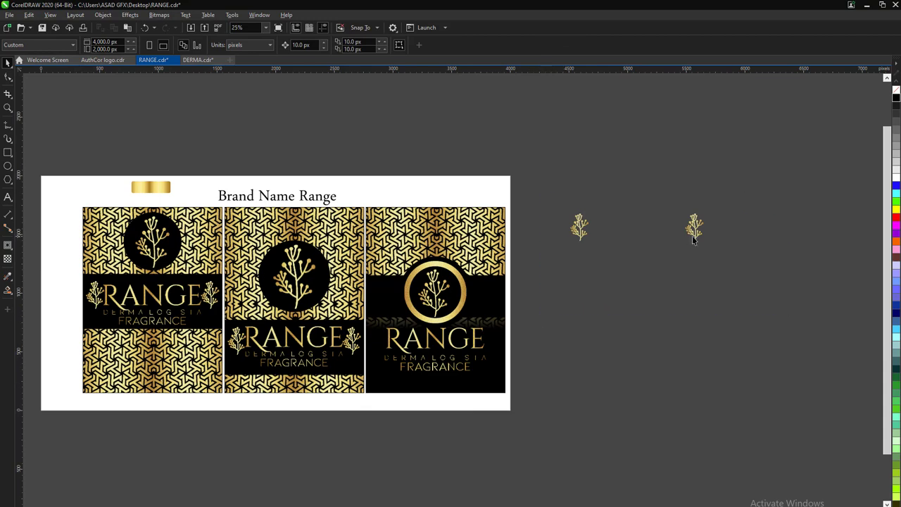
Move the sprig icons into the label's lower corner and select the whole third label.
left_click_drag(693, 239, 674, 291)
right_click(674, 290)
left_click(624, 150)
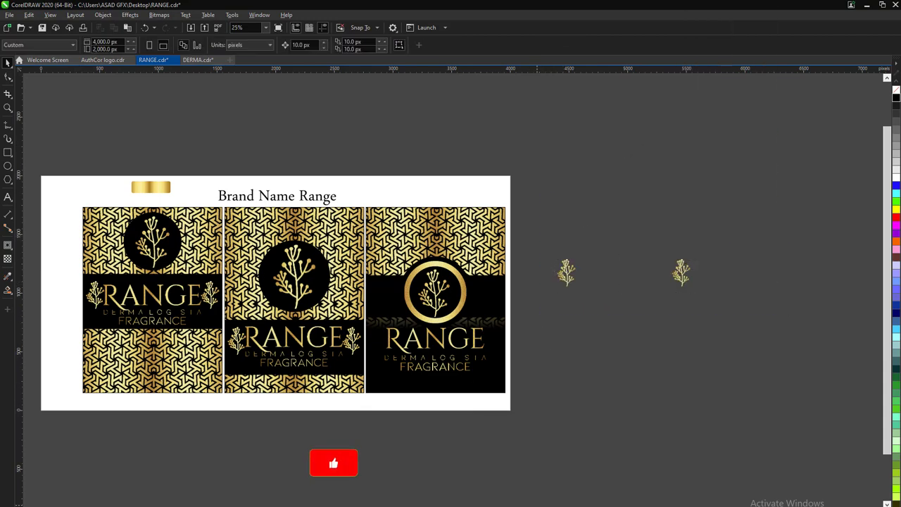
scroll(423, 391, "up", 1)
left_click(413, 388)
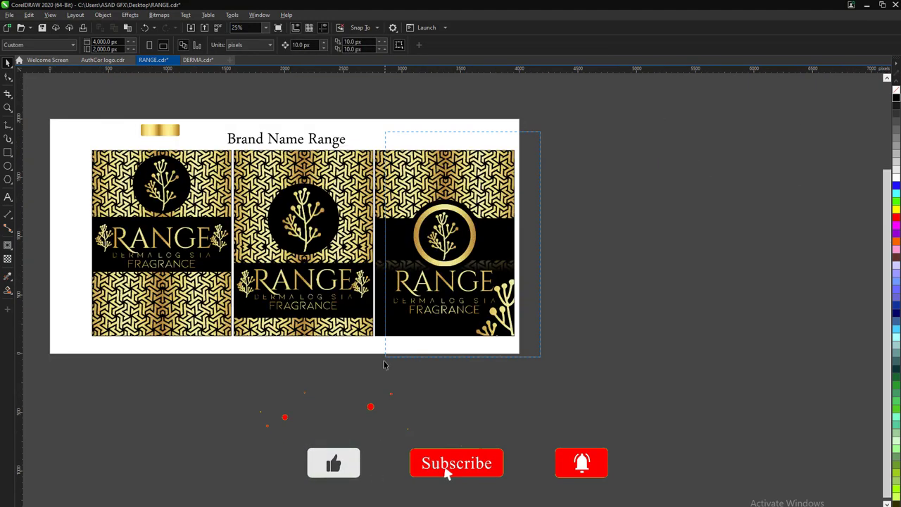
left_click_drag(384, 364, 374, 373)
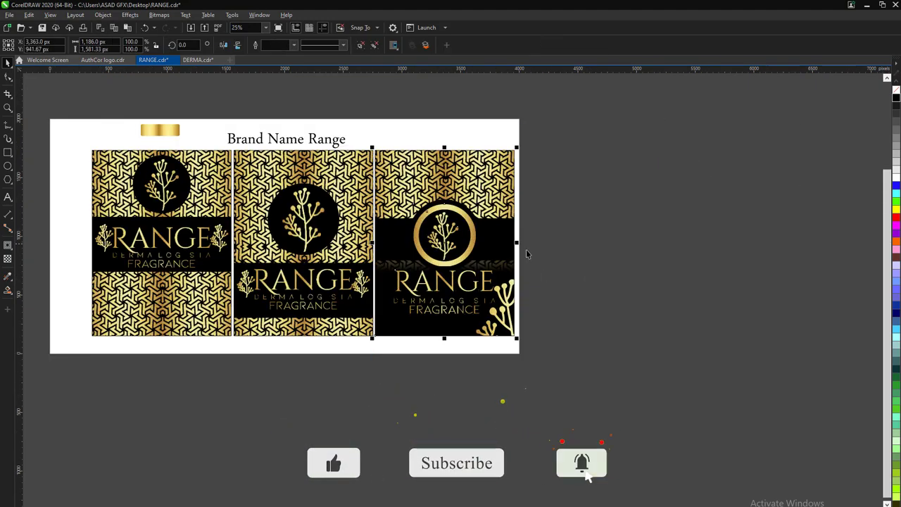
Export the selected third label as a JPG image with default JPEG settings.
key("ctrl+e")
left_click(127, 472)
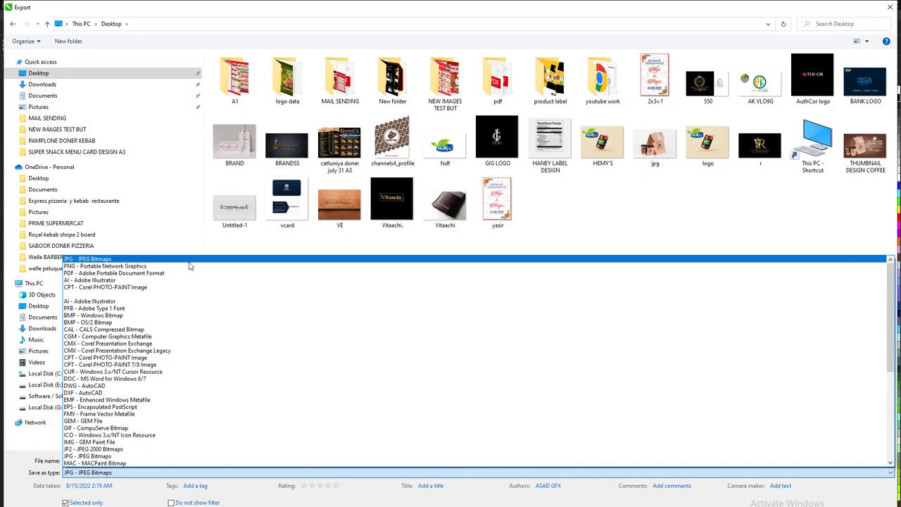
left_click(189, 260)
key("Return")
left_click(603, 379)
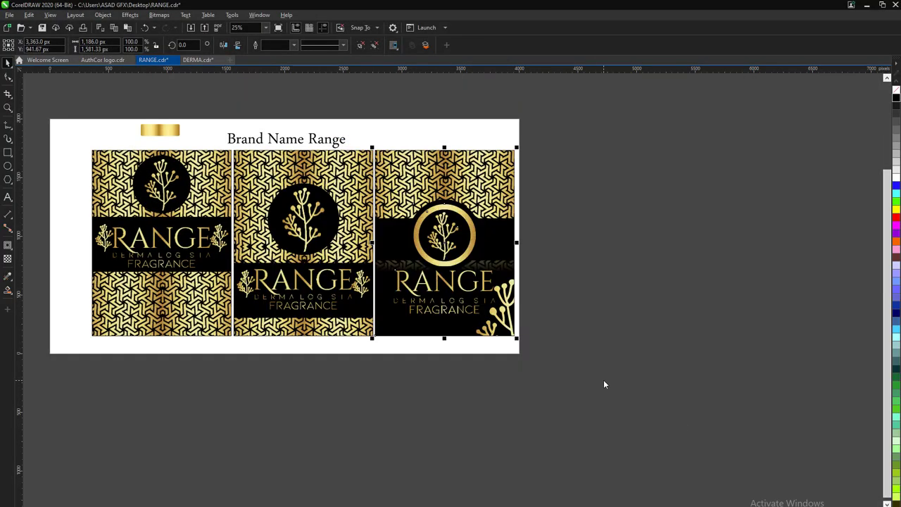
Move the third label off the page to the right and zoom in on it.
scroll(437, 238, "up", 3)
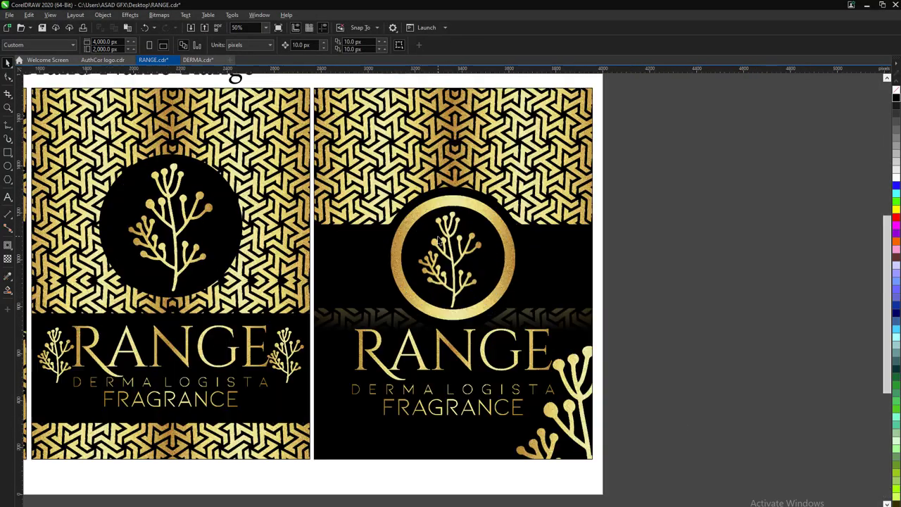
scroll(512, 257, "down", 3)
left_click(462, 287)
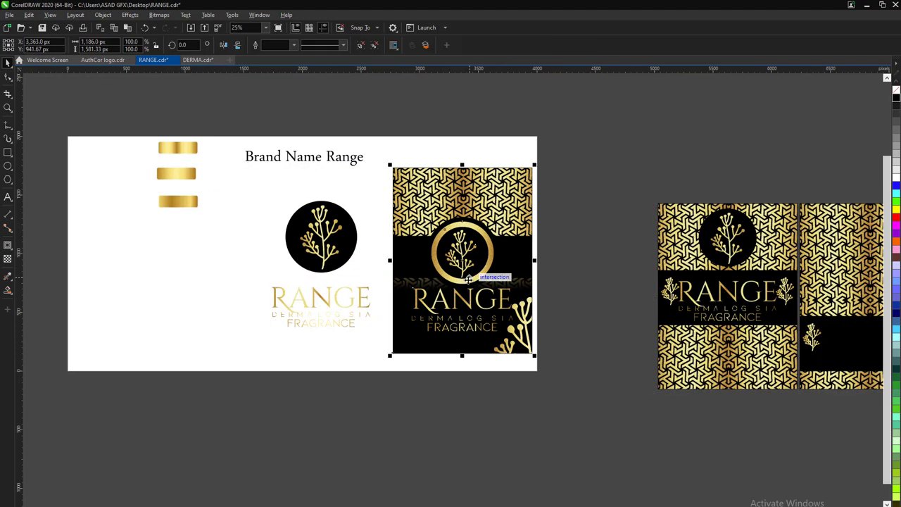
left_click_drag(468, 308, 674, 307)
key("Escape")
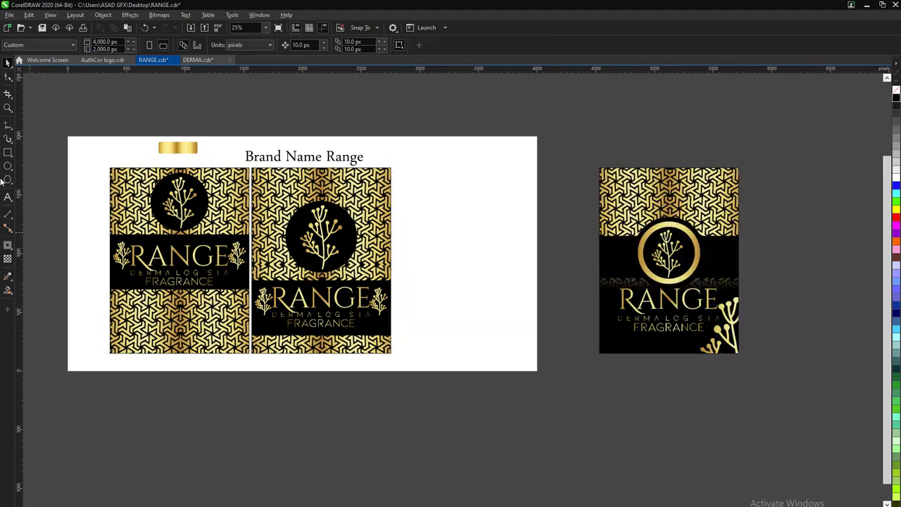
key("z")
left_click_drag(596, 167, 717, 321)
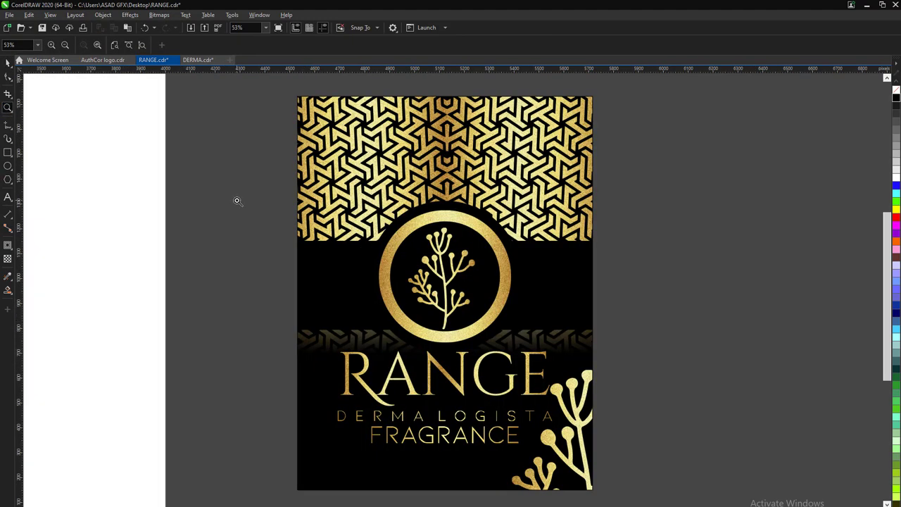